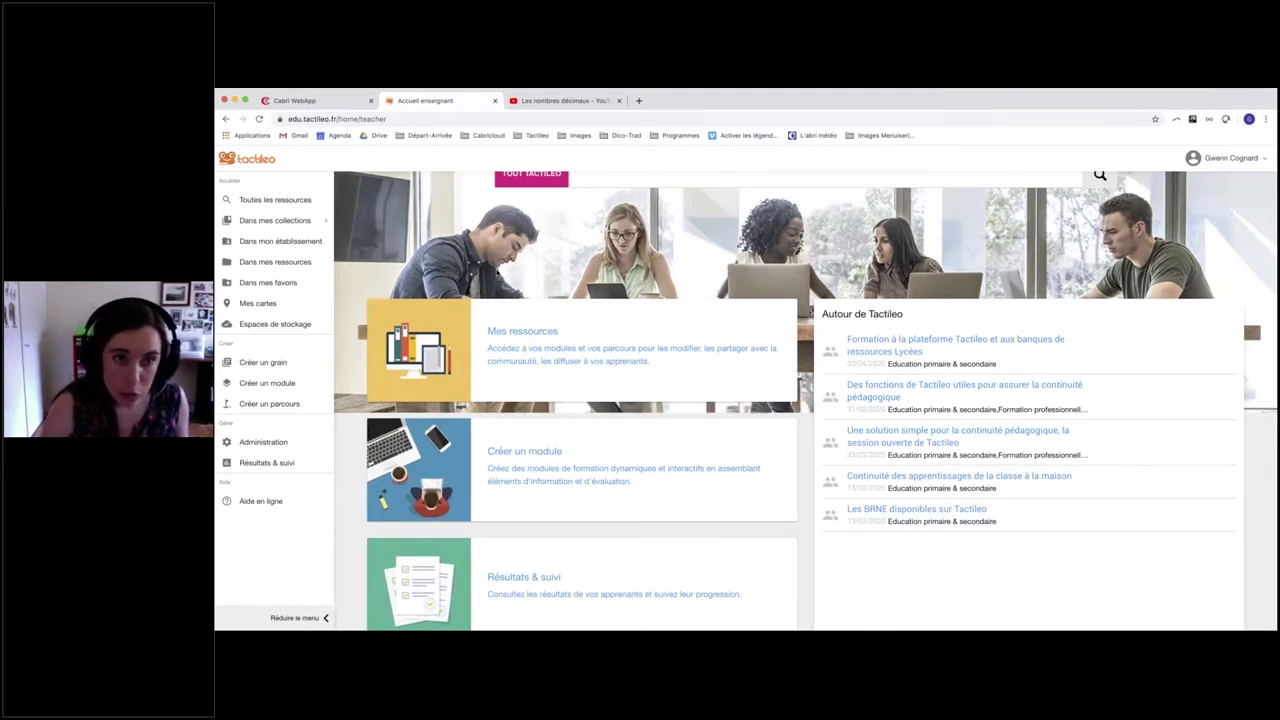
# Step: Search all Tactileo resources for "Bilan radiatif terrestre" and duplicate the module of that name
pyautogui.scroll(2, 560, 250)
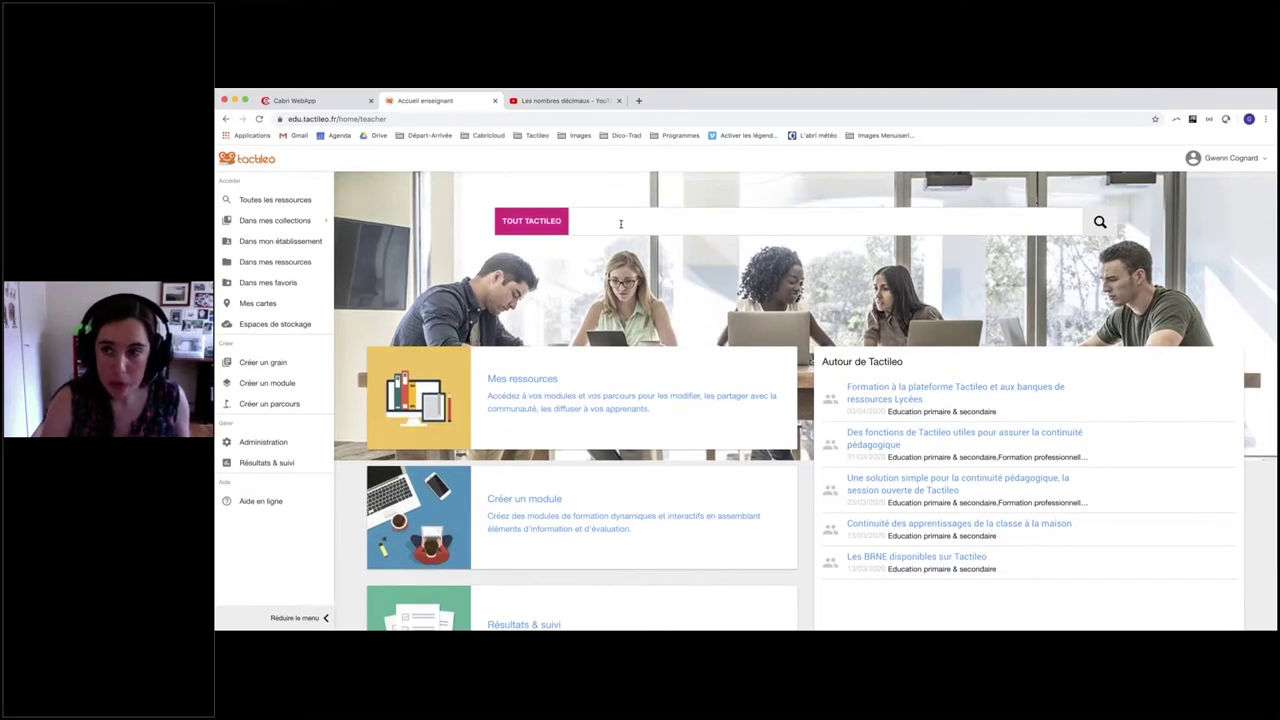
pyautogui.click(620, 224)
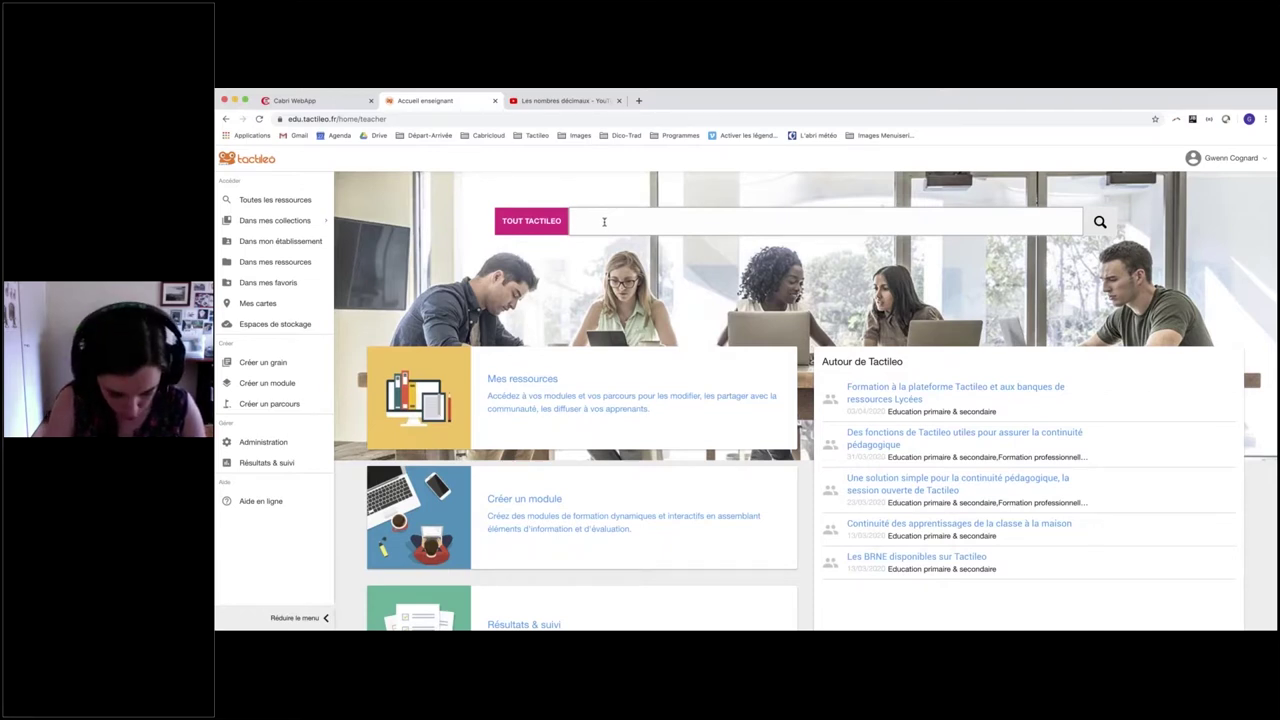
pyautogui.write('bilan')
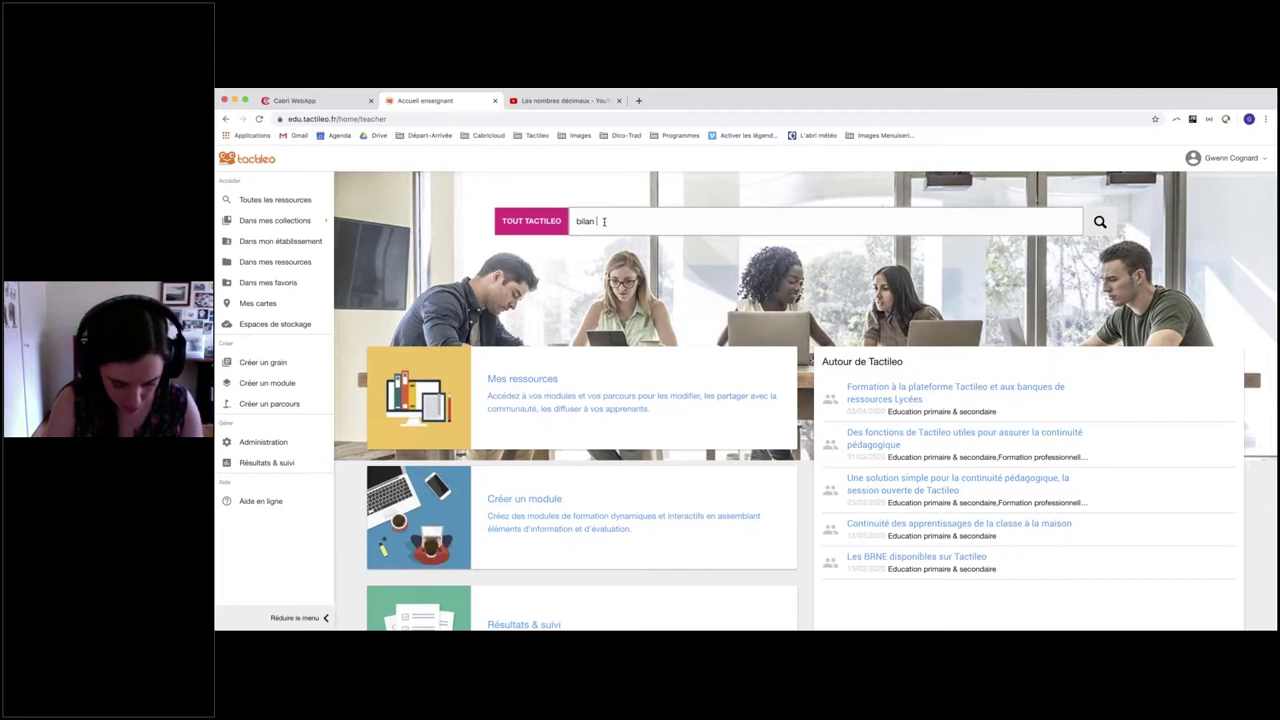
pyautogui.write(' radiatif terres')
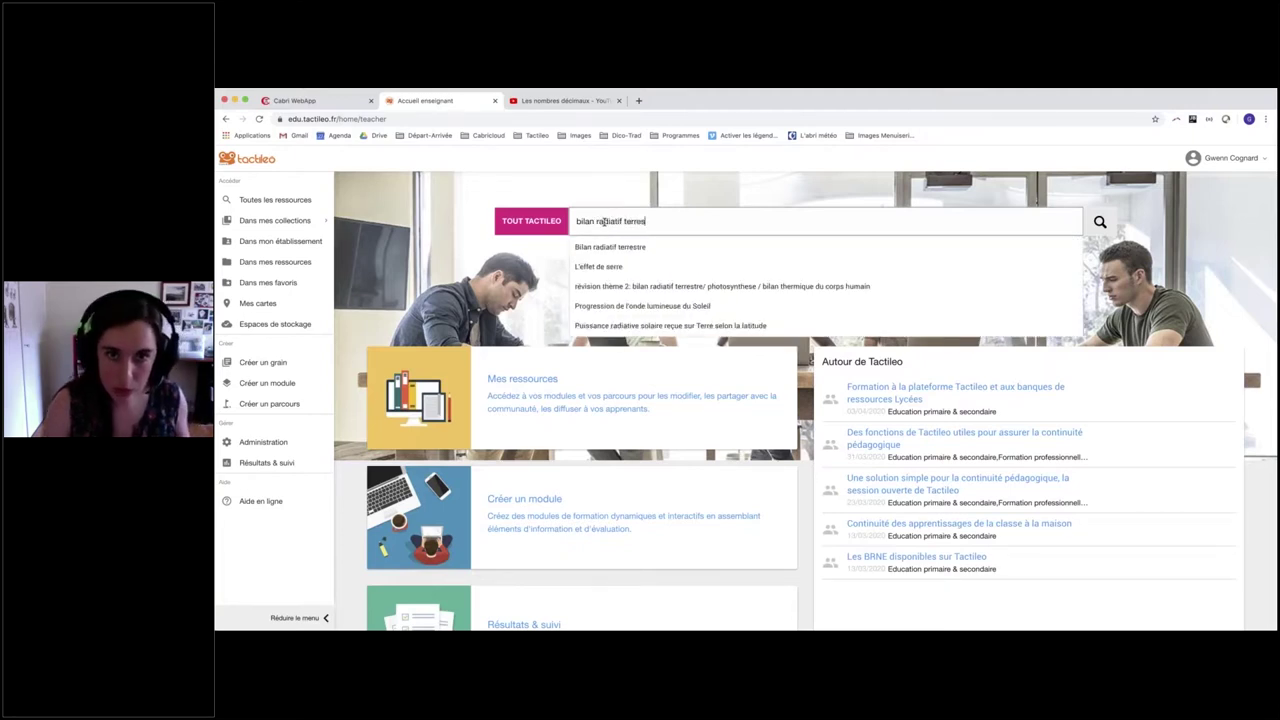
pyautogui.click(628, 248)
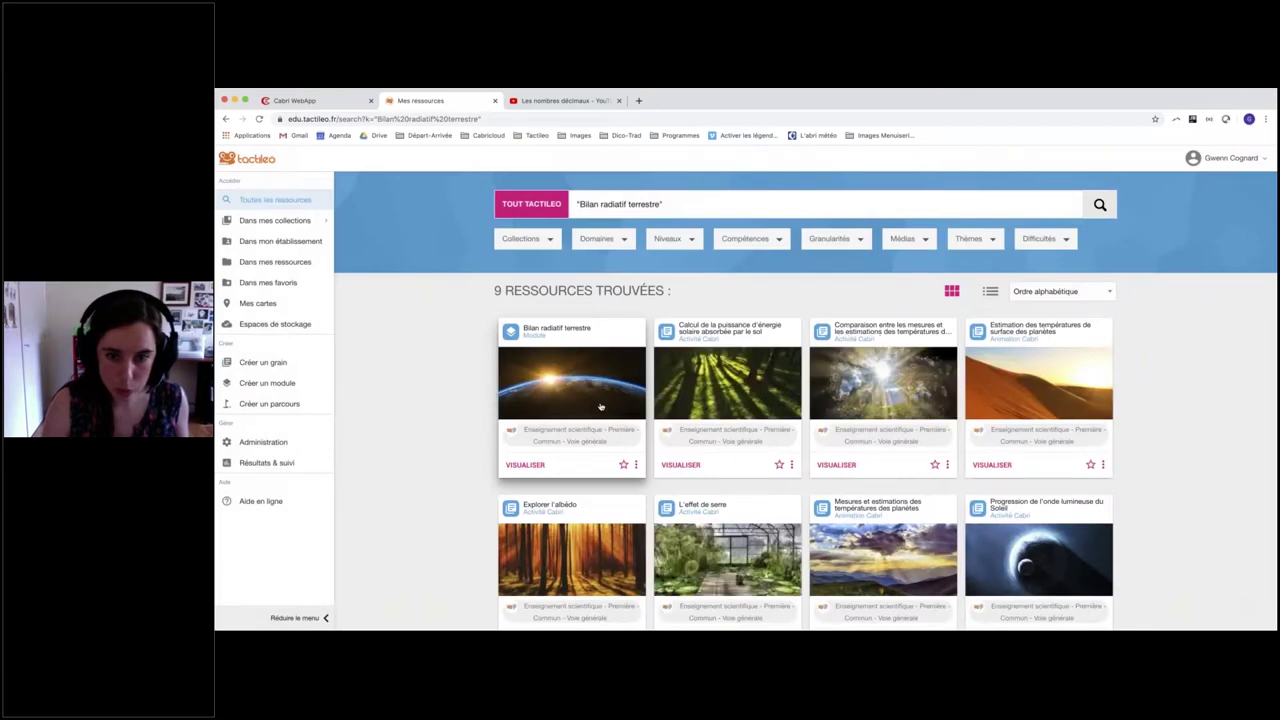
pyautogui.click(636, 465)
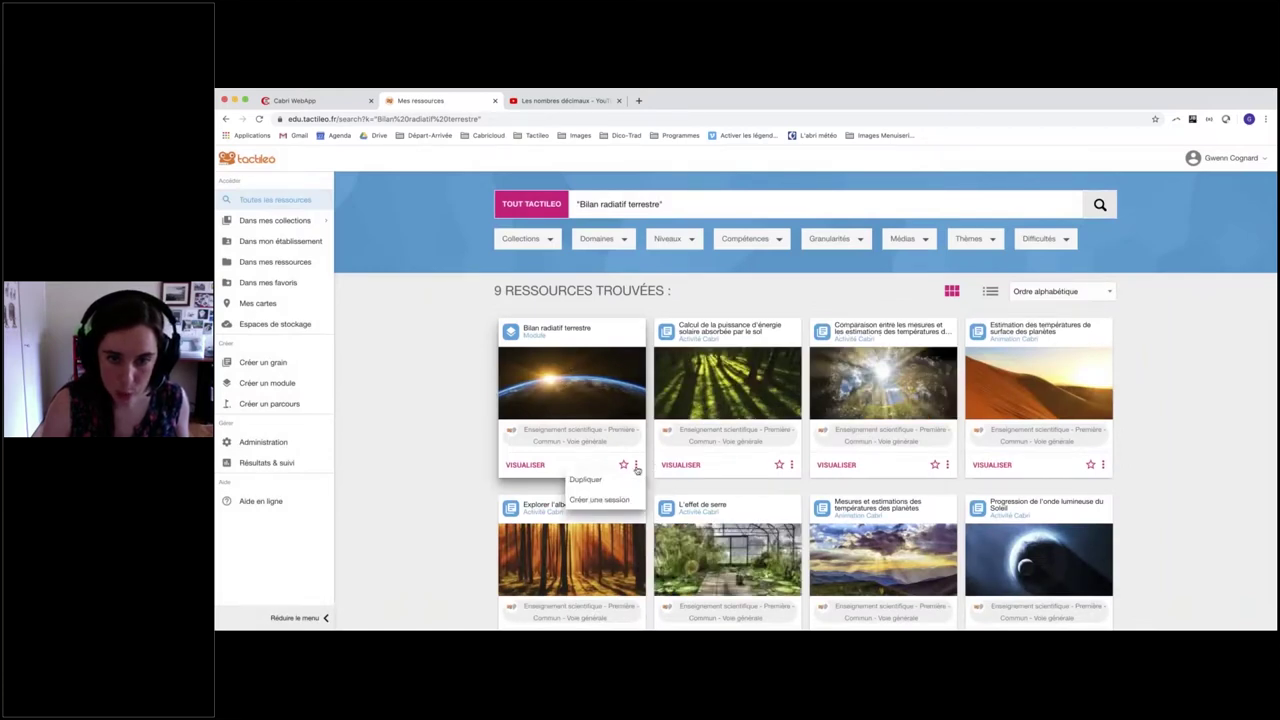
pyautogui.click(586, 481)
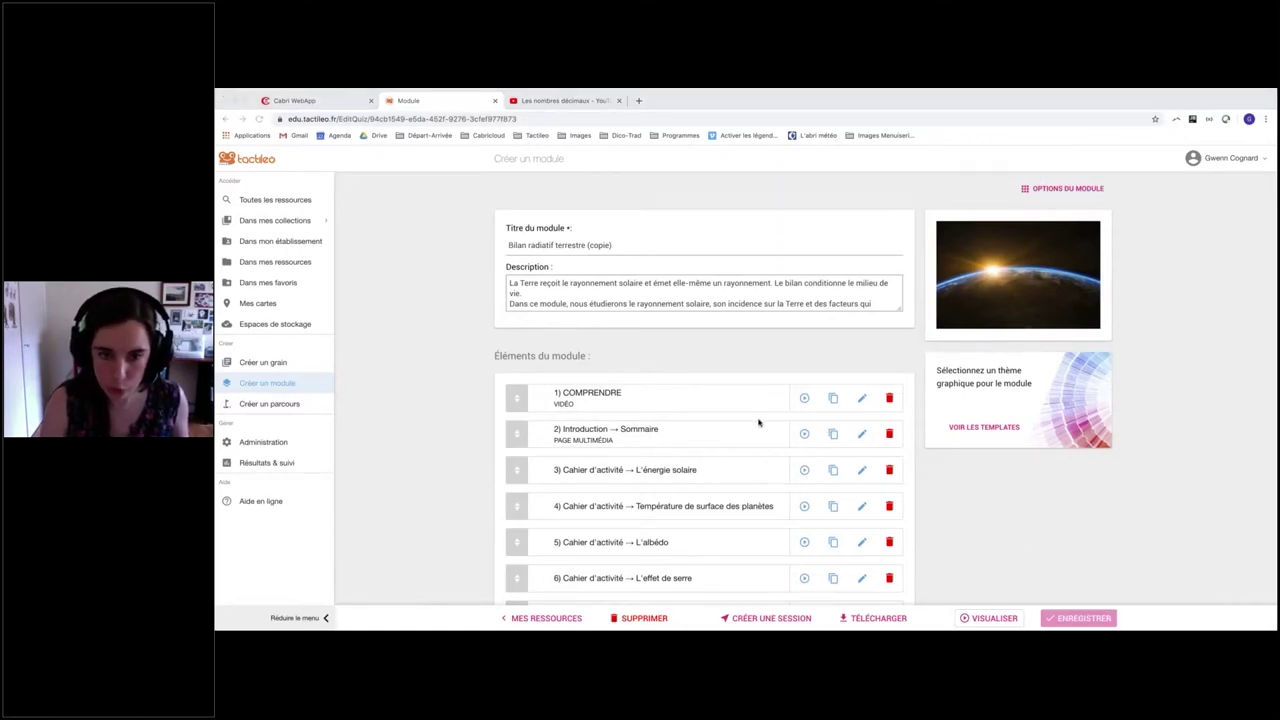
# Step: Delete the Introduction → Sommaire, L'albédo, L'effet de serre, Rayonnement et latitude and Exercice elements from the copied module
pyautogui.scroll(-1, 757, 420)
pyautogui.scroll(-2, 757, 420)
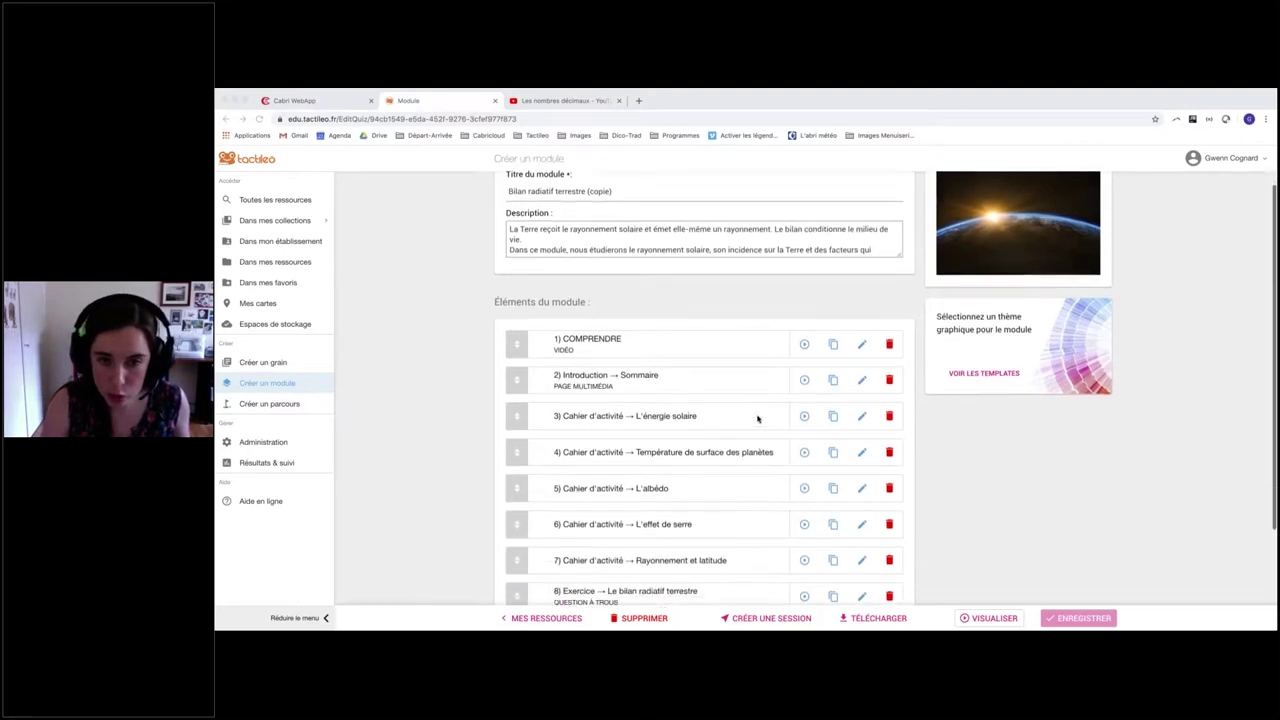
pyautogui.scroll(-3, 806, 393)
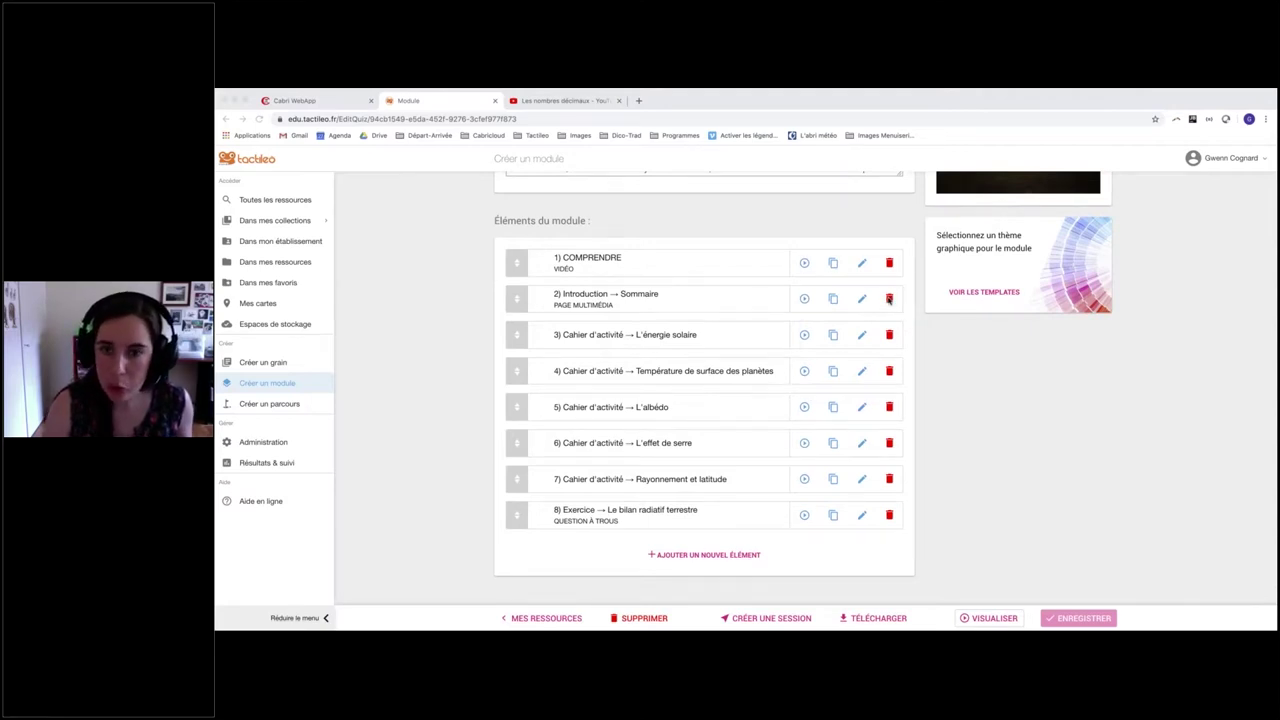
pyautogui.scroll(1, 889, 298)
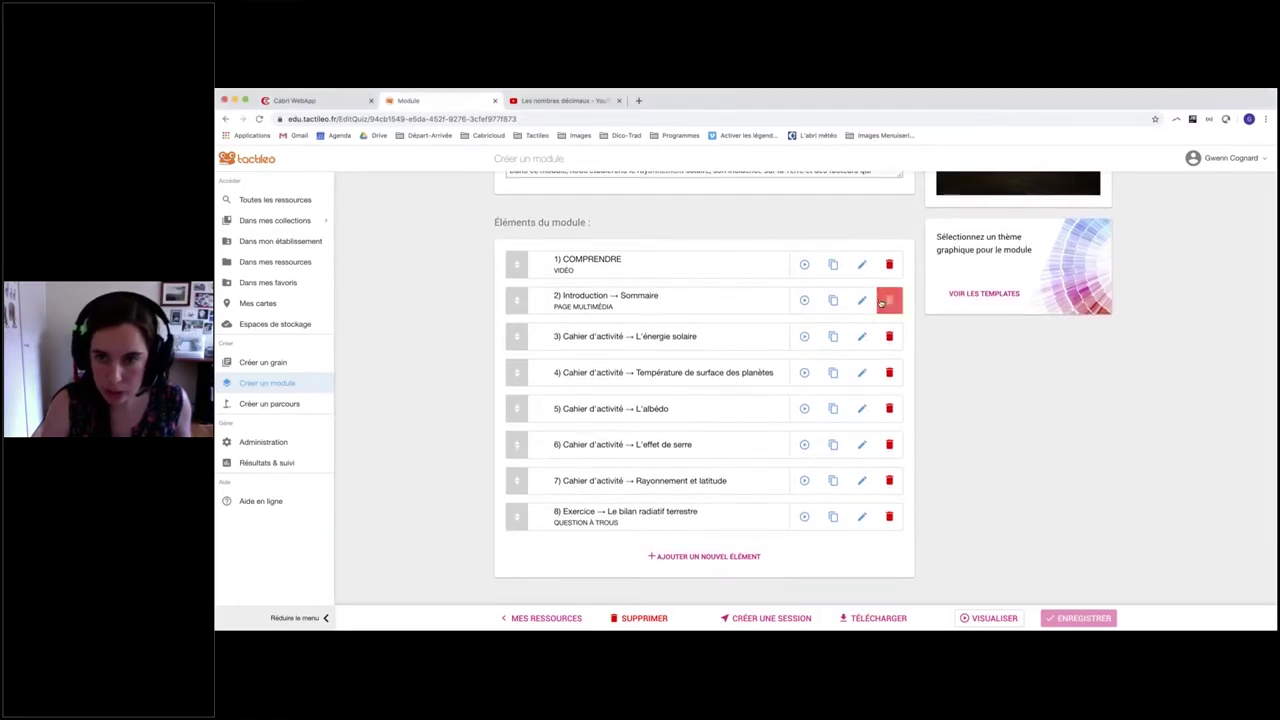
pyautogui.click(887, 300)
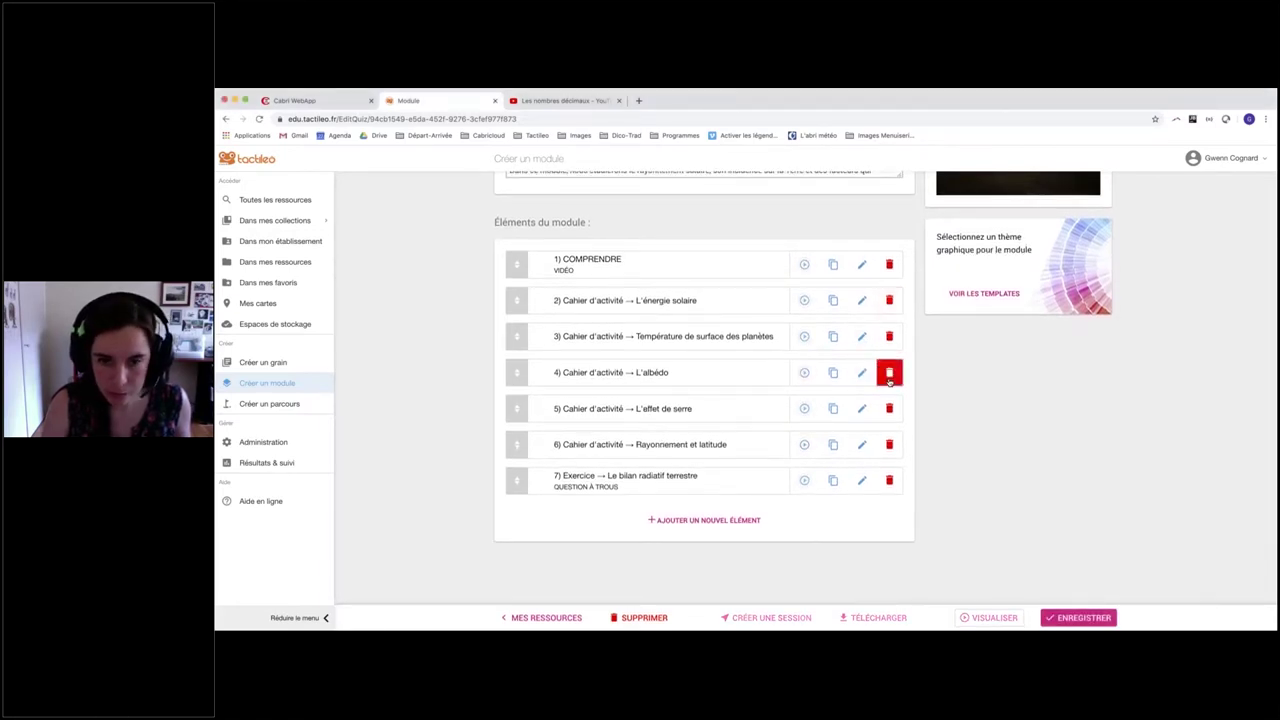
pyautogui.click(889, 480)
pyautogui.click(890, 456)
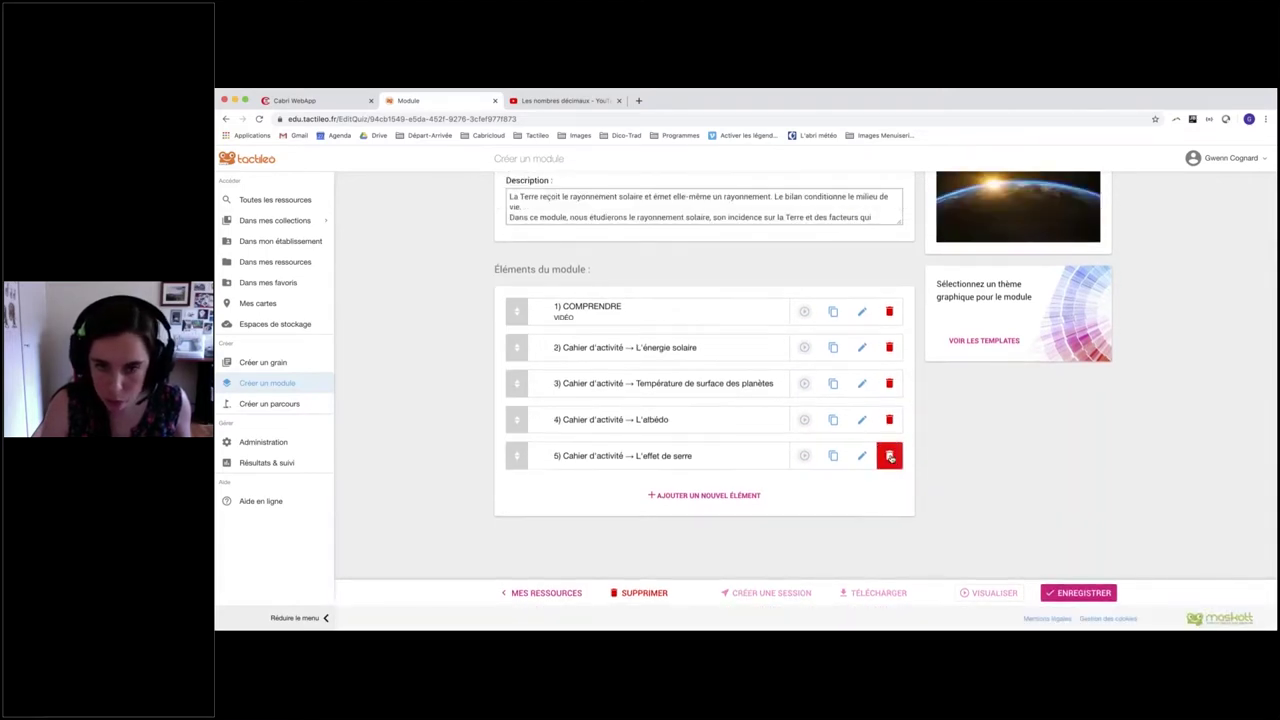
pyautogui.click(890, 456)
pyautogui.click(889, 455)
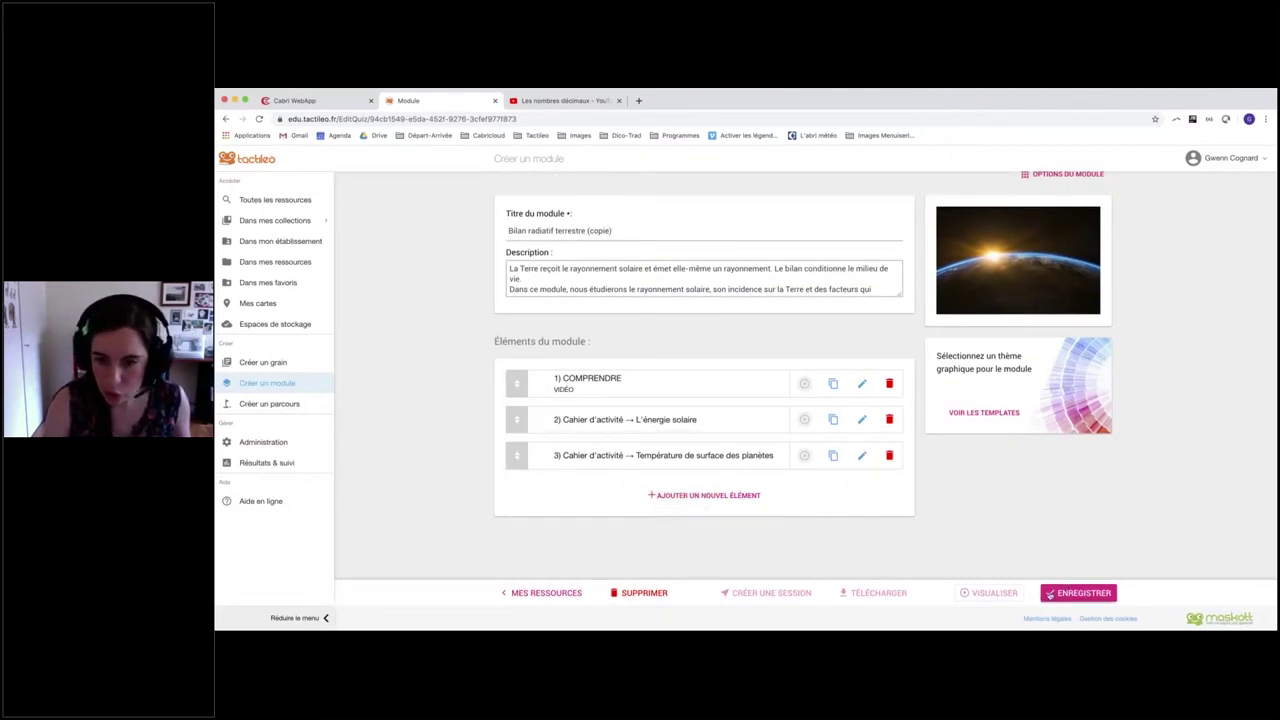
pyautogui.click(705, 497)
pyautogui.scroll(-2, 746, 522)
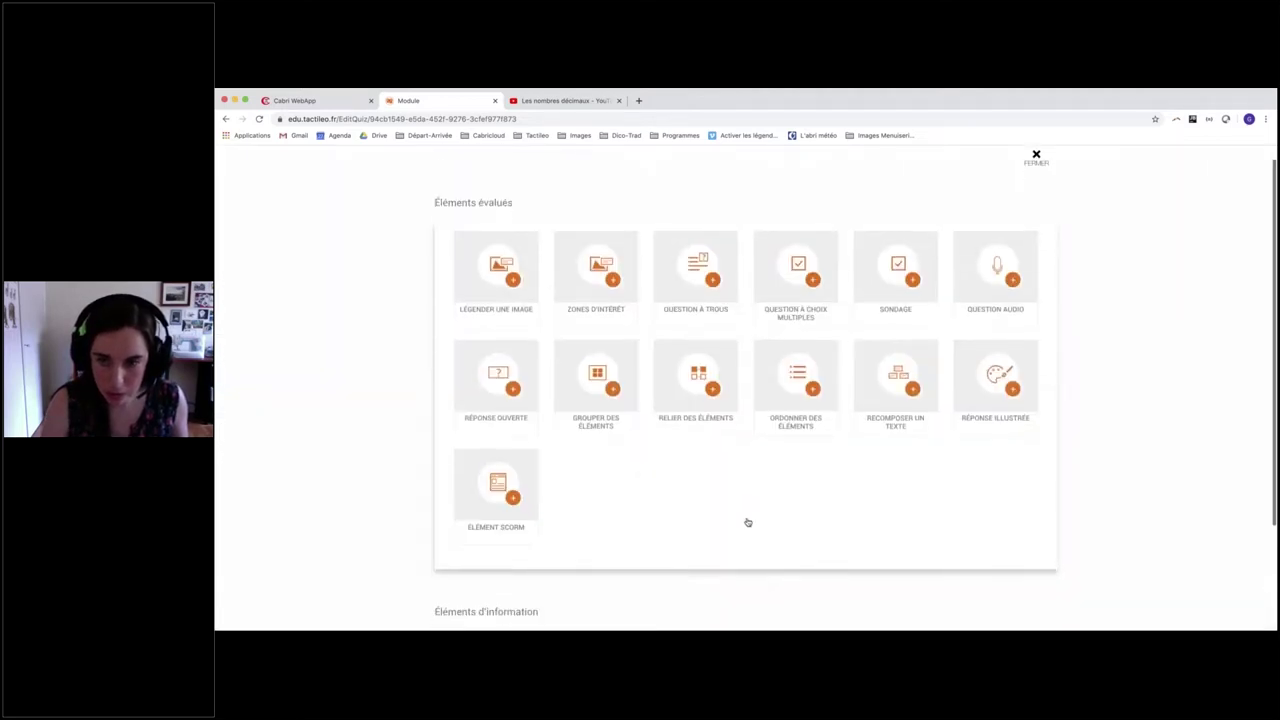
pyautogui.scroll(-2, 730, 526)
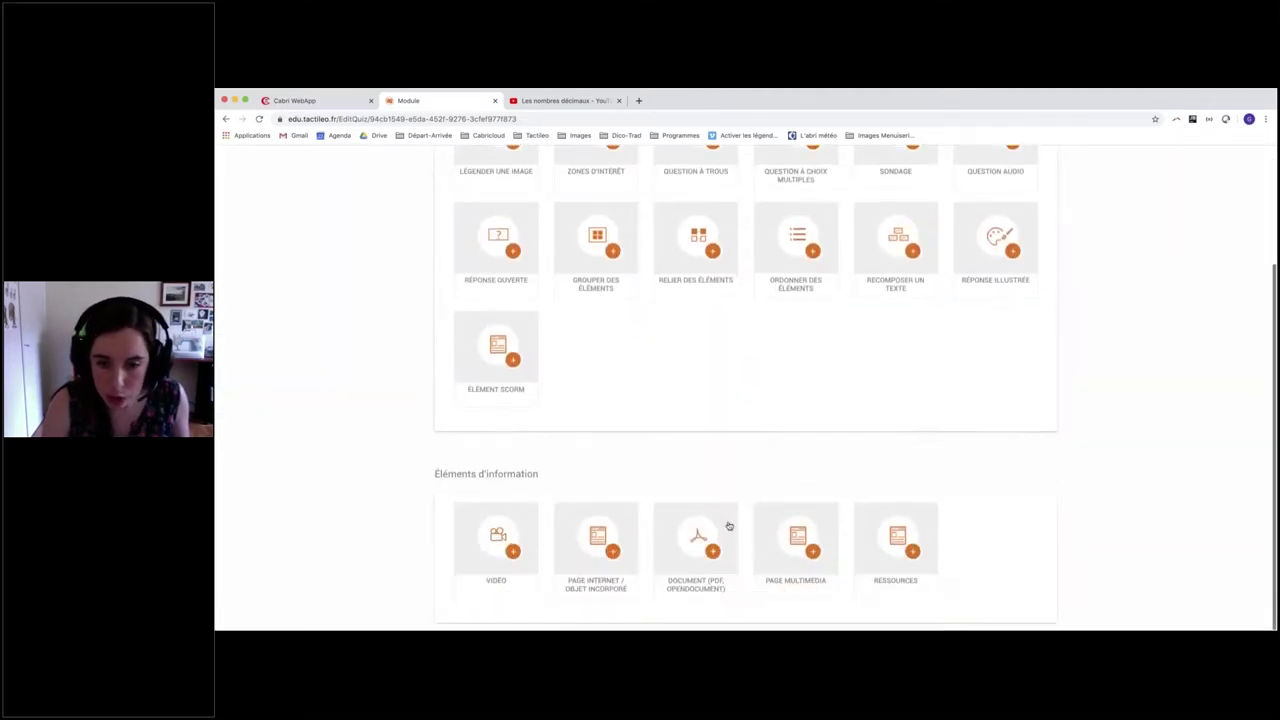
pyautogui.click(612, 555)
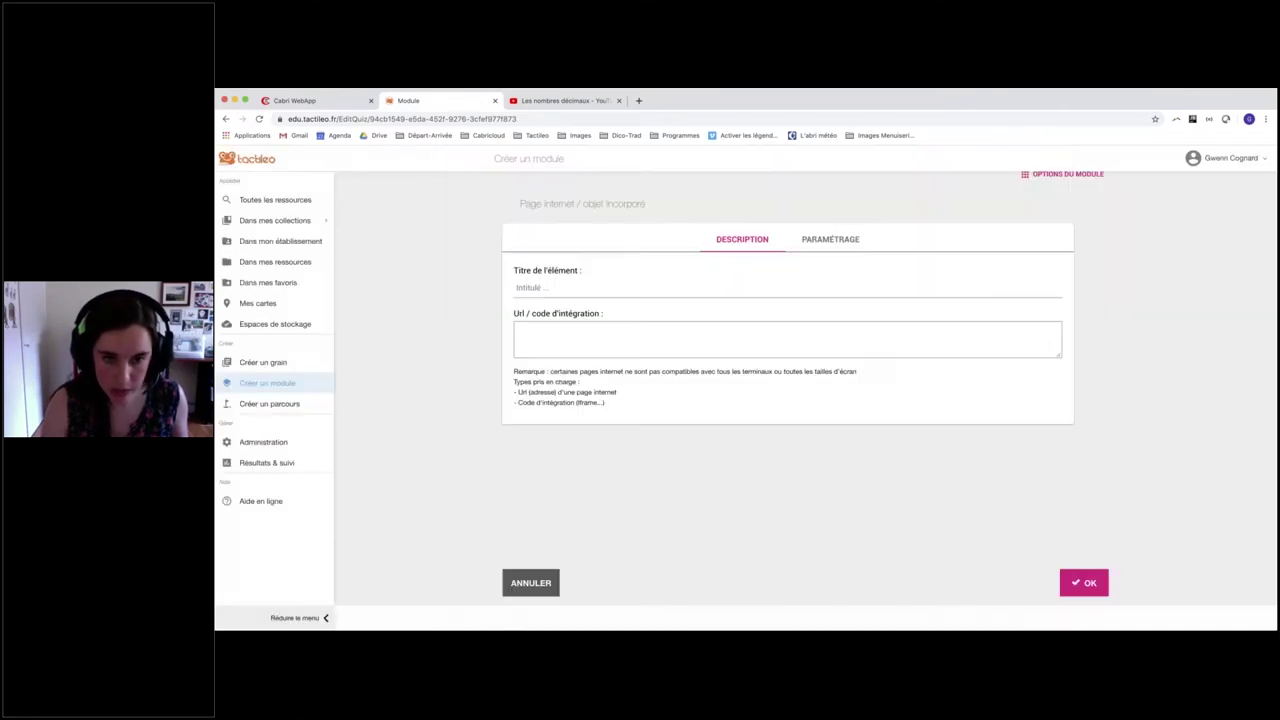
pyautogui.click(528, 287)
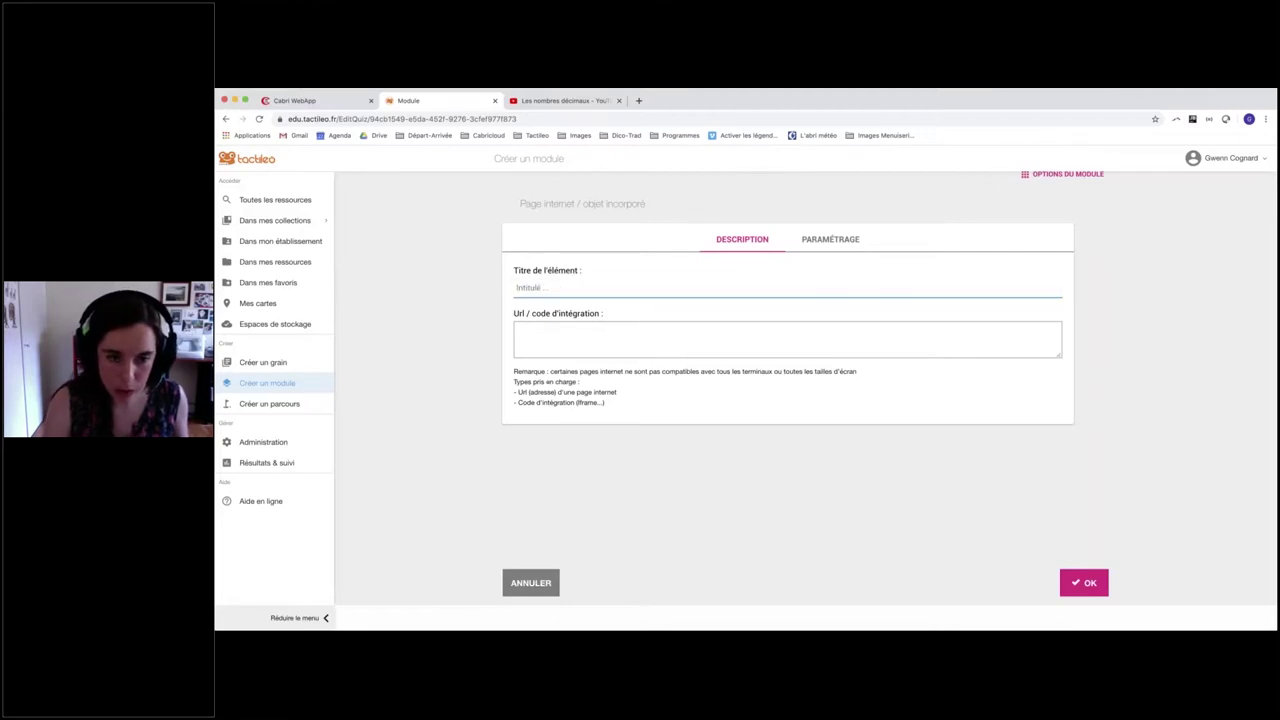
pyautogui.click(531, 583)
# Step: Add a multimedia page element to the module and title it "Introduction"
pyautogui.click(680, 500)
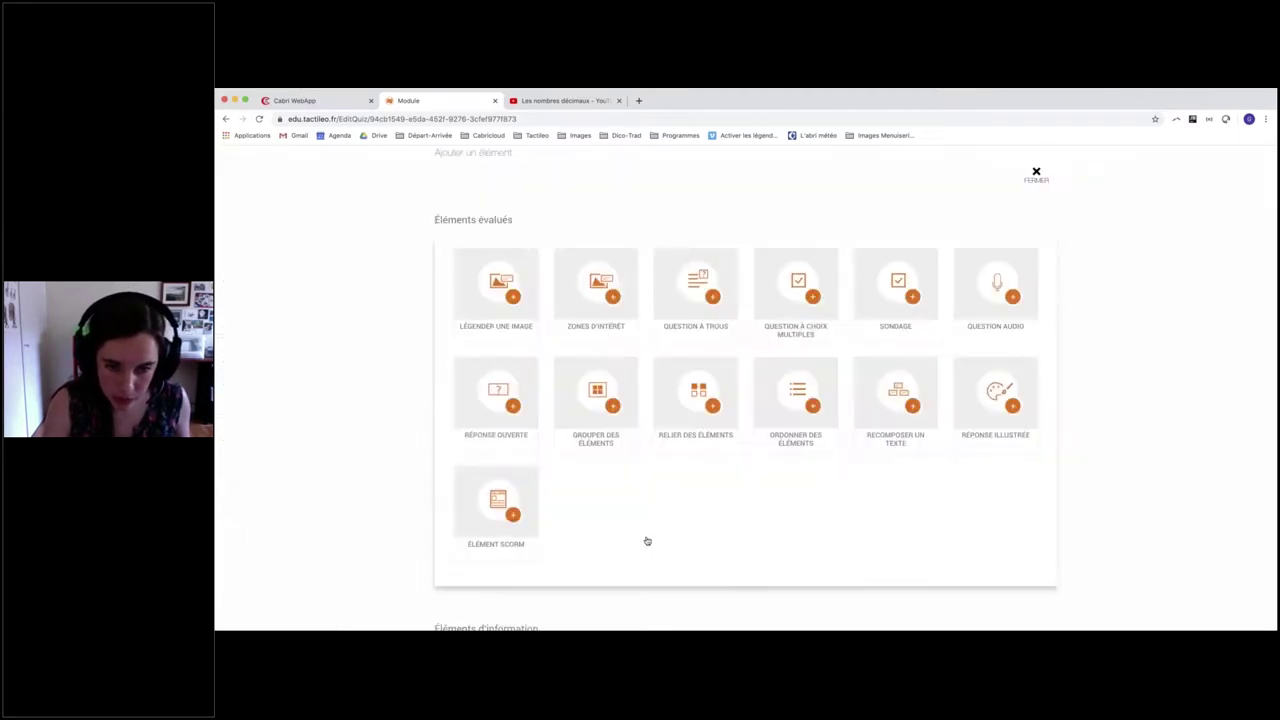
pyautogui.scroll(-3, 640, 540)
pyautogui.click(777, 549)
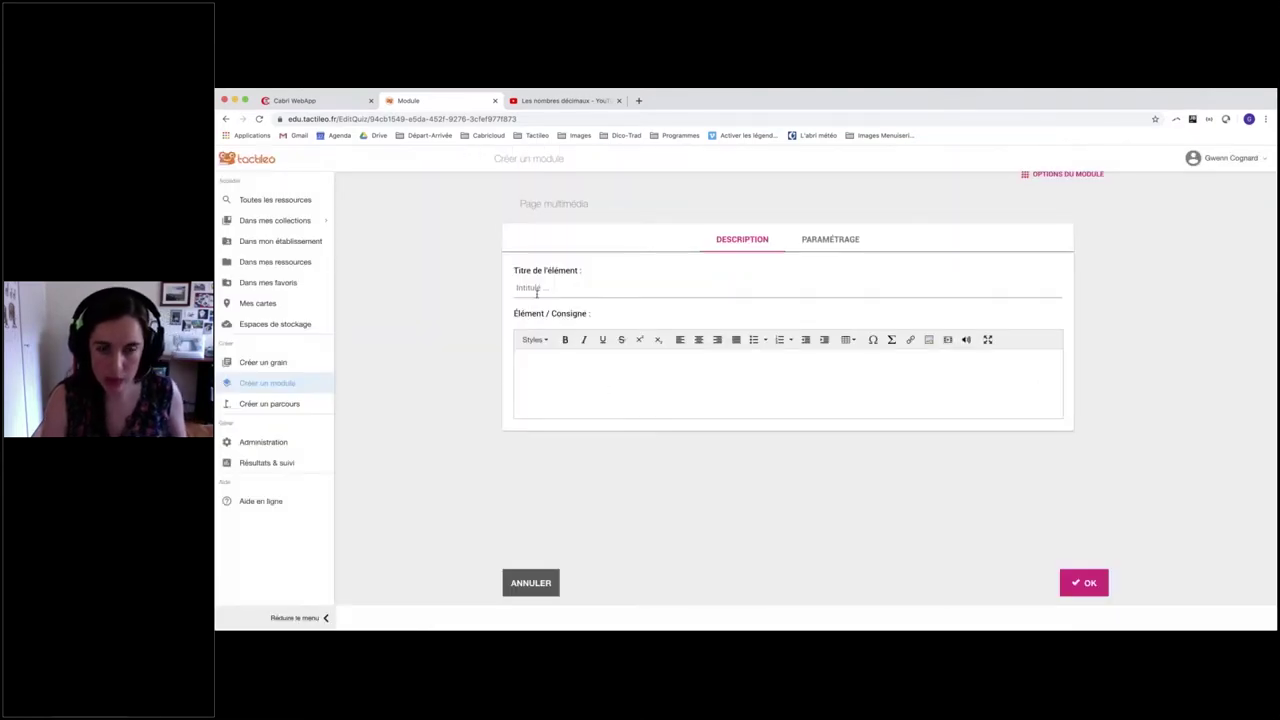
pyautogui.click(578, 288)
pyautogui.write('In')
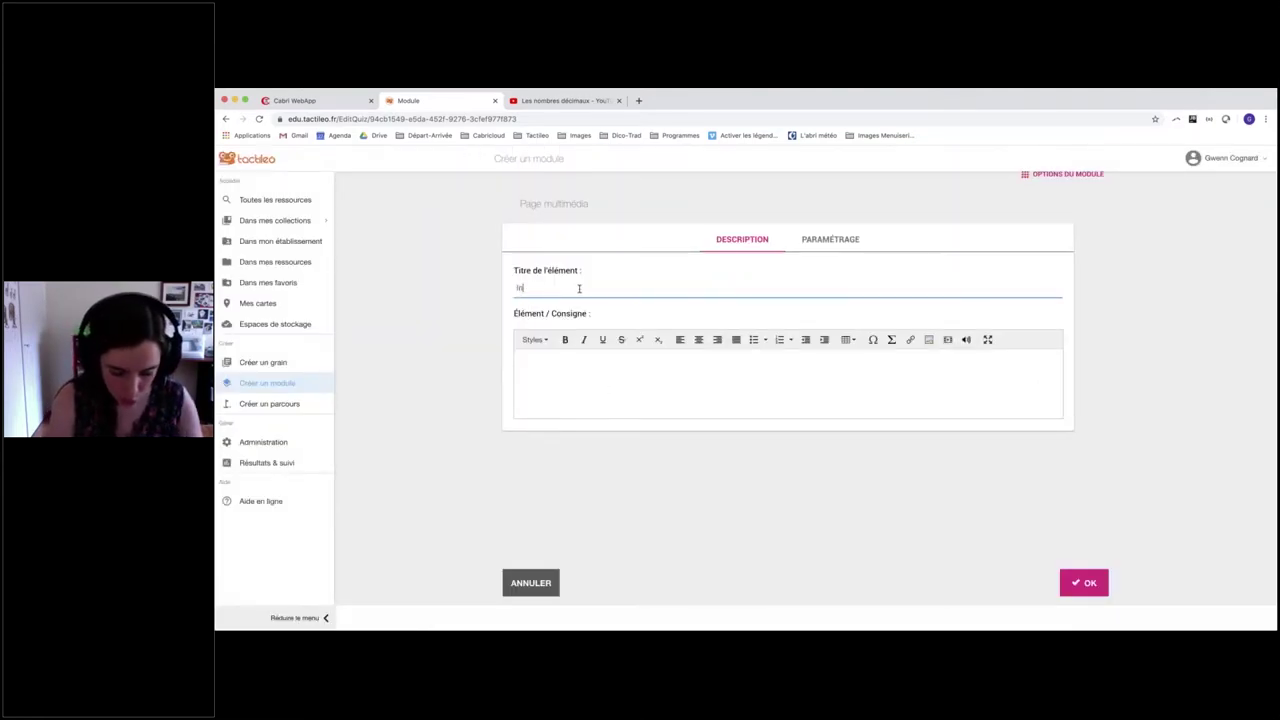
pyautogui.write('troduction')
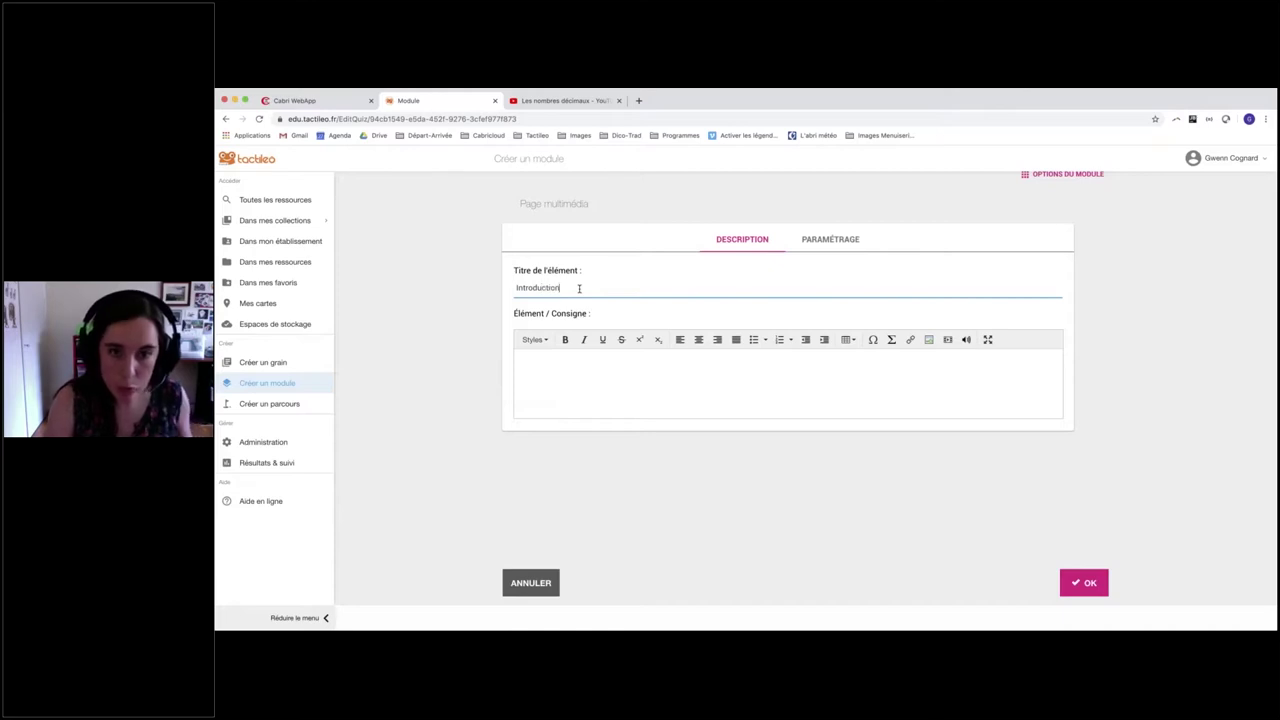
# Step: Write "Introduction" as a large blue heading in the page's instruction text, with an empty numbered list below it
pyautogui.click(805, 370)
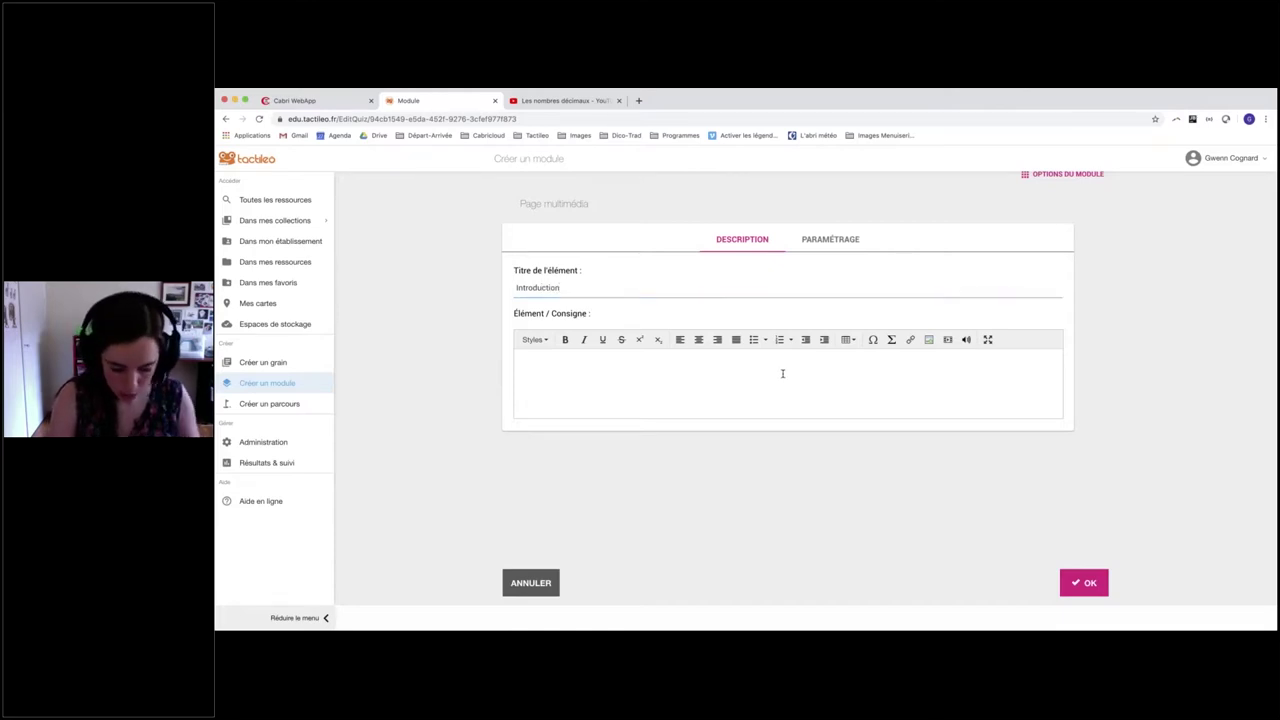
pyautogui.write('Introduction')
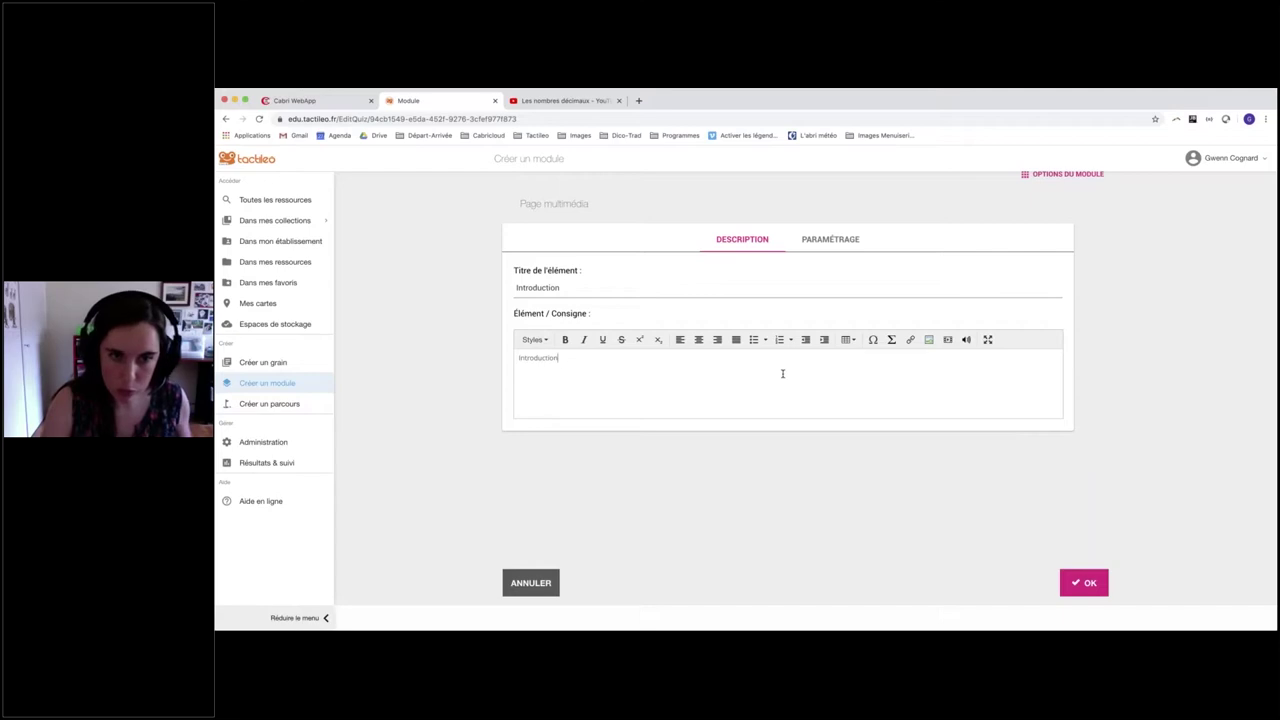
pyautogui.click(540, 340)
pyautogui.click(545, 387)
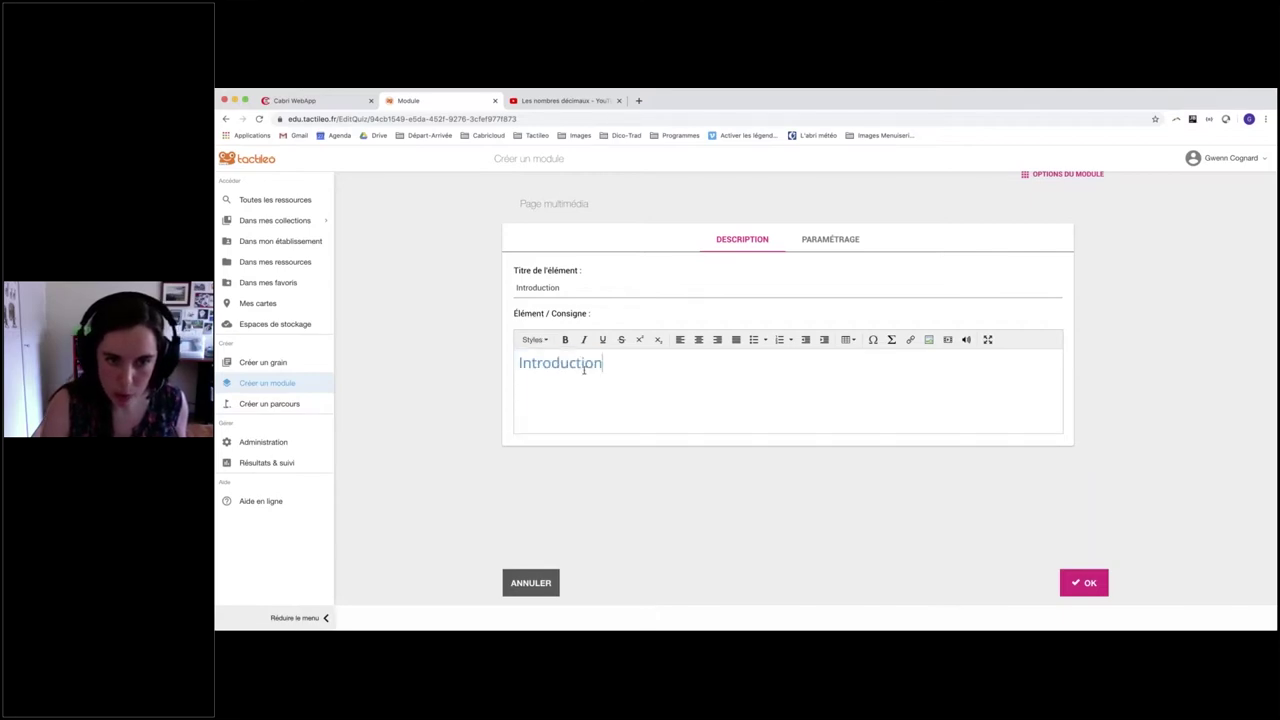
pyautogui.press('Return')
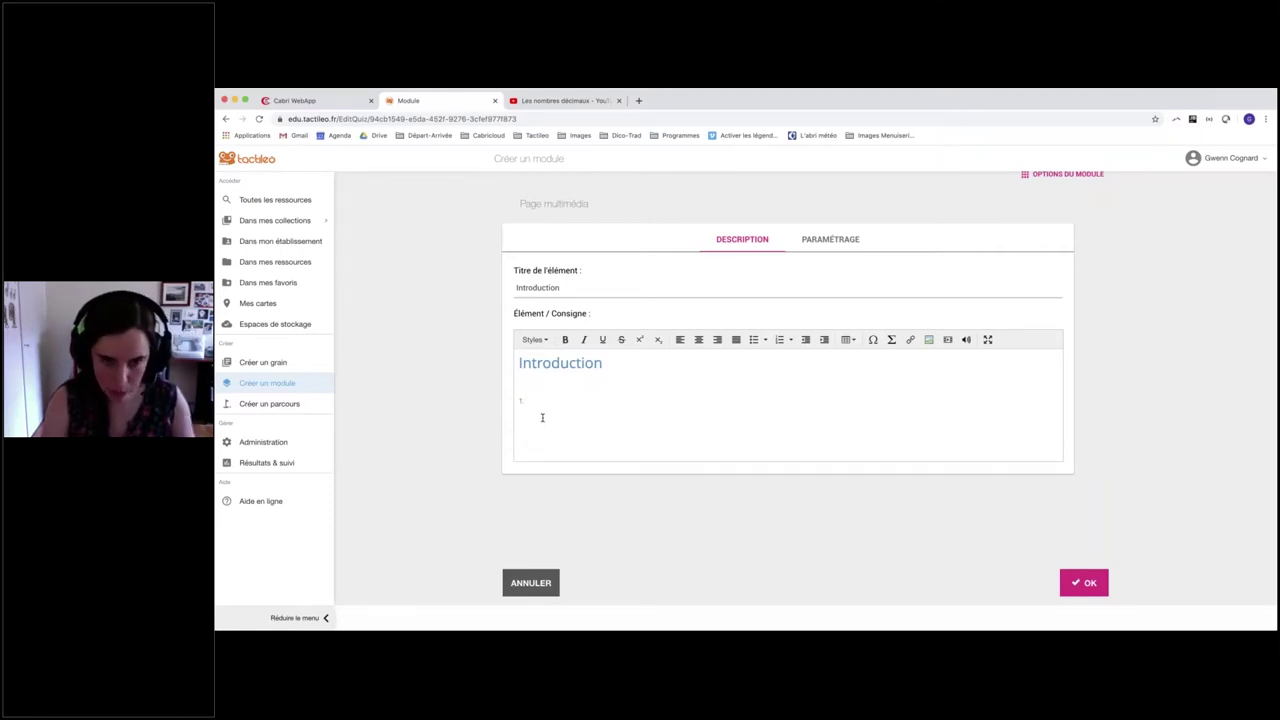
pyautogui.press('Return')
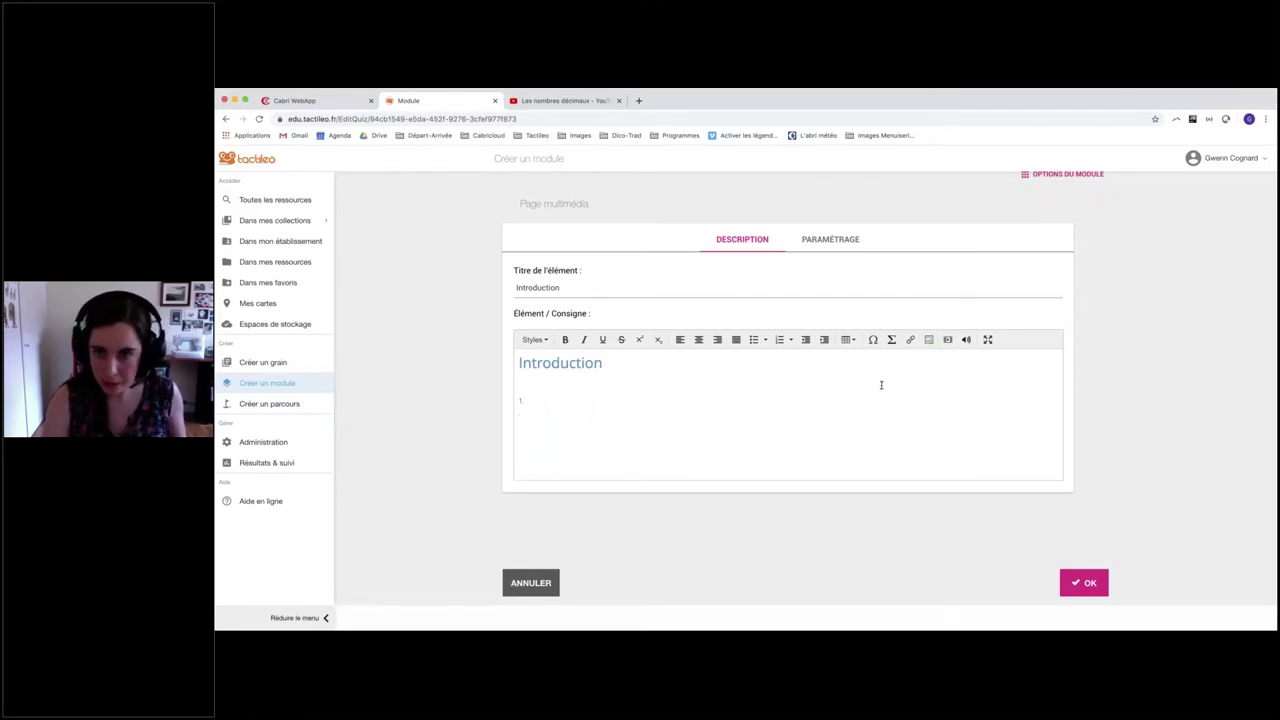
# Step: Validate the Introduction page and move it to second position in the module, directly after COMPRENDRE
pyautogui.click(1076, 589)
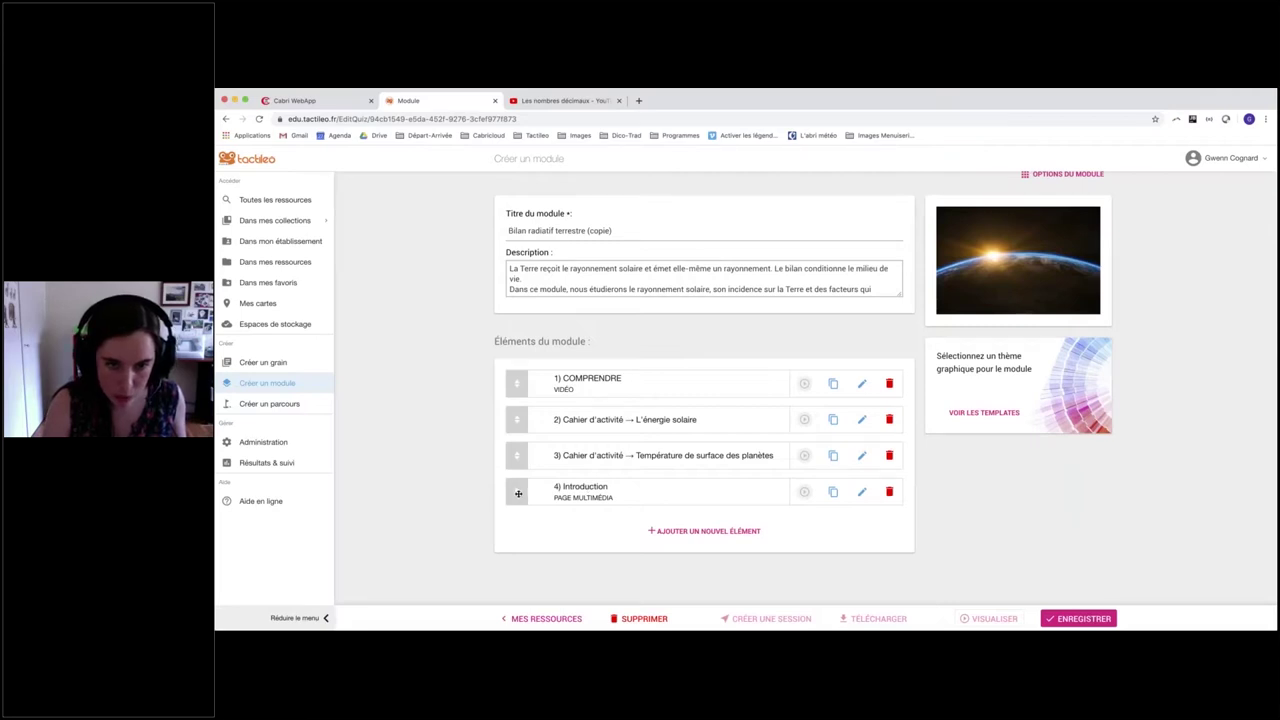
pyautogui.moveTo(517, 481); pyautogui.dragTo(514, 418)
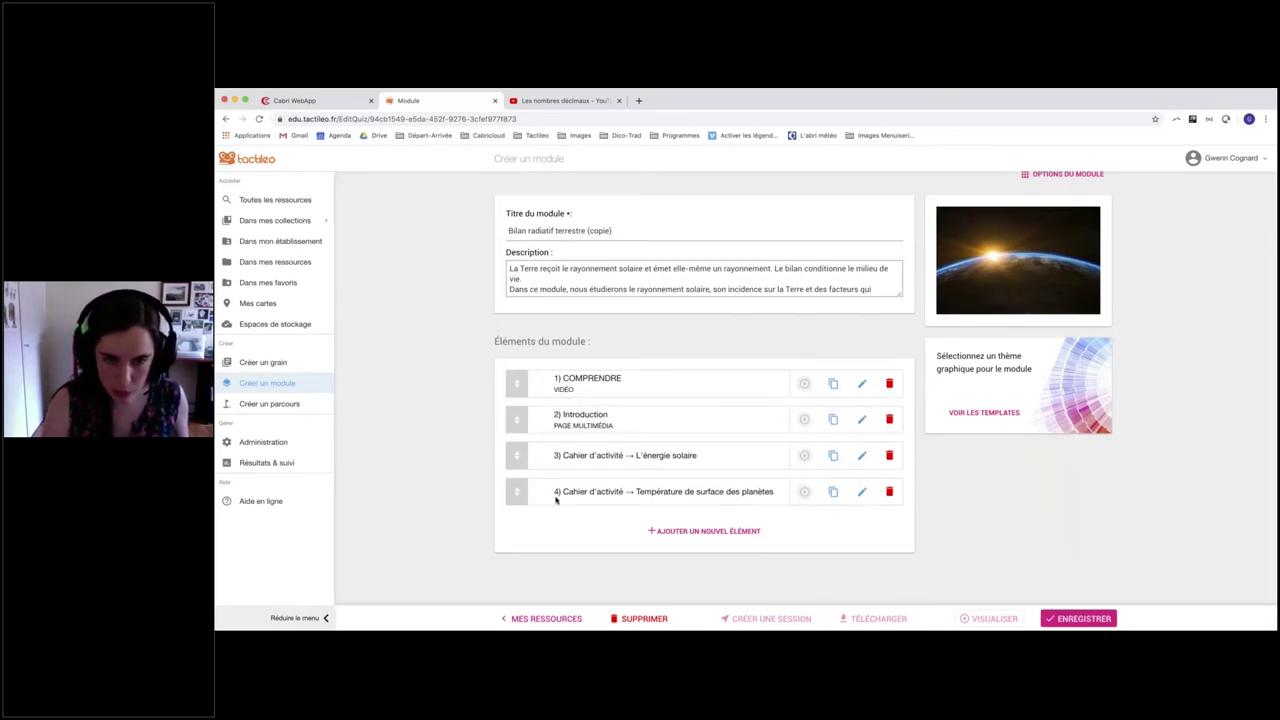
# Step: Add a multiple-choice question with the instruction "Quelle planète a la température la plus élevée ?" formatted as a large blue heading
pyautogui.click(680, 533)
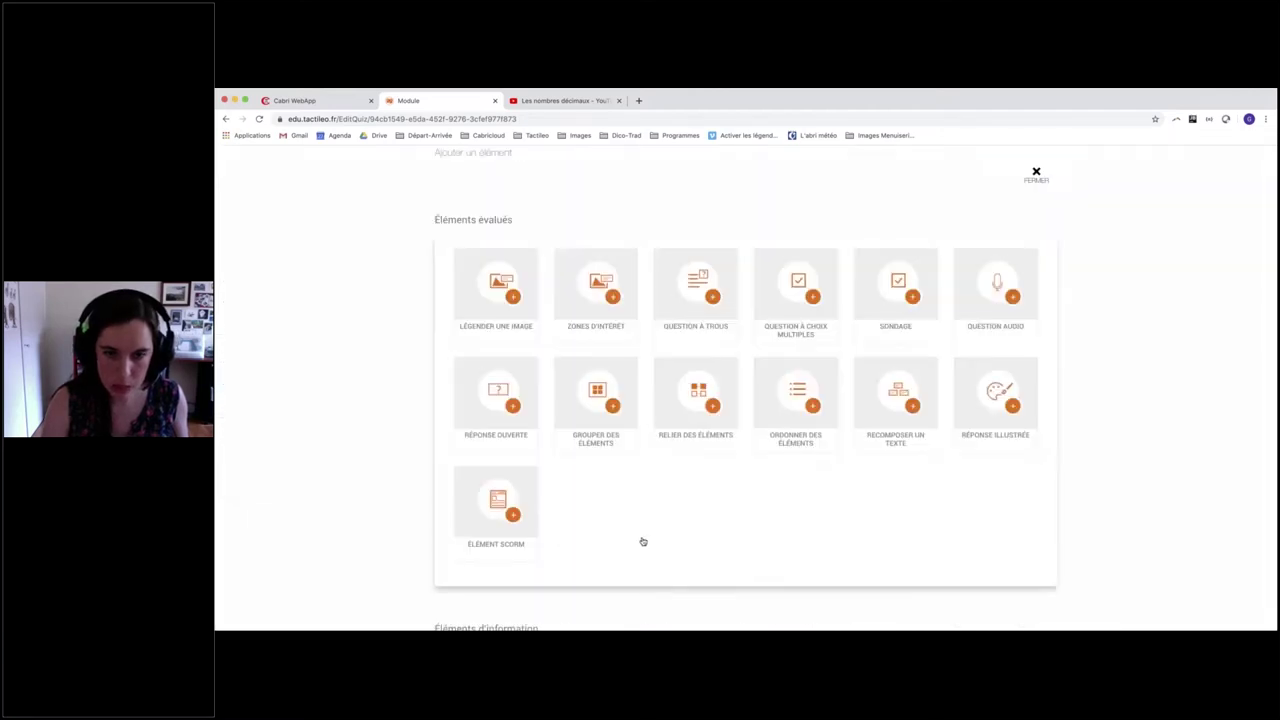
pyautogui.click(815, 298)
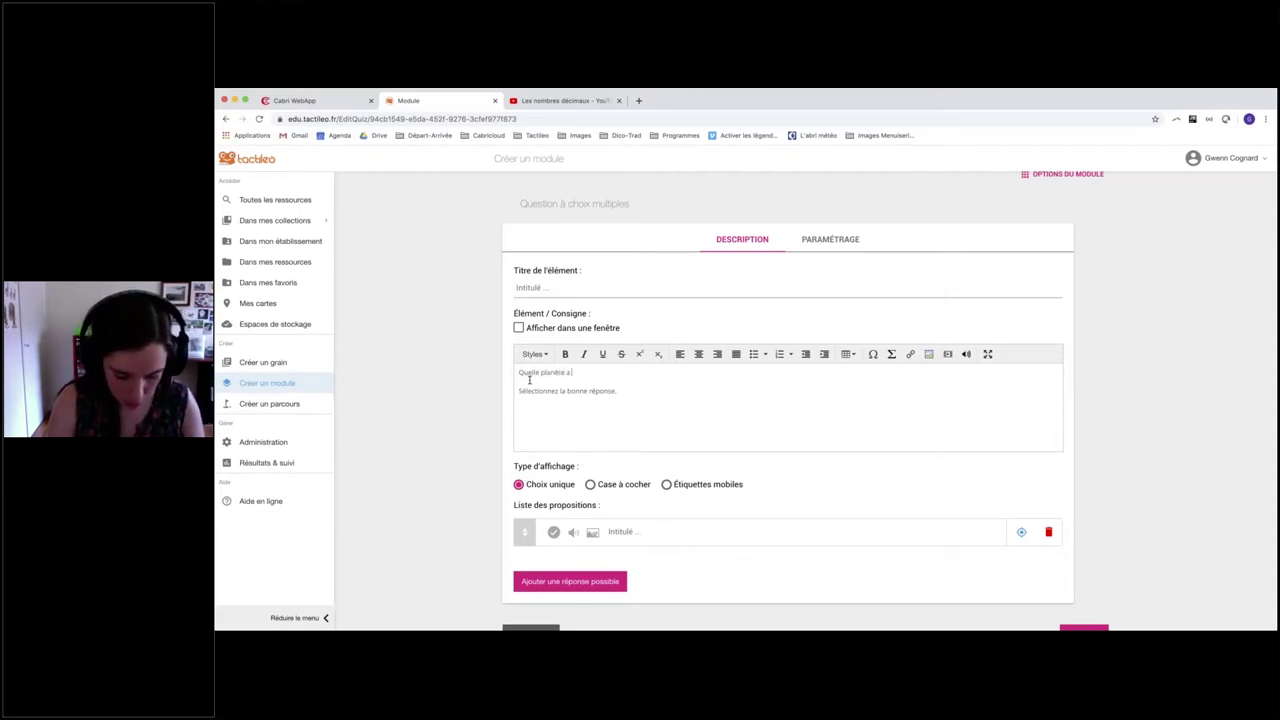
pyautogui.write('empératur')
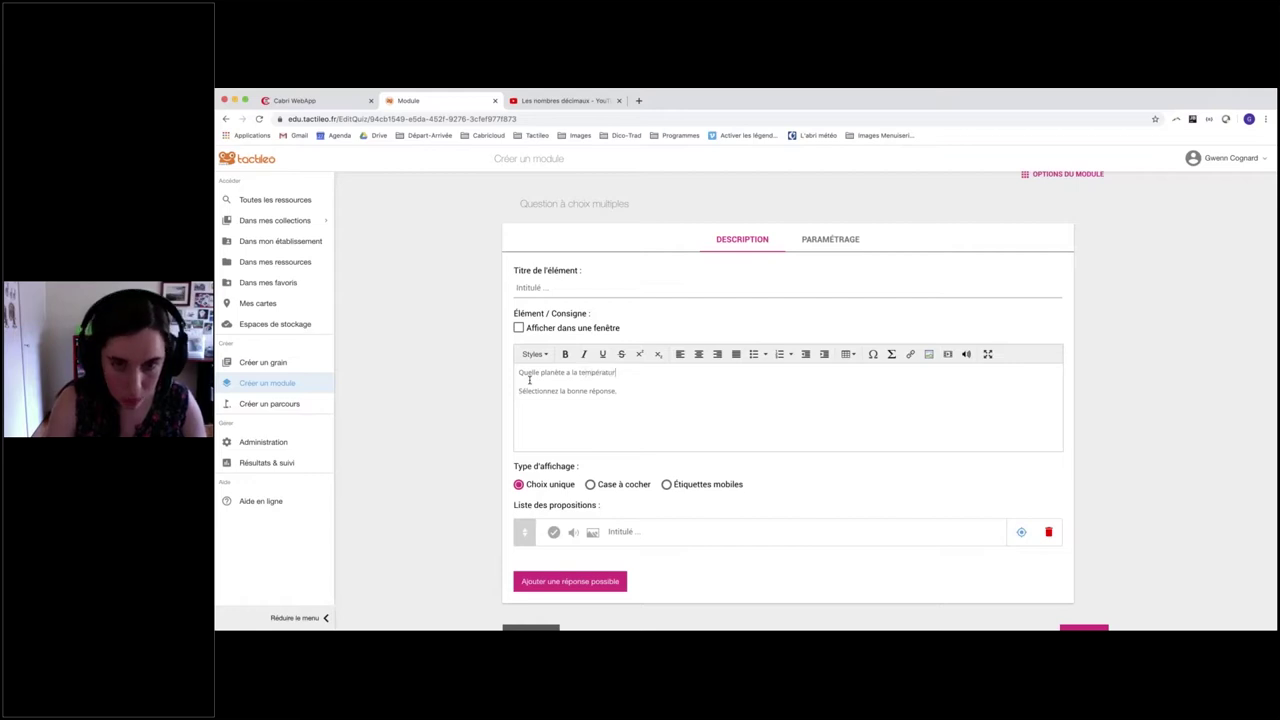
pyautogui.write('e la plus')
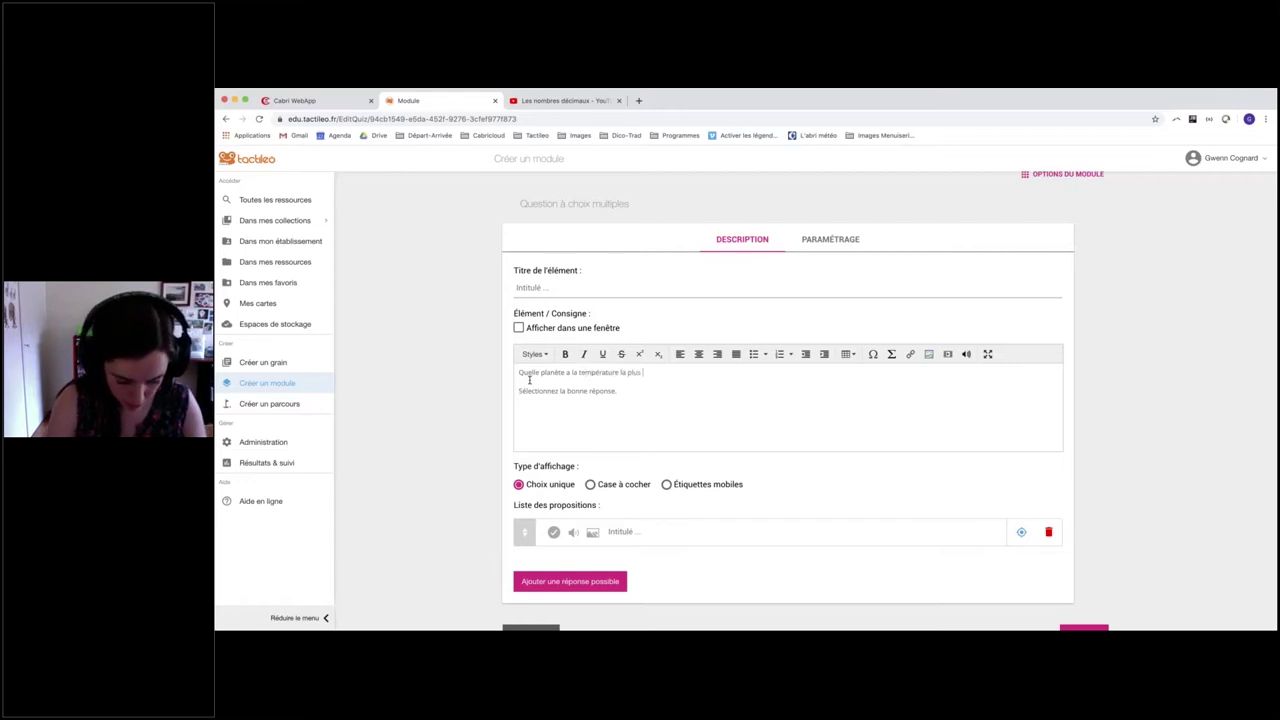
pyautogui.write(' élevées')
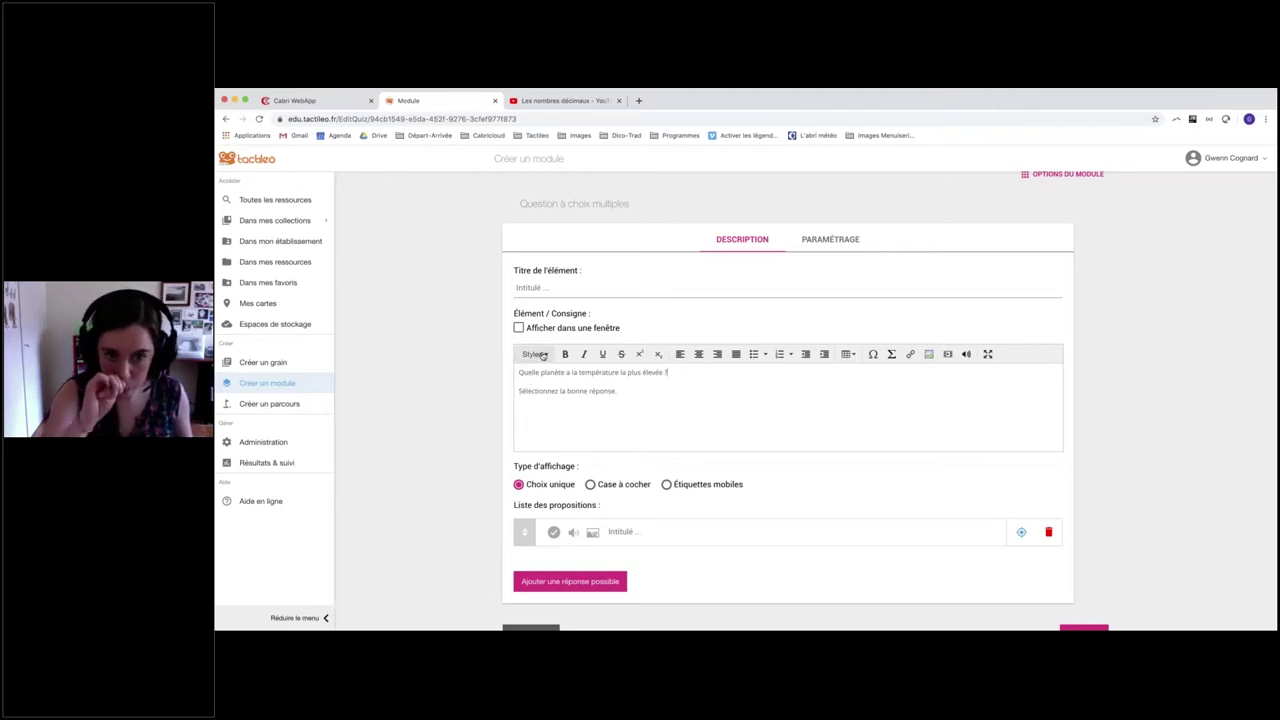
pyautogui.click(543, 355)
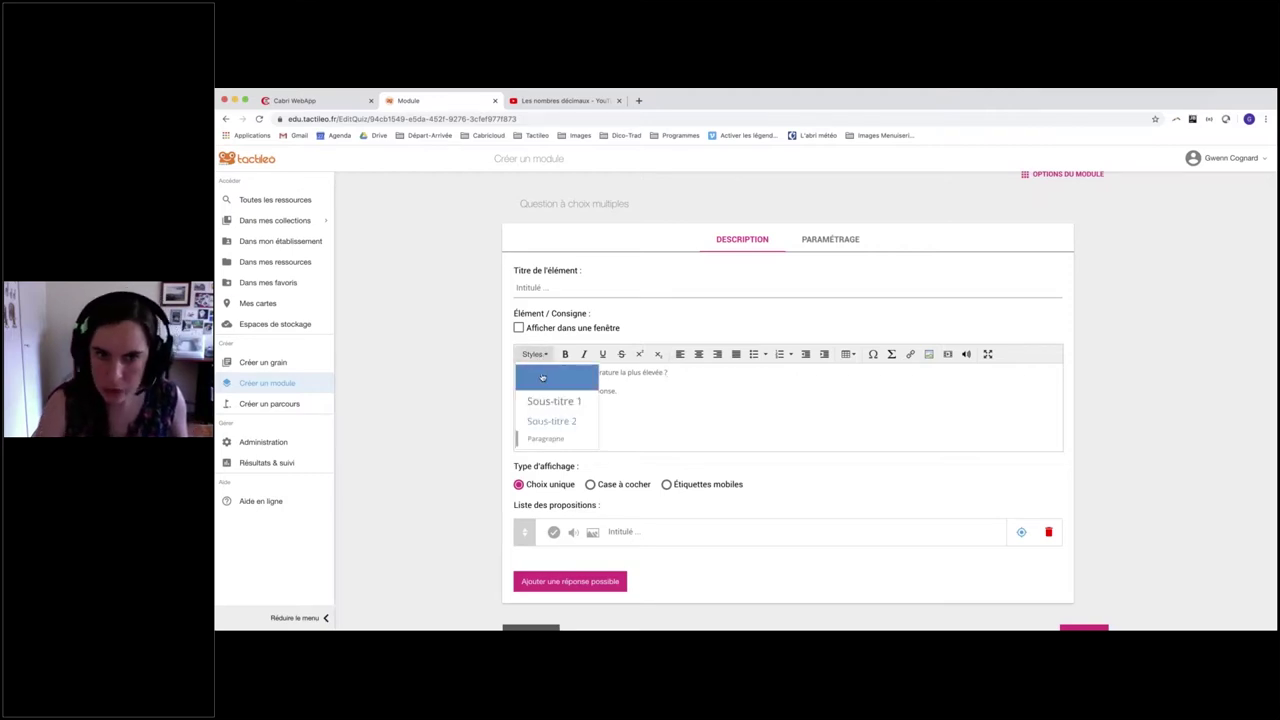
pyautogui.click(548, 378)
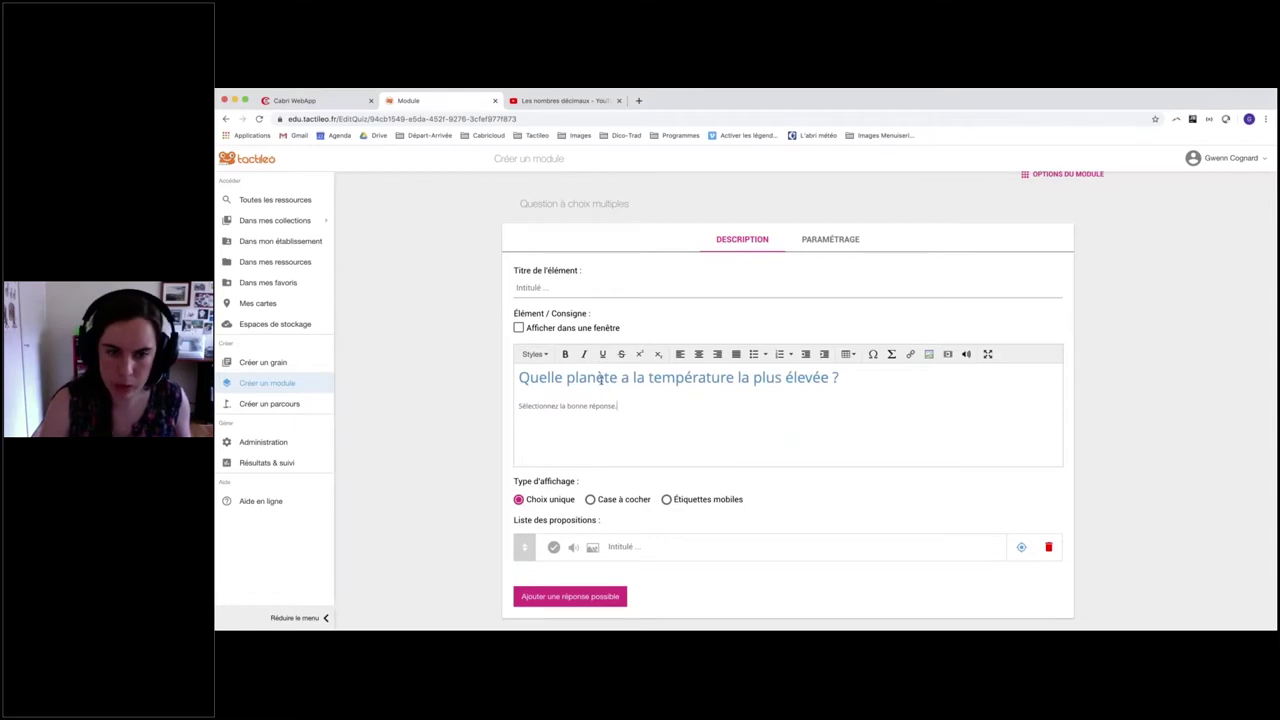
# Step: Enter four possible answers for the multiple-choice question: "La Terre", "Vénus", "Mars" and "Mercure"
pyautogui.scroll(-1, 600, 504)
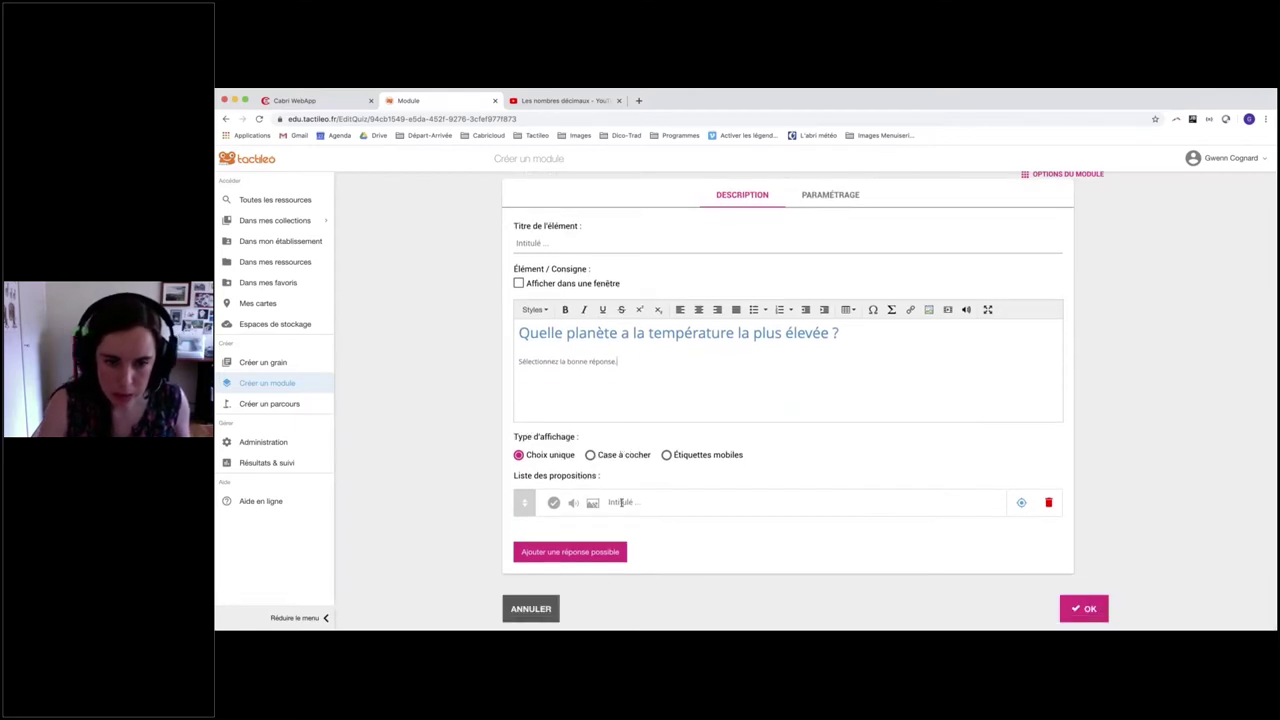
pyautogui.click(621, 503)
pyautogui.write('La Terre')
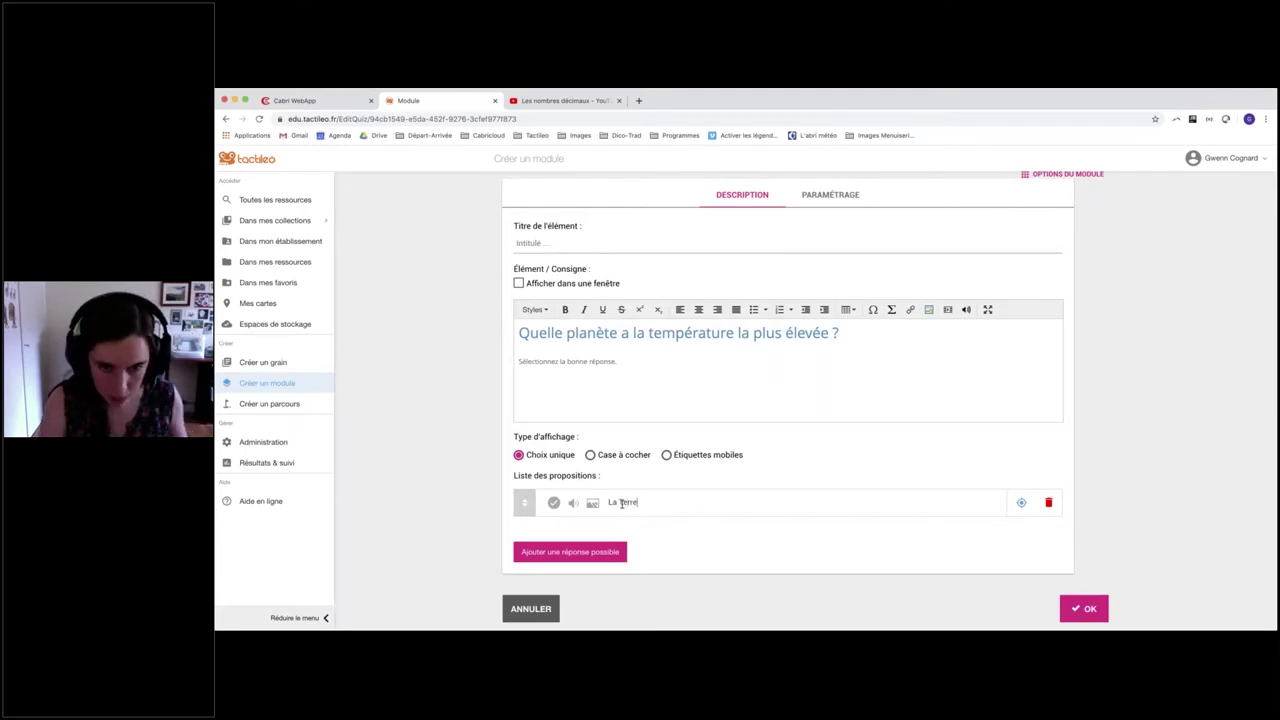
pyautogui.click(558, 552)
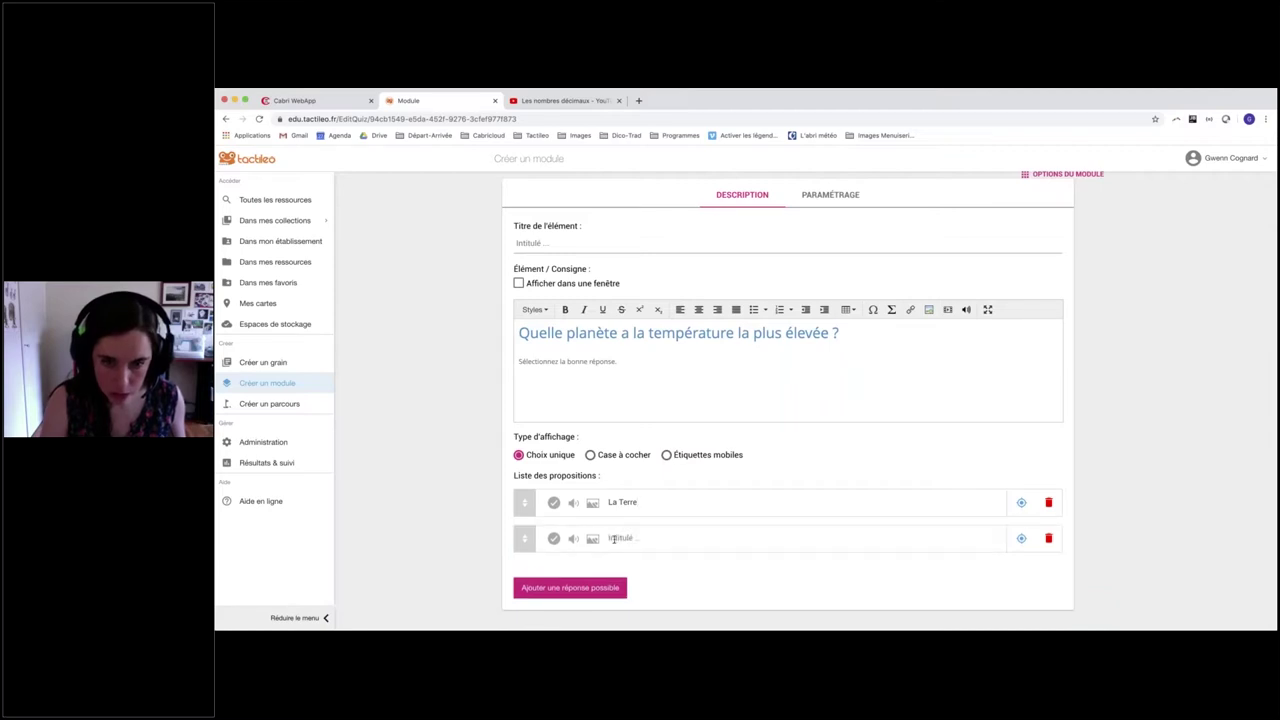
pyautogui.click(665, 540)
pyautogui.write('Vénus')
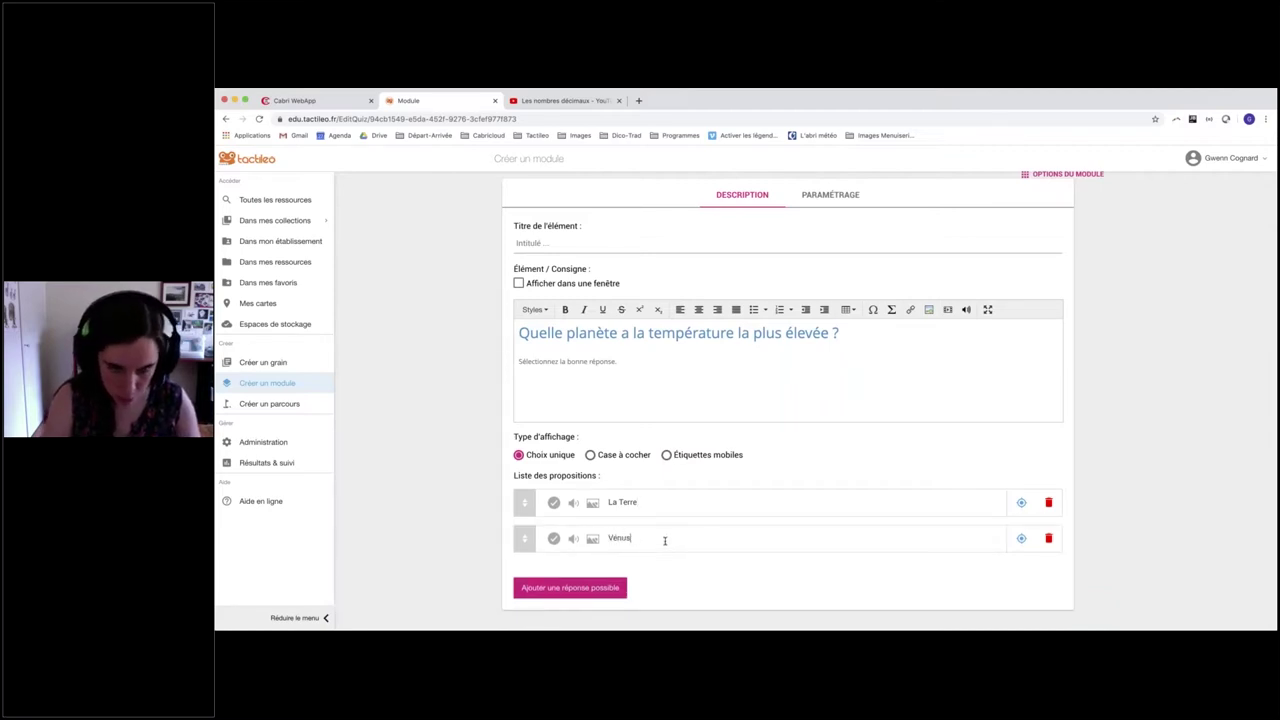
pyautogui.click(534, 590)
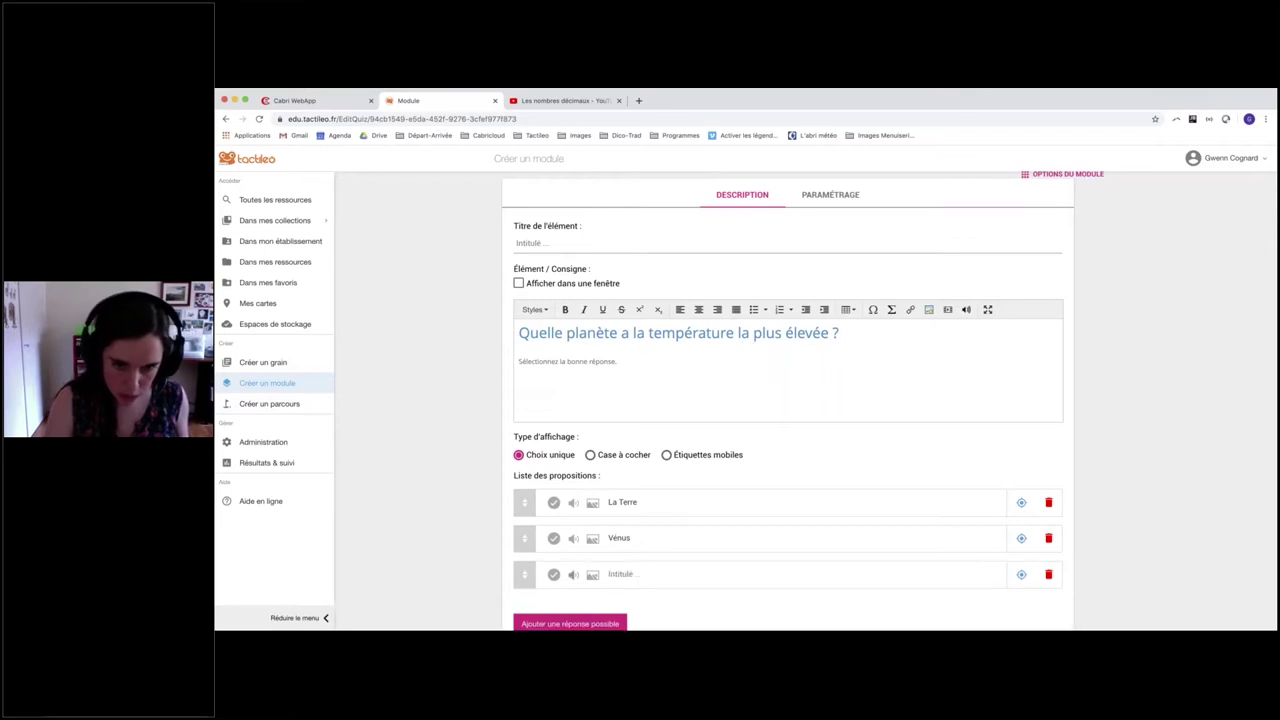
pyautogui.click(628, 569)
pyautogui.write('Mars')
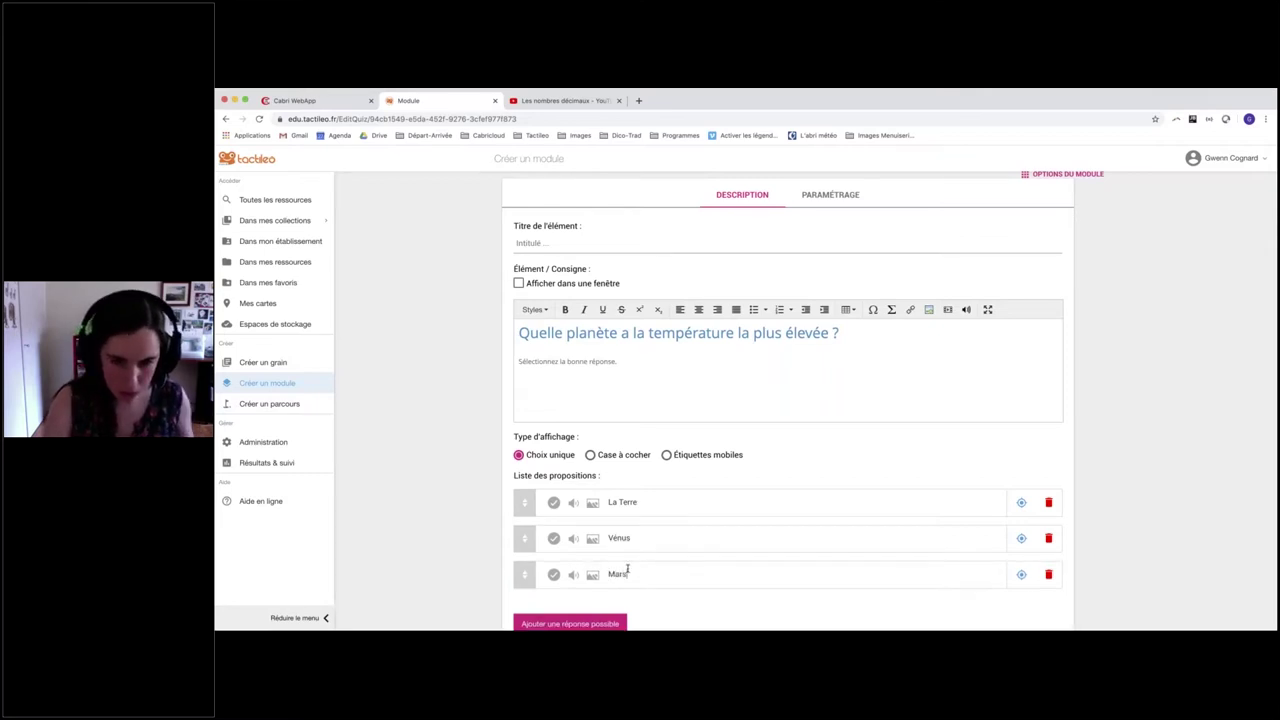
pyautogui.click(570, 623)
pyautogui.click(628, 606)
pyautogui.write('Mercure')
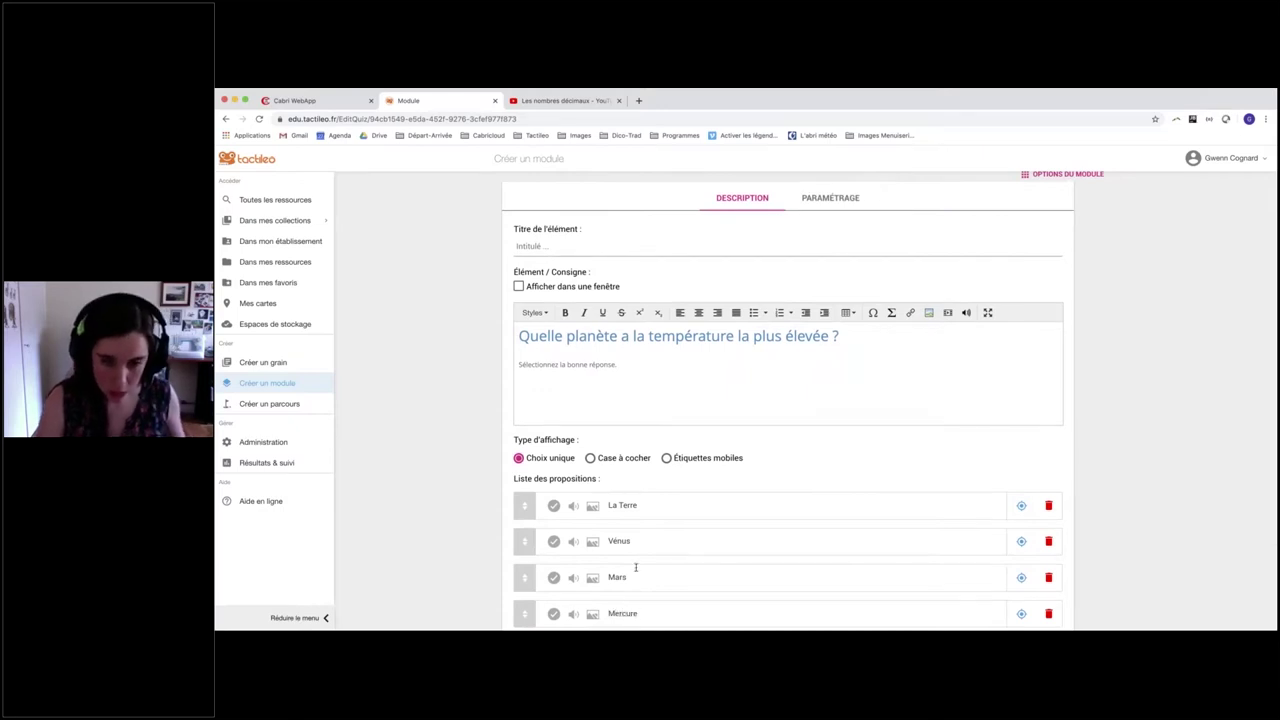
# Step: Mark "Vénus" as the correct answer, validate the question and save the module
pyautogui.scroll(-2, 635, 567)
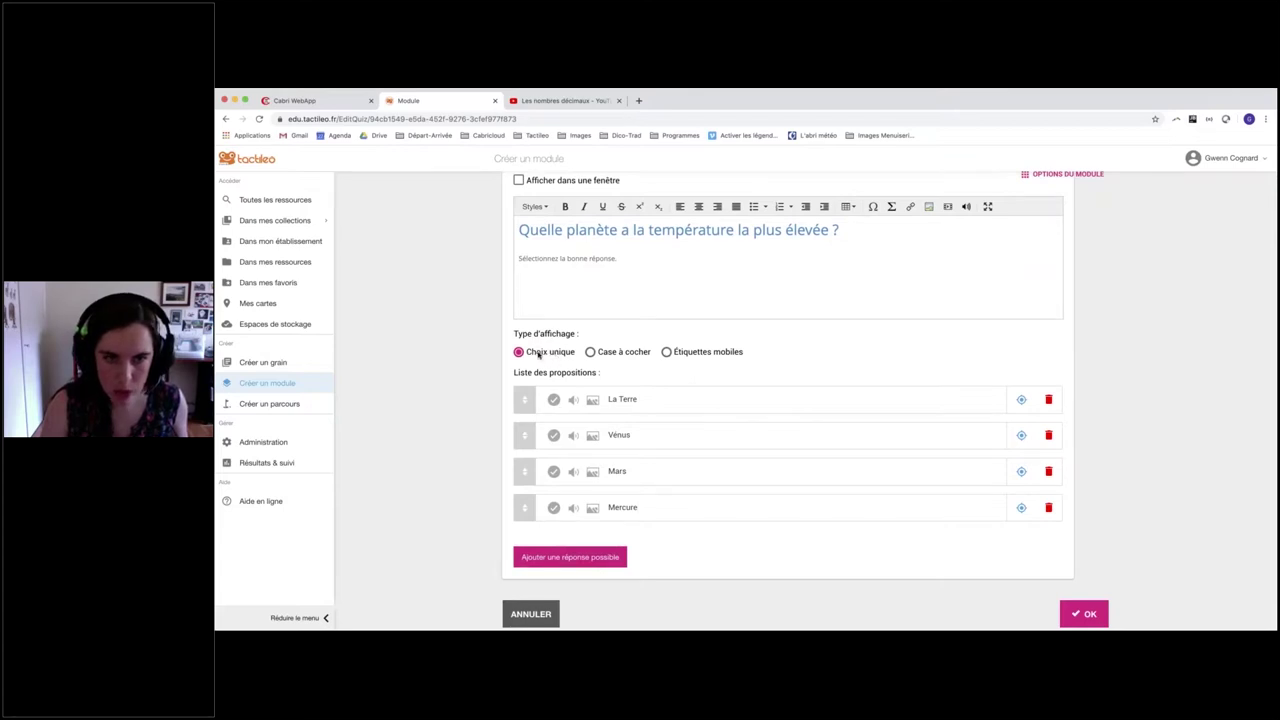
pyautogui.click(554, 436)
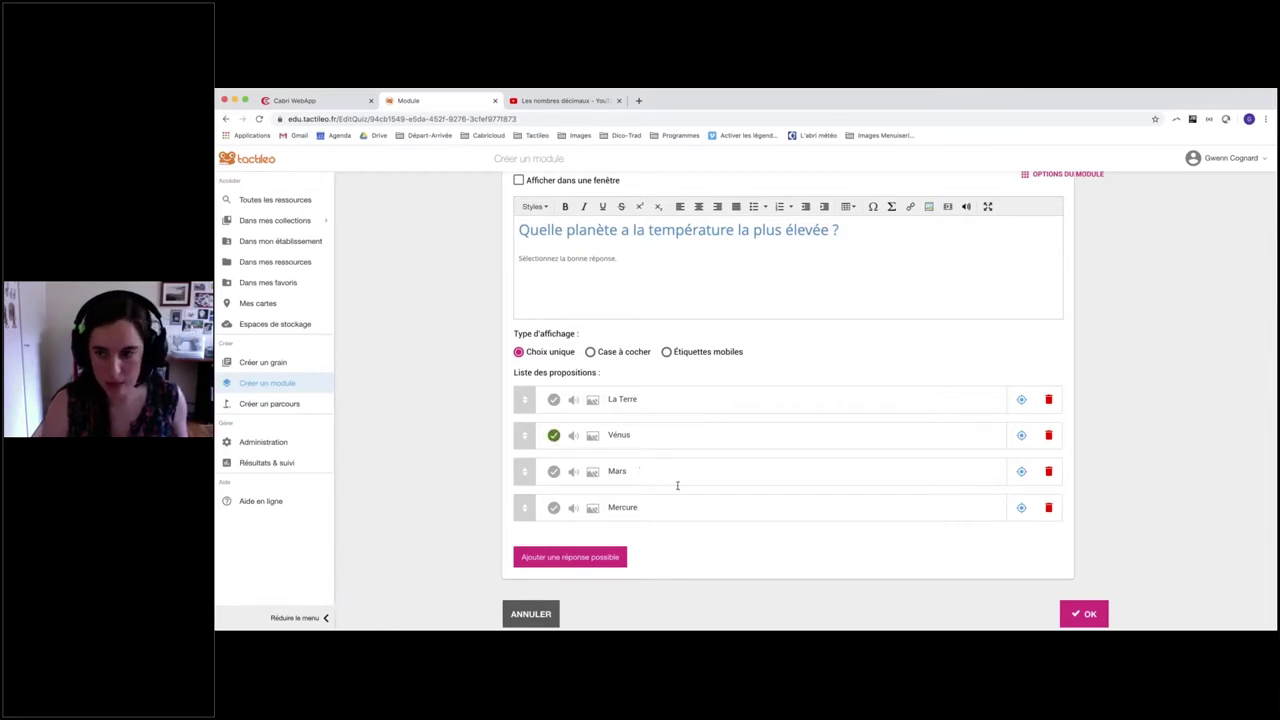
pyautogui.click(1084, 614)
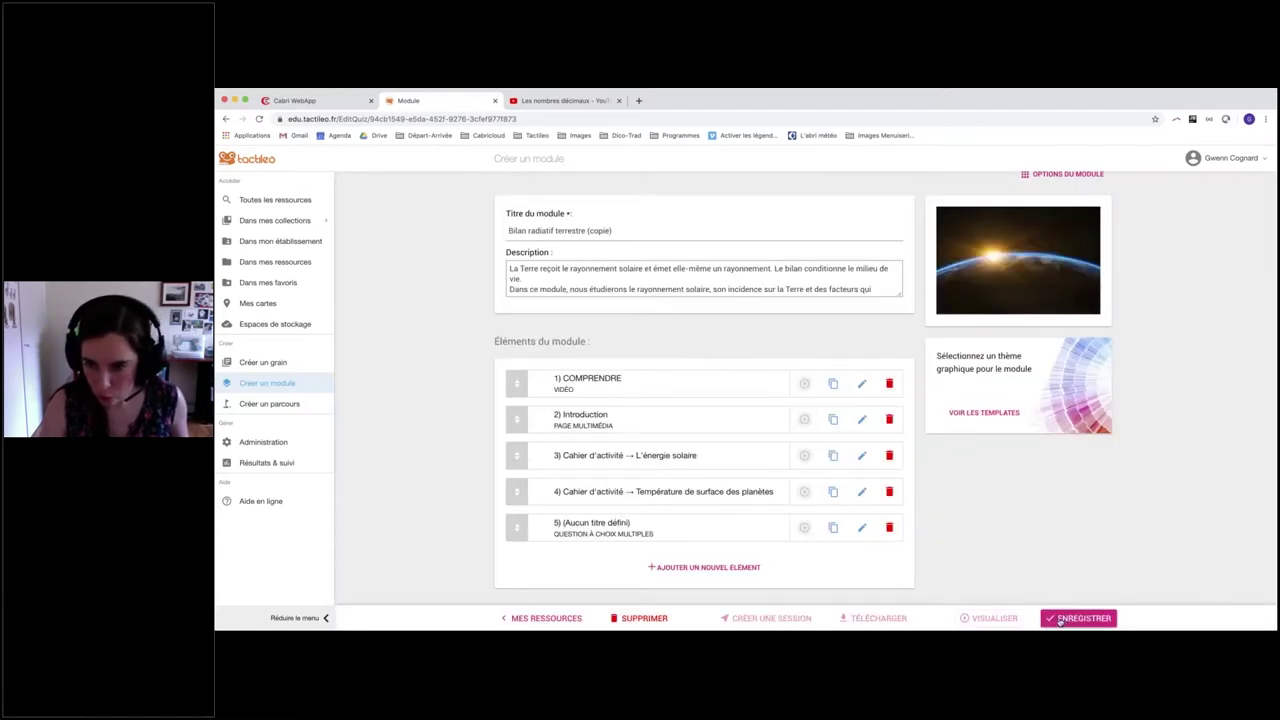
pyautogui.click(1060, 619)
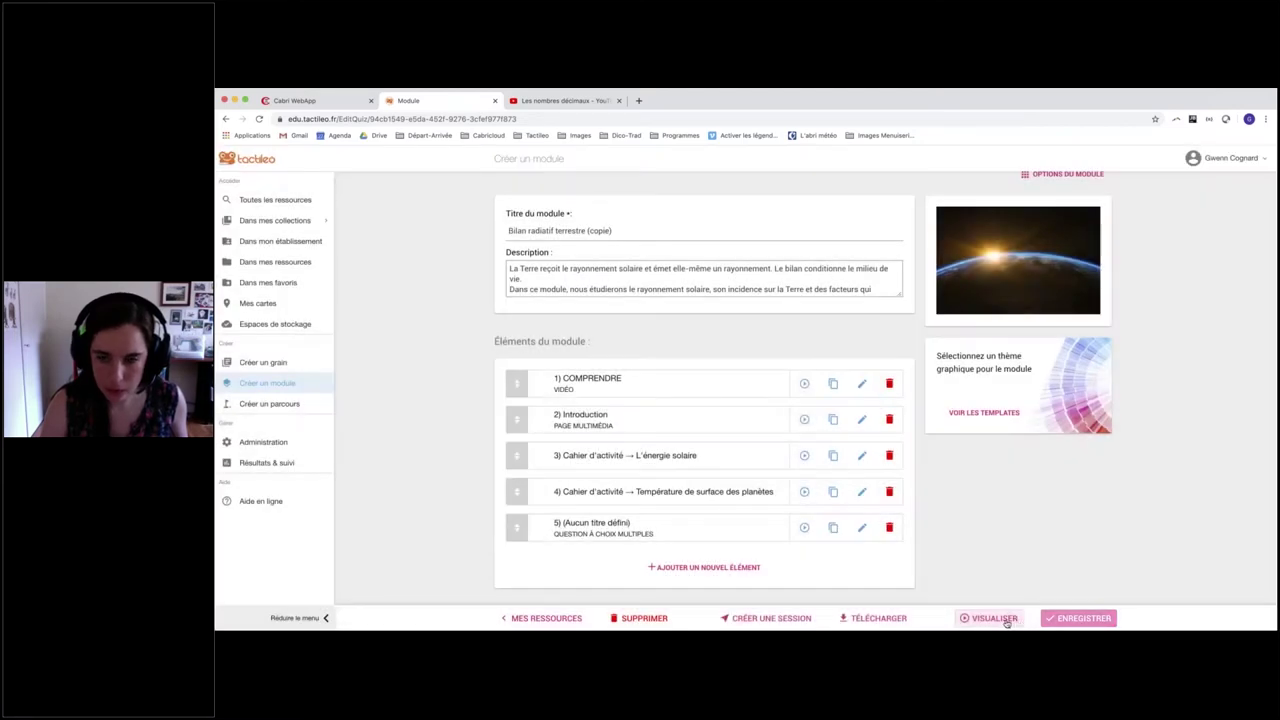
# Step: Preview the module up to the solar energy activity, advance the Sun's light wave and choose "se répartit sur une plus grande surface"
pyautogui.click(993, 618)
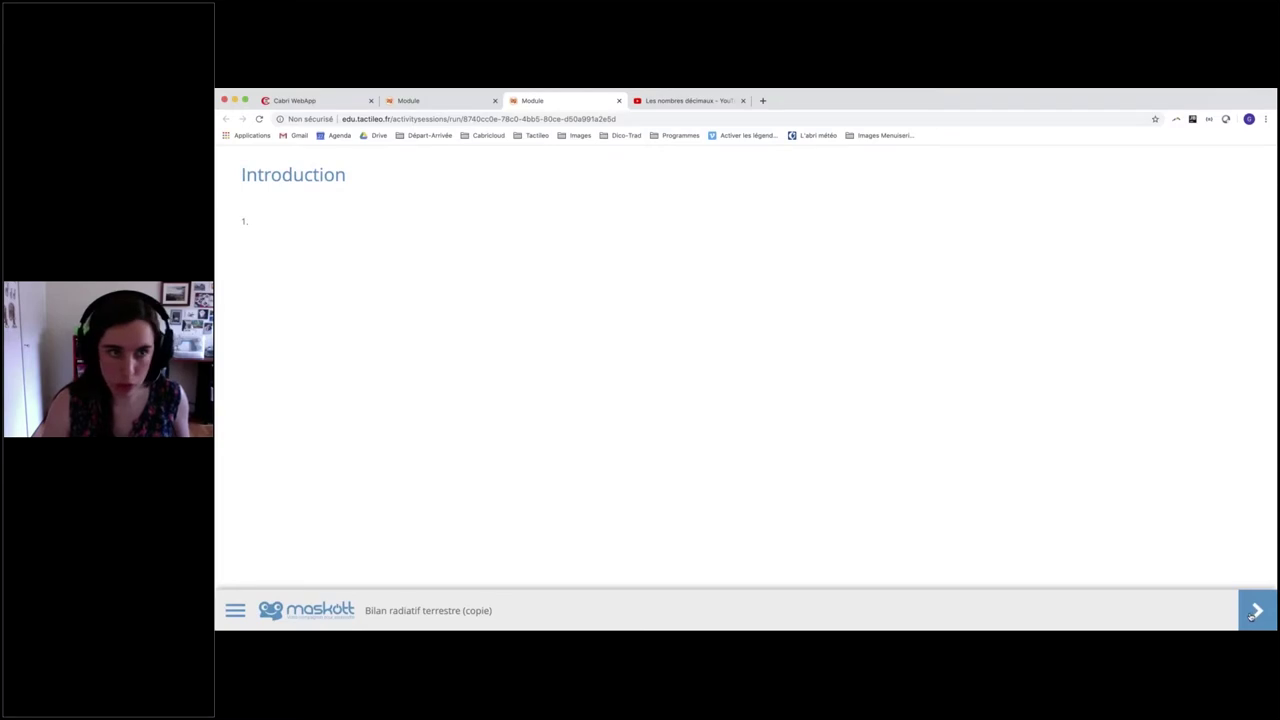
pyautogui.click(1255, 612)
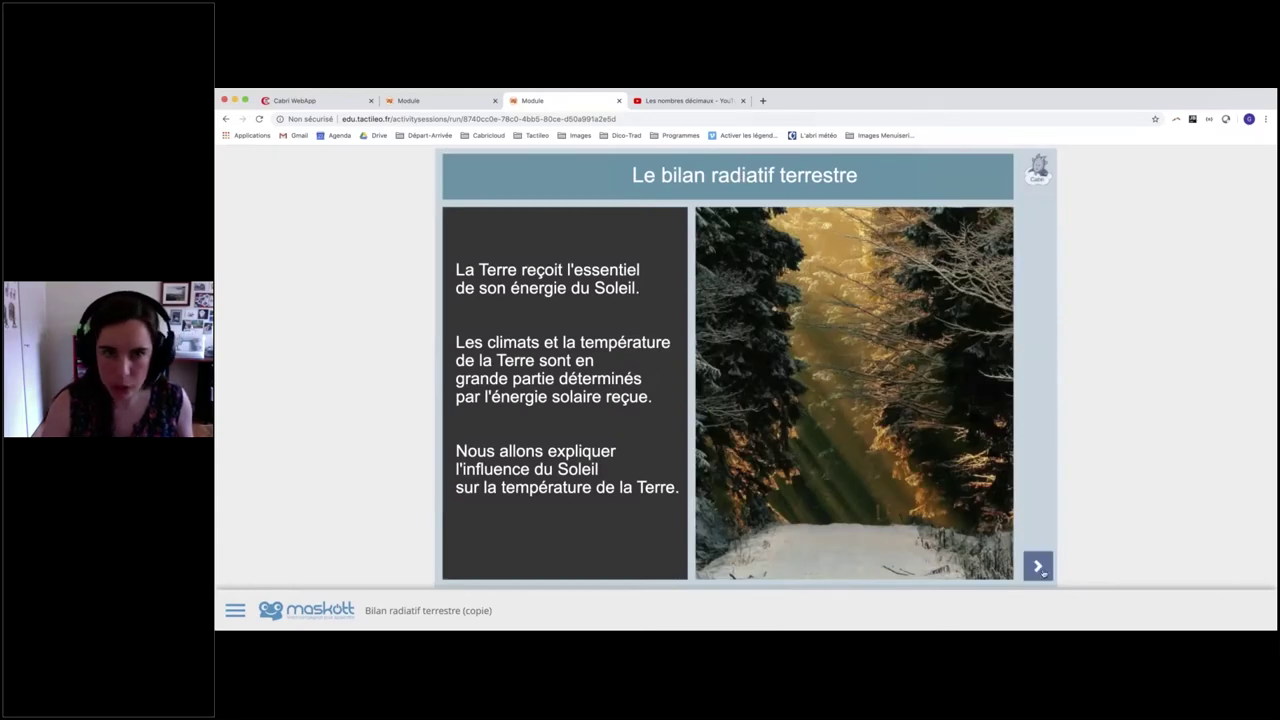
pyautogui.click(1039, 567)
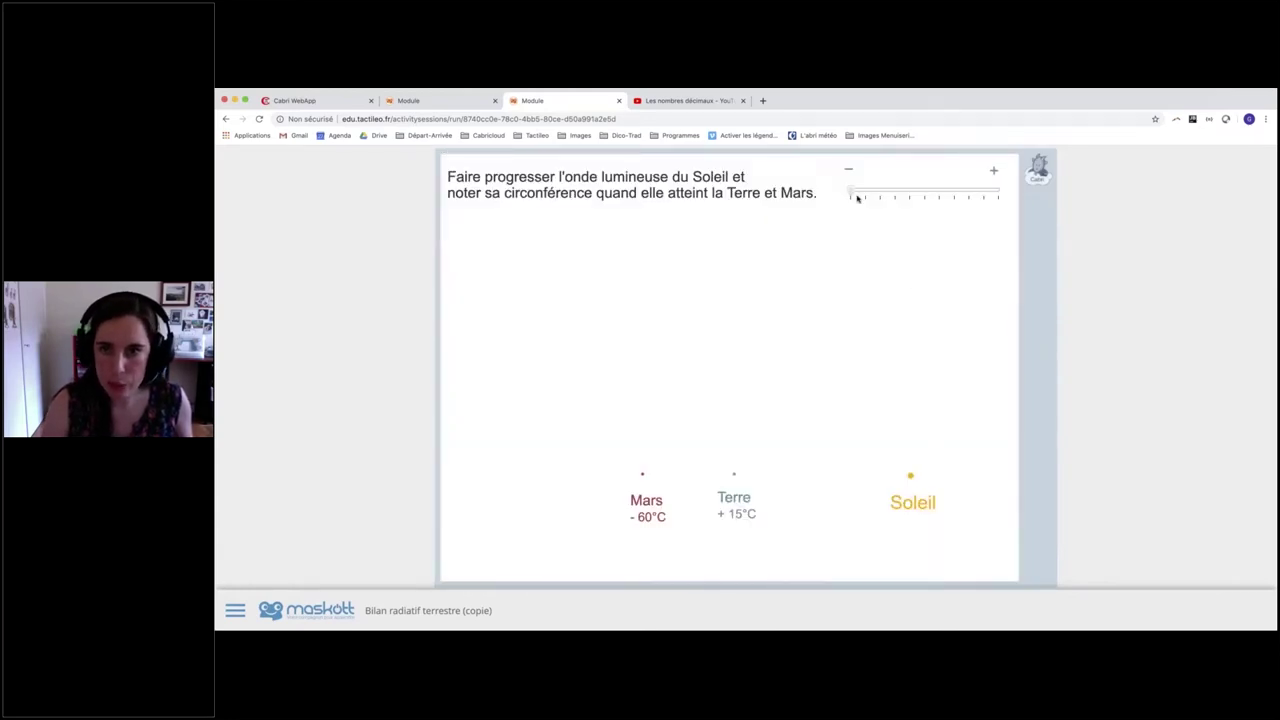
pyautogui.moveTo(853, 192); pyautogui.dragTo(908, 191)
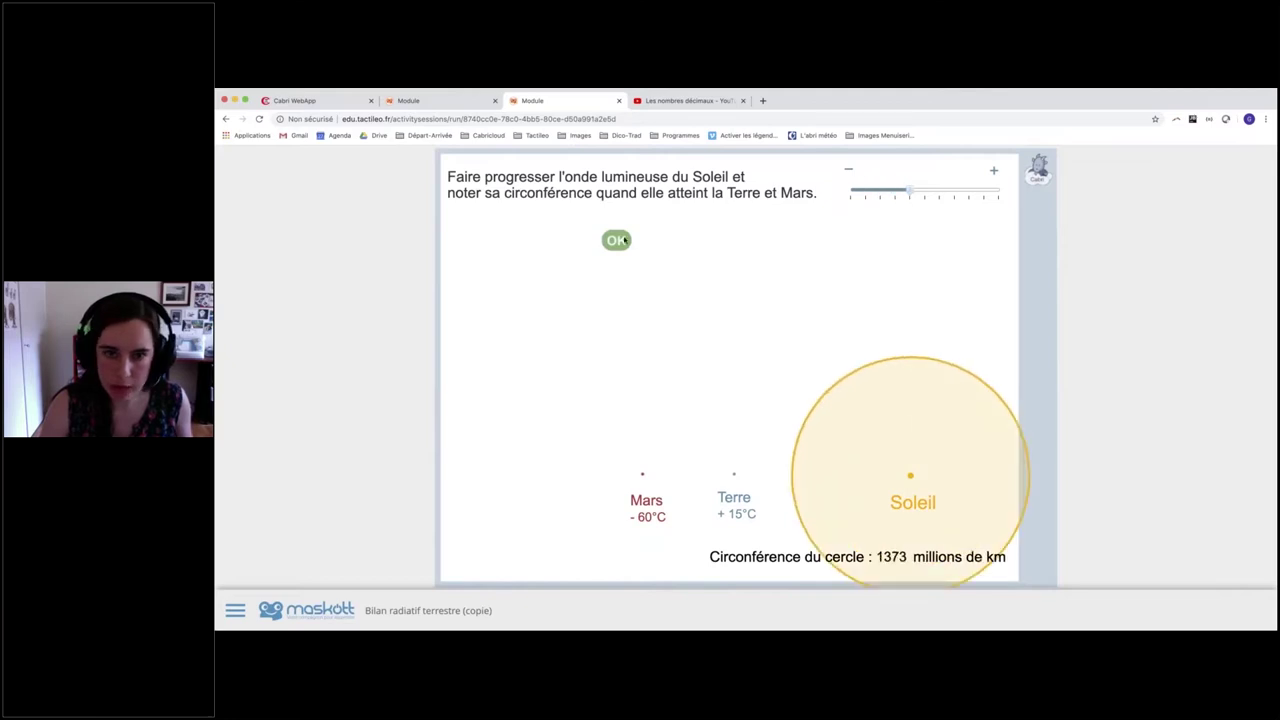
pyautogui.click(616, 241)
pyautogui.click(466, 281)
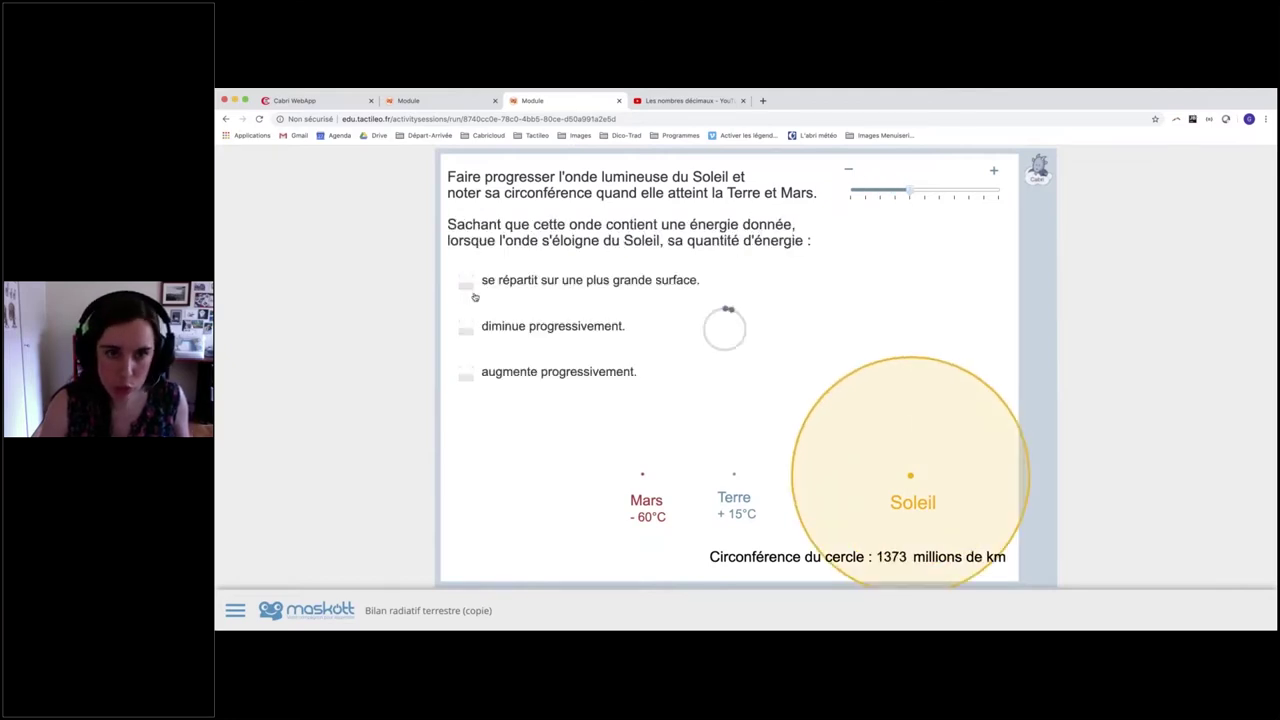
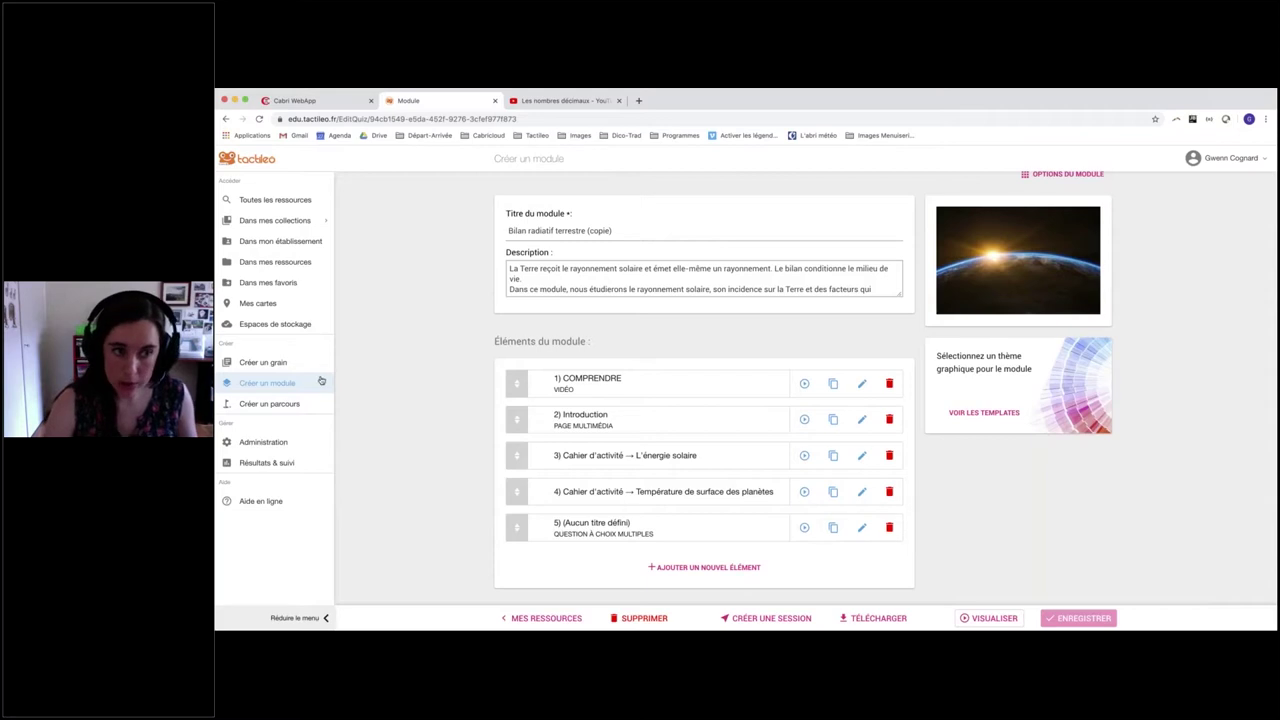
# Step: Check the copied module among the personal resources, and start a new module titled "Base 2 et base 10"
pyautogui.click(278, 266)
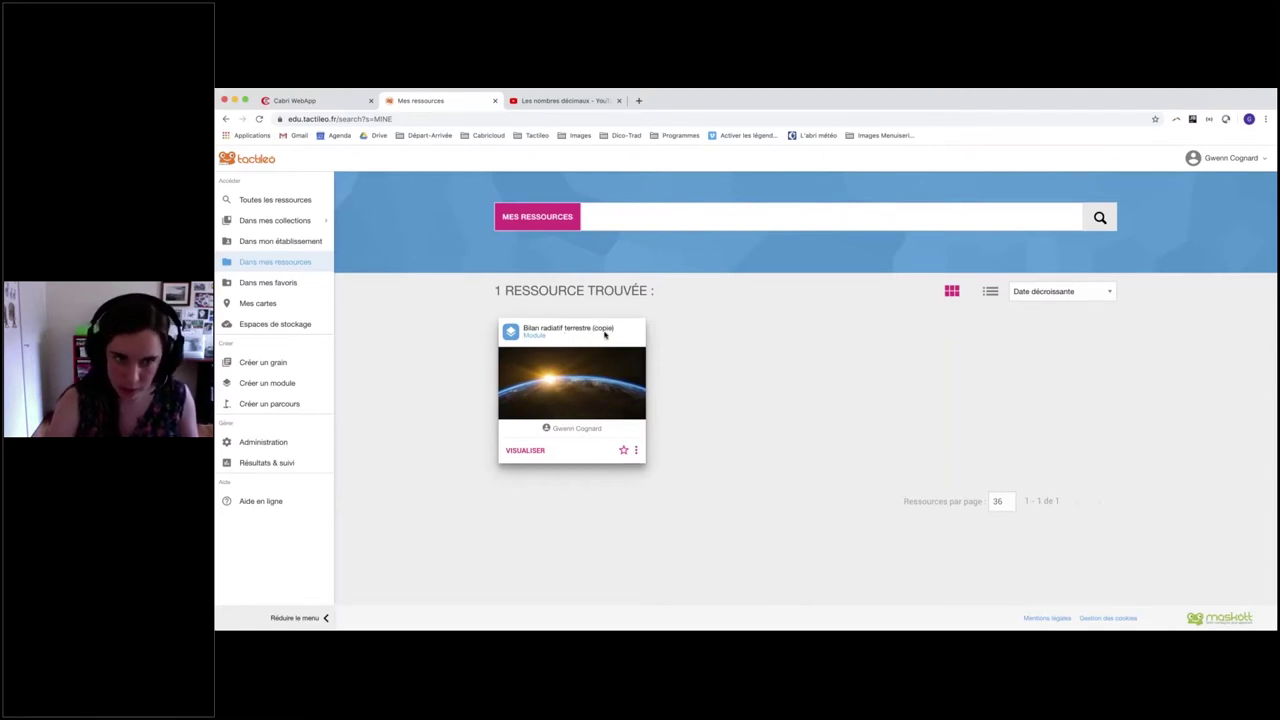
pyautogui.click(271, 385)
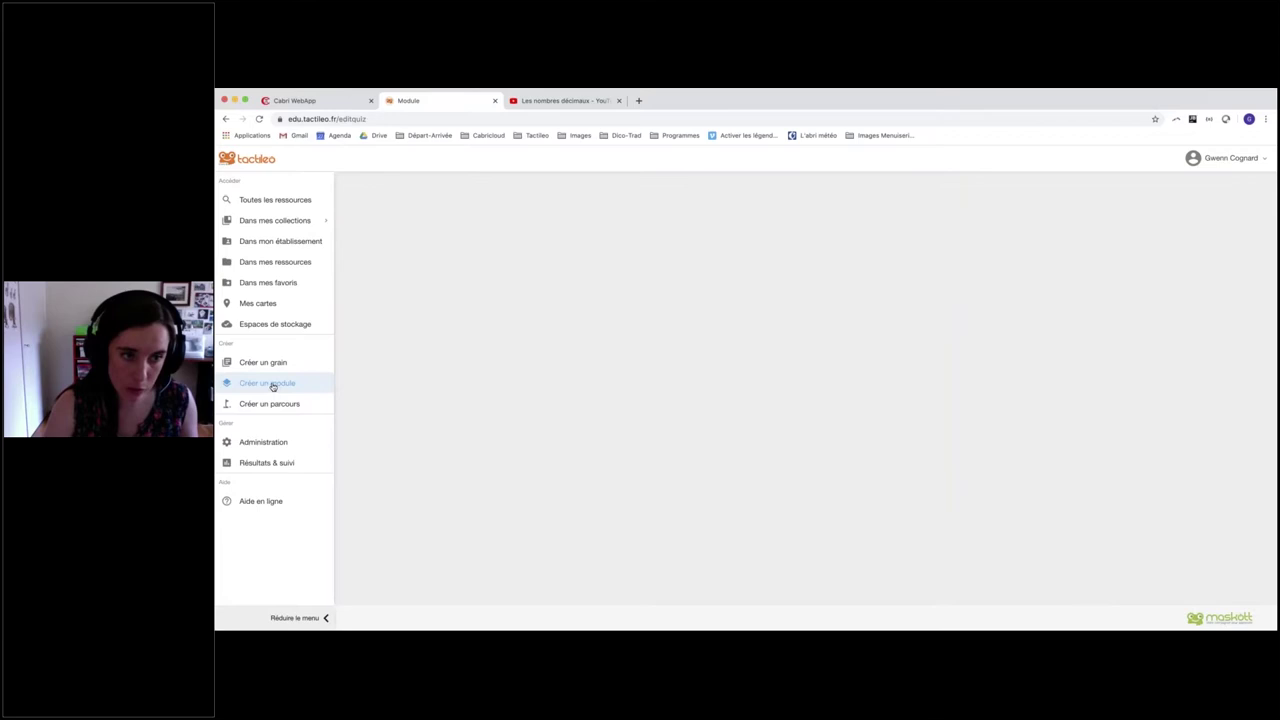
pyautogui.click(566, 244)
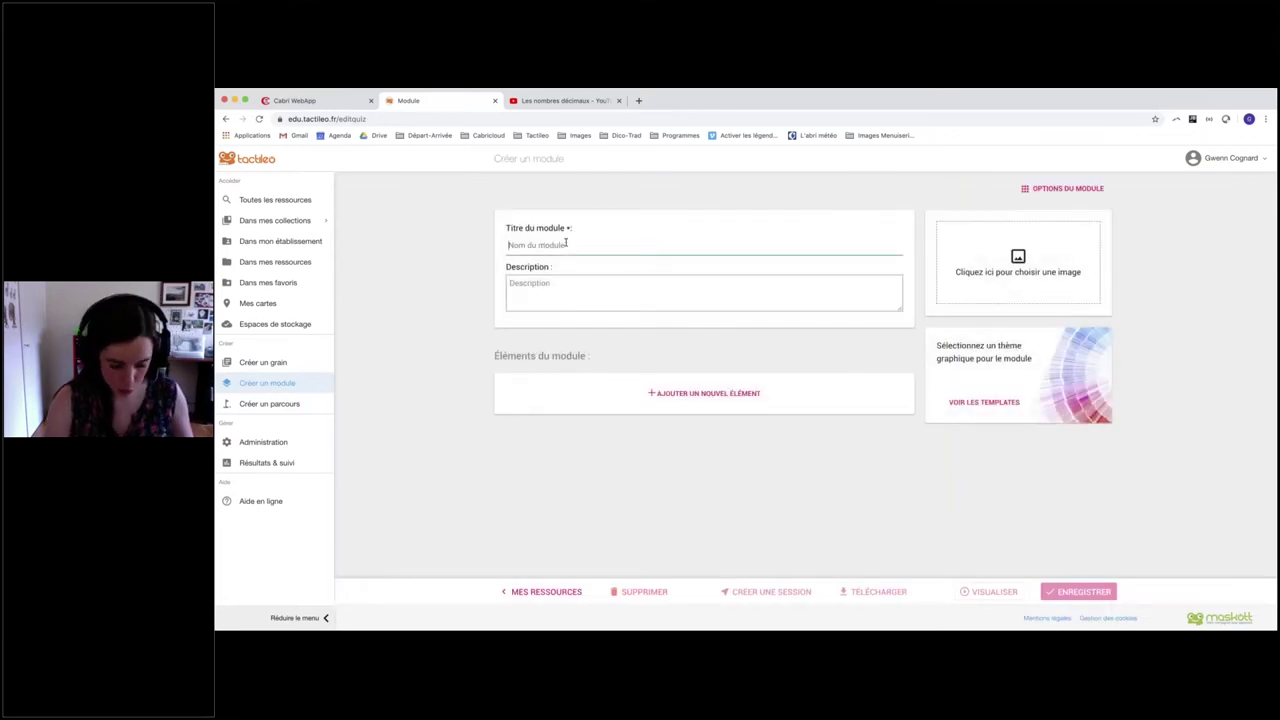
pyautogui.write('Bases')
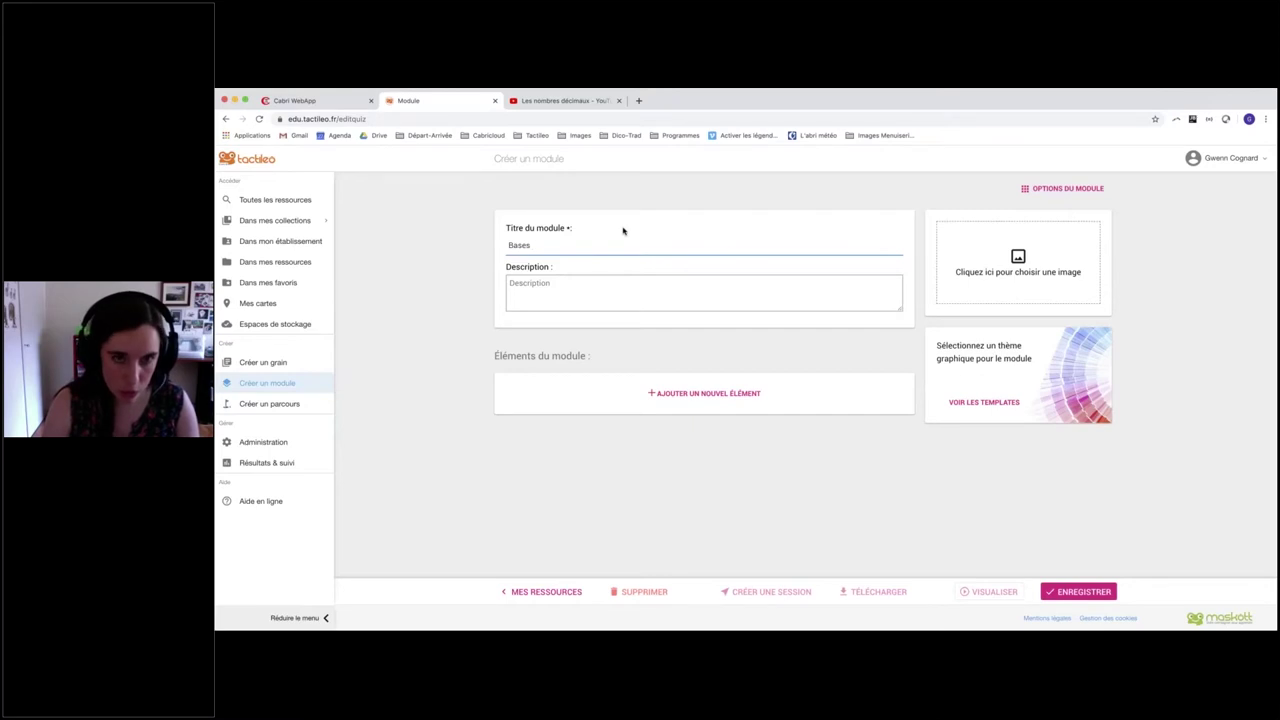
pyautogui.click(541, 277)
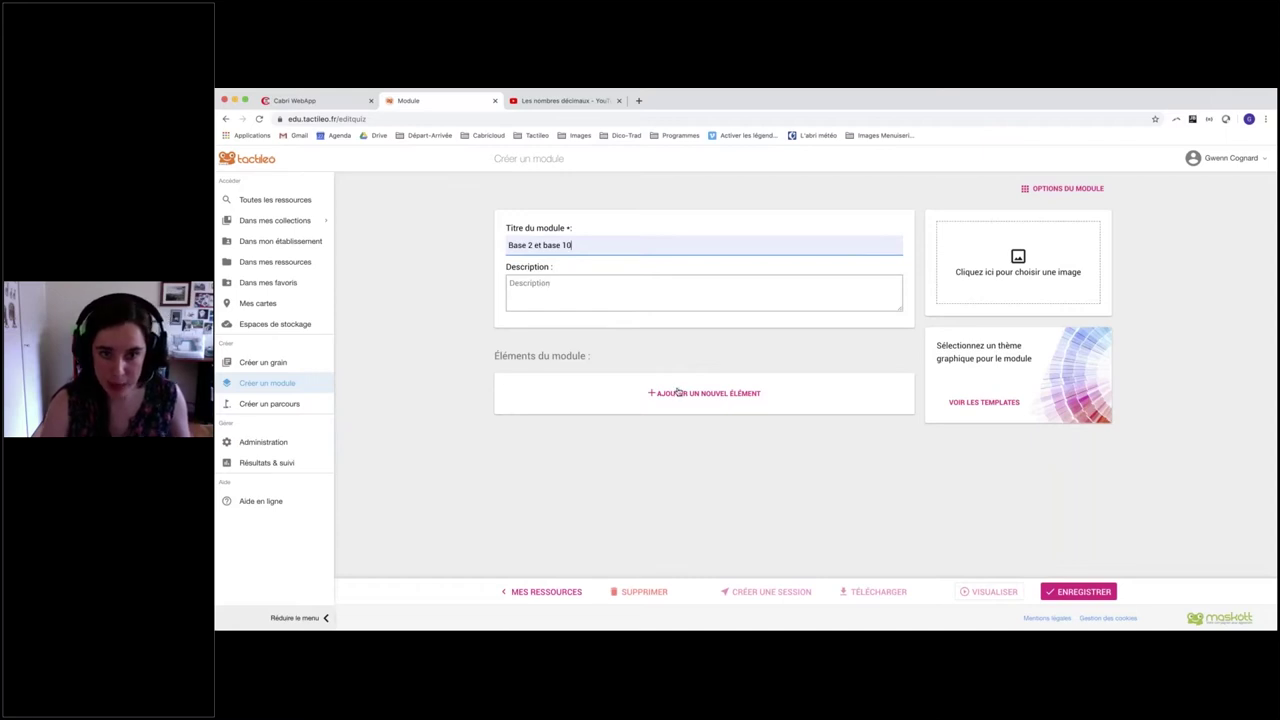
pyautogui.click(689, 443)
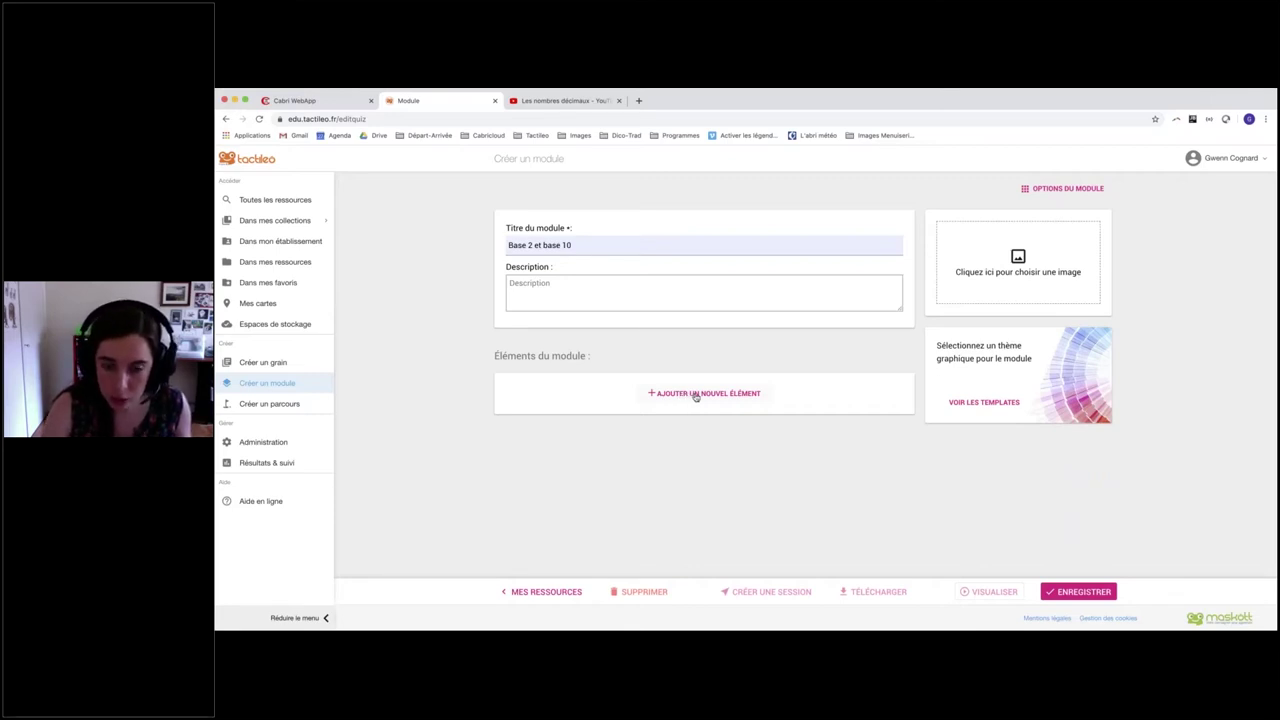
# Step: Start adding a resource element to the new module and restrict the library's granularity to Grain by excluding modules
pyautogui.click(696, 395)
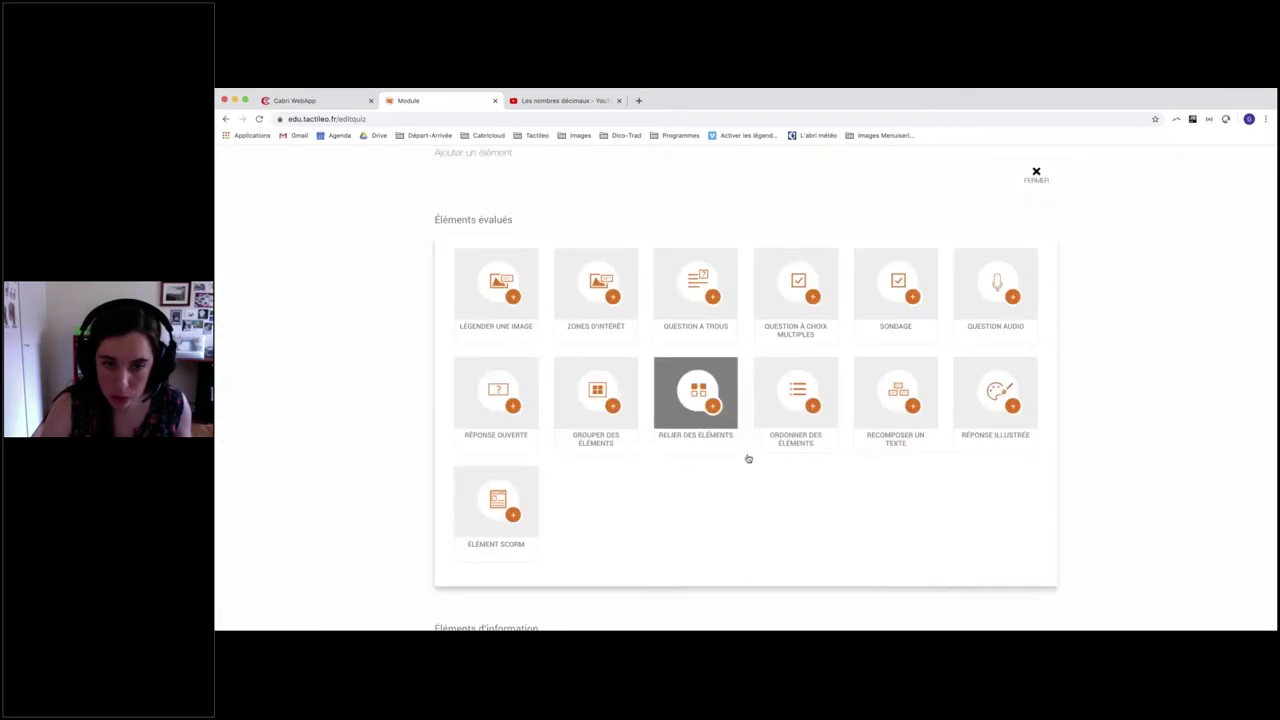
pyautogui.scroll(-3, 775, 482)
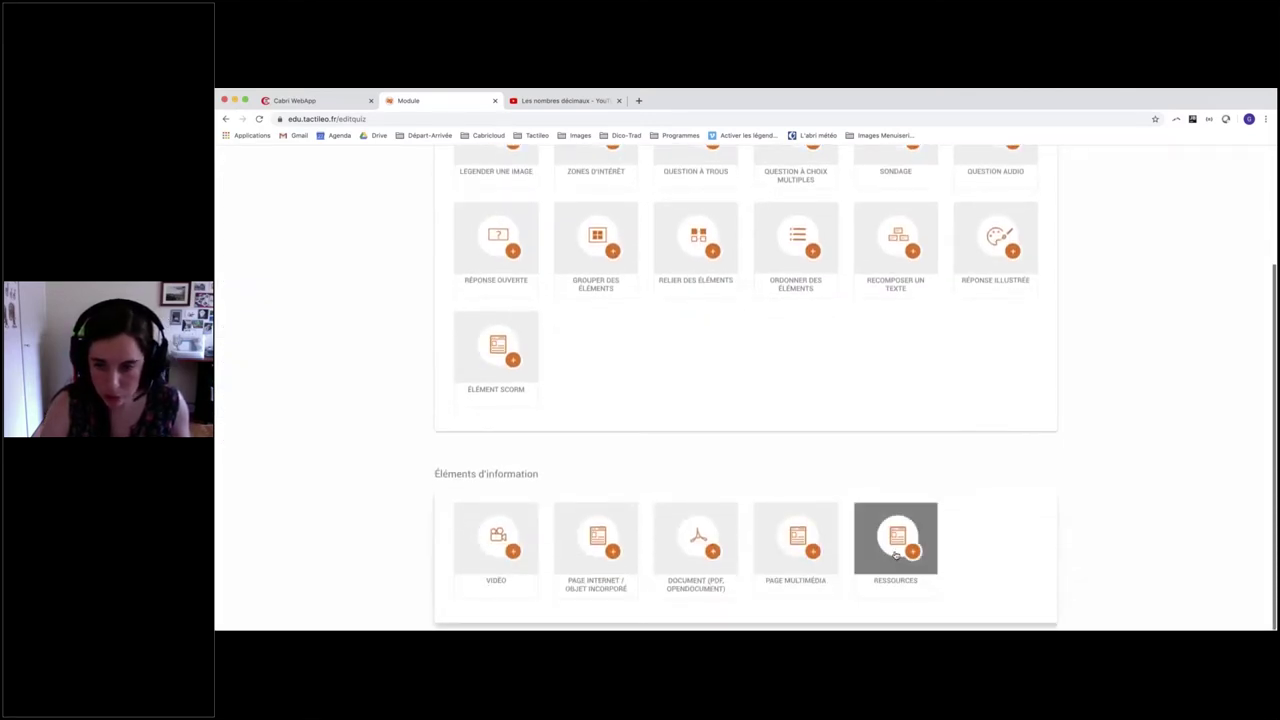
pyautogui.click(896, 556)
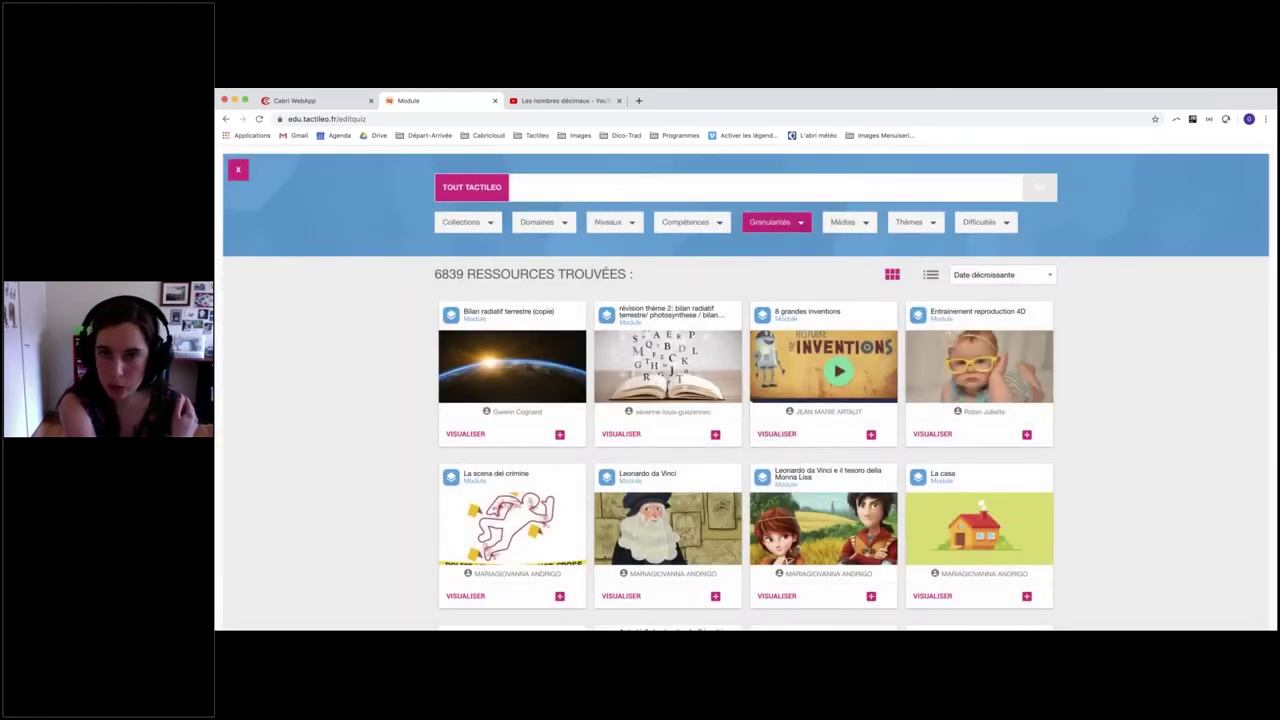
pyautogui.click(798, 226)
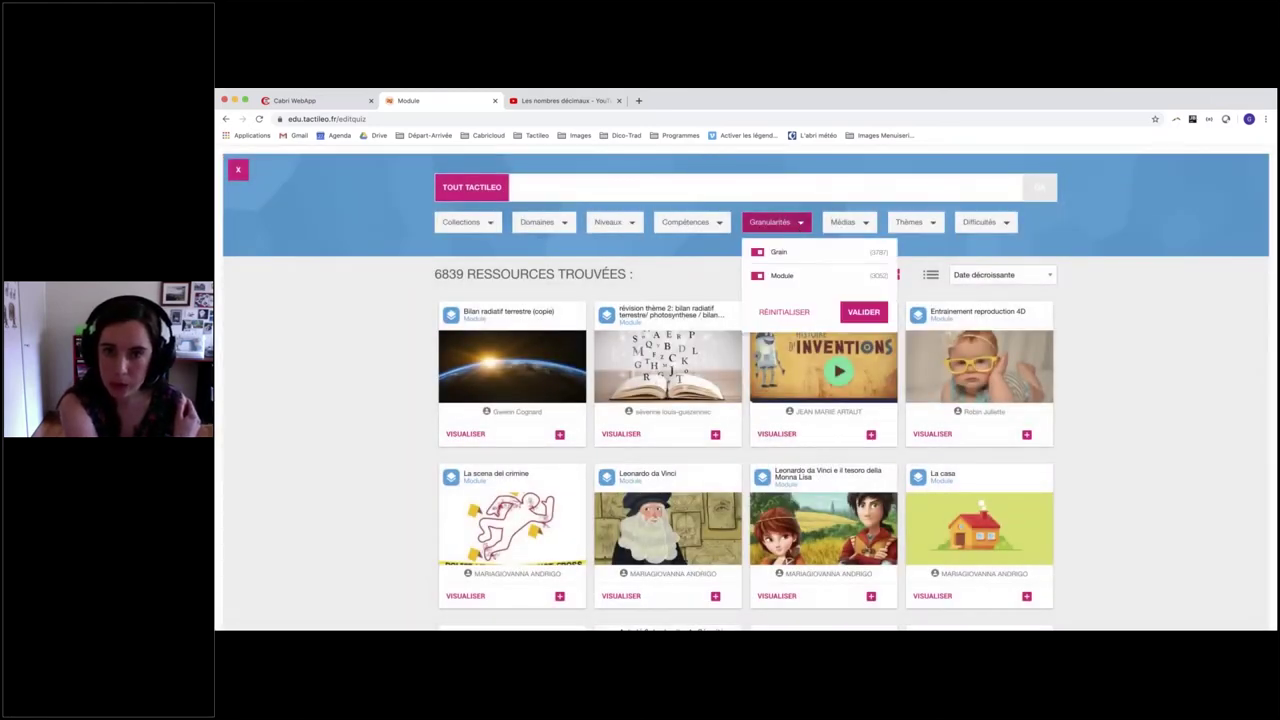
pyautogui.click(759, 278)
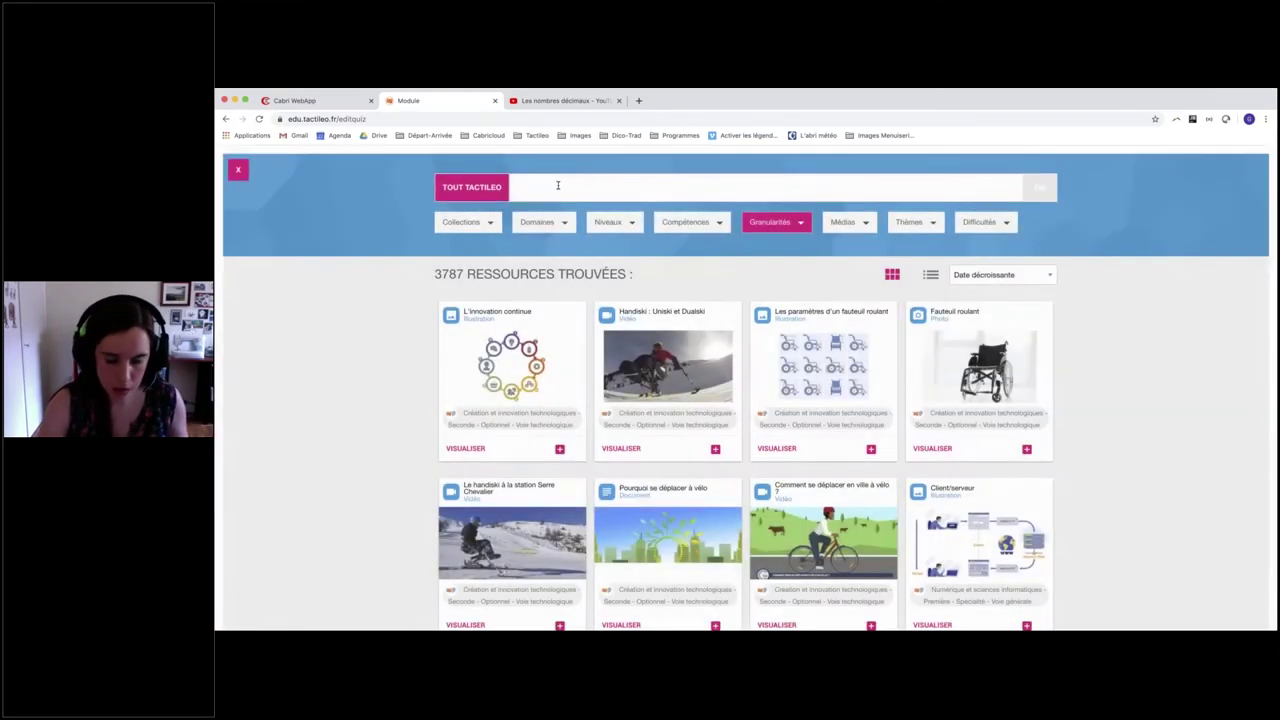
# Step: Search the library for "base", filter the media to Animation Cabri and add "Le système décimal" to the module
pyautogui.write('base')
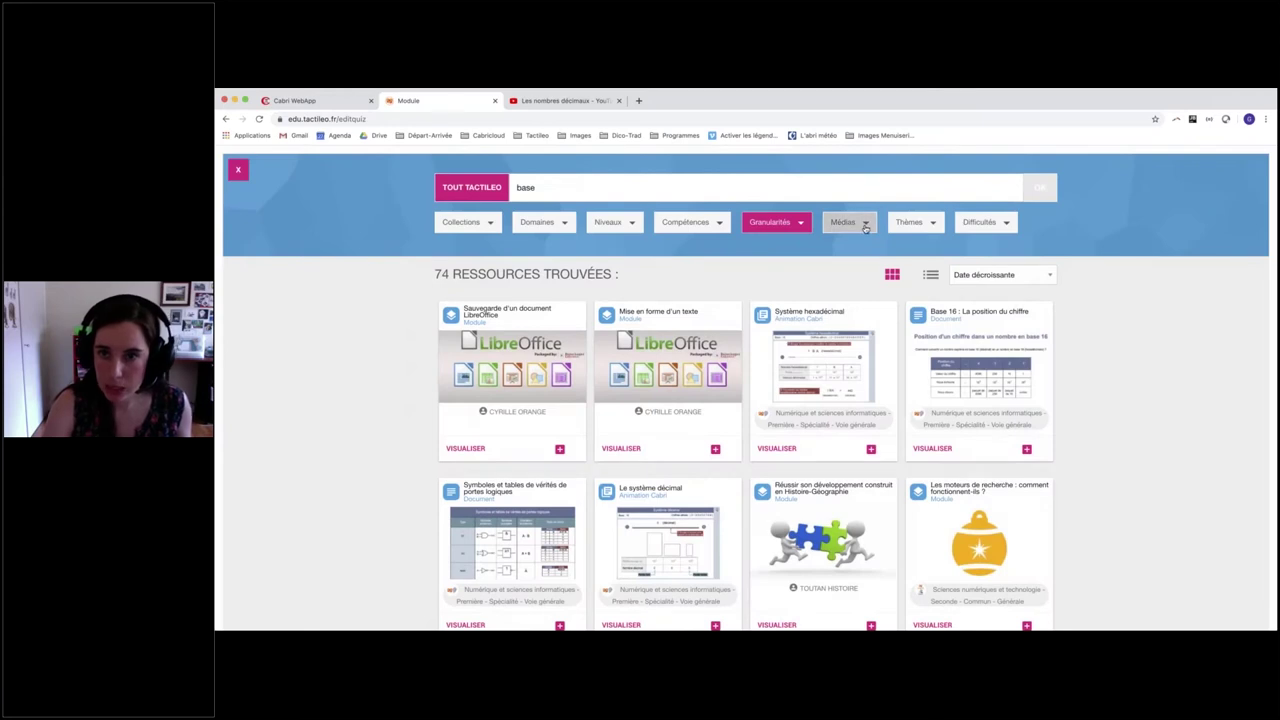
pyautogui.click(865, 227)
pyautogui.click(839, 299)
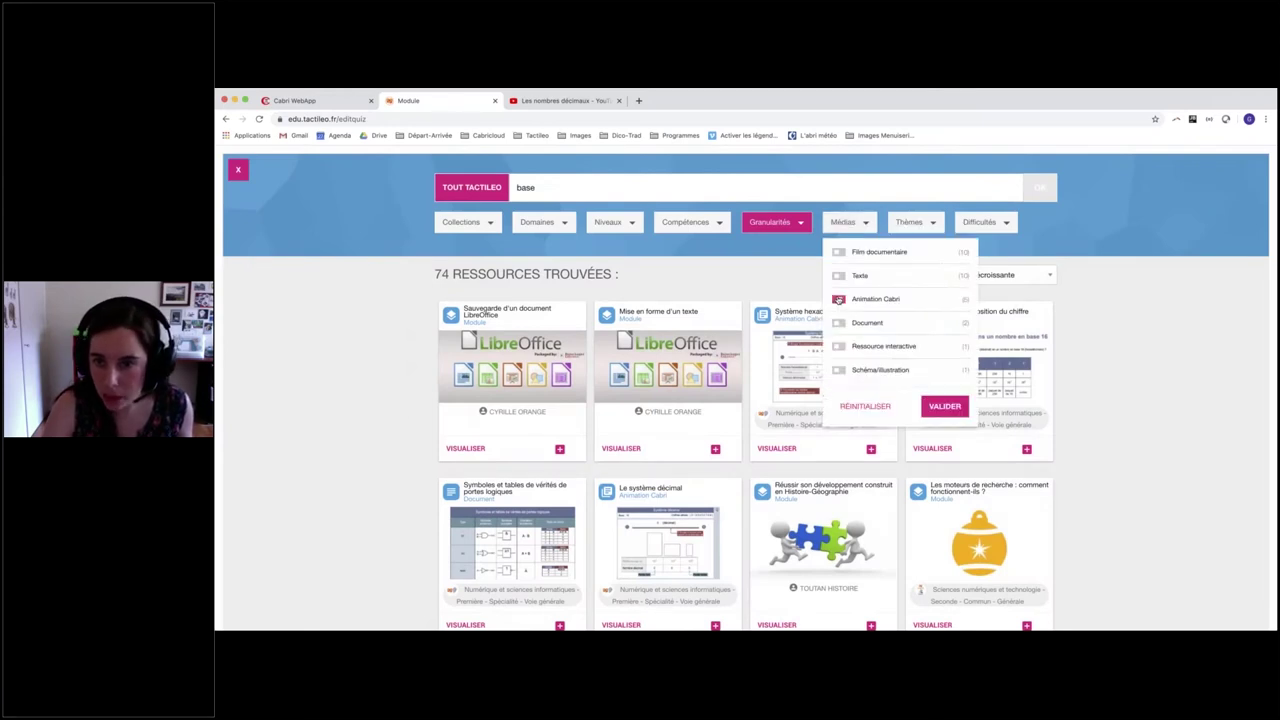
pyautogui.click(943, 408)
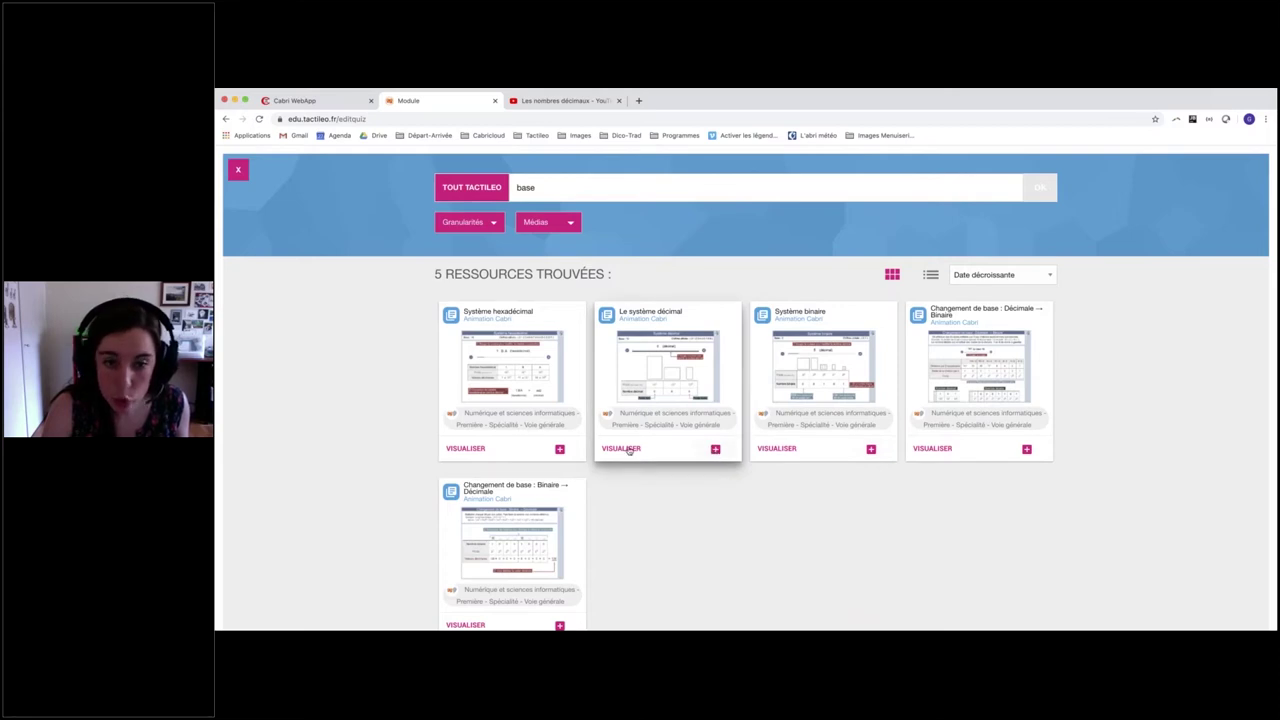
pyautogui.click(715, 450)
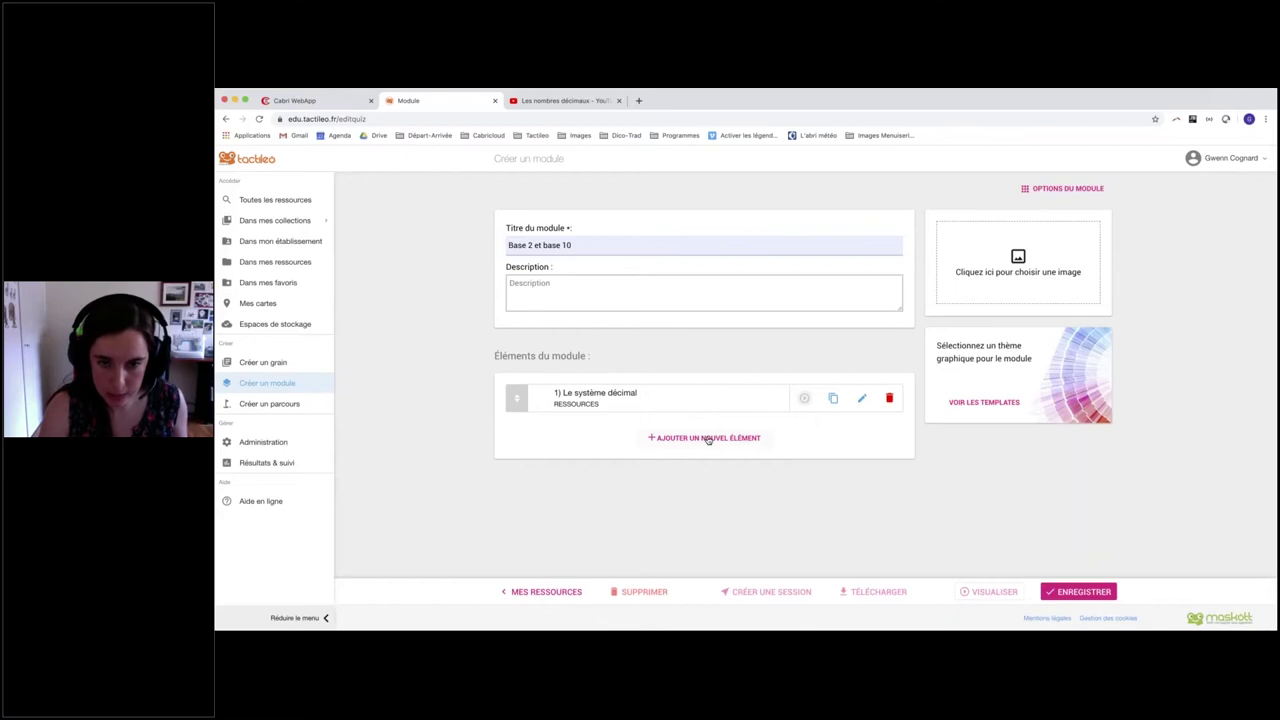
# Step: Add another resource element to the module, choosing the Cabri animation "Système binaire" from the library
pyautogui.click(707, 438)
pyautogui.scroll(-3, 911, 500)
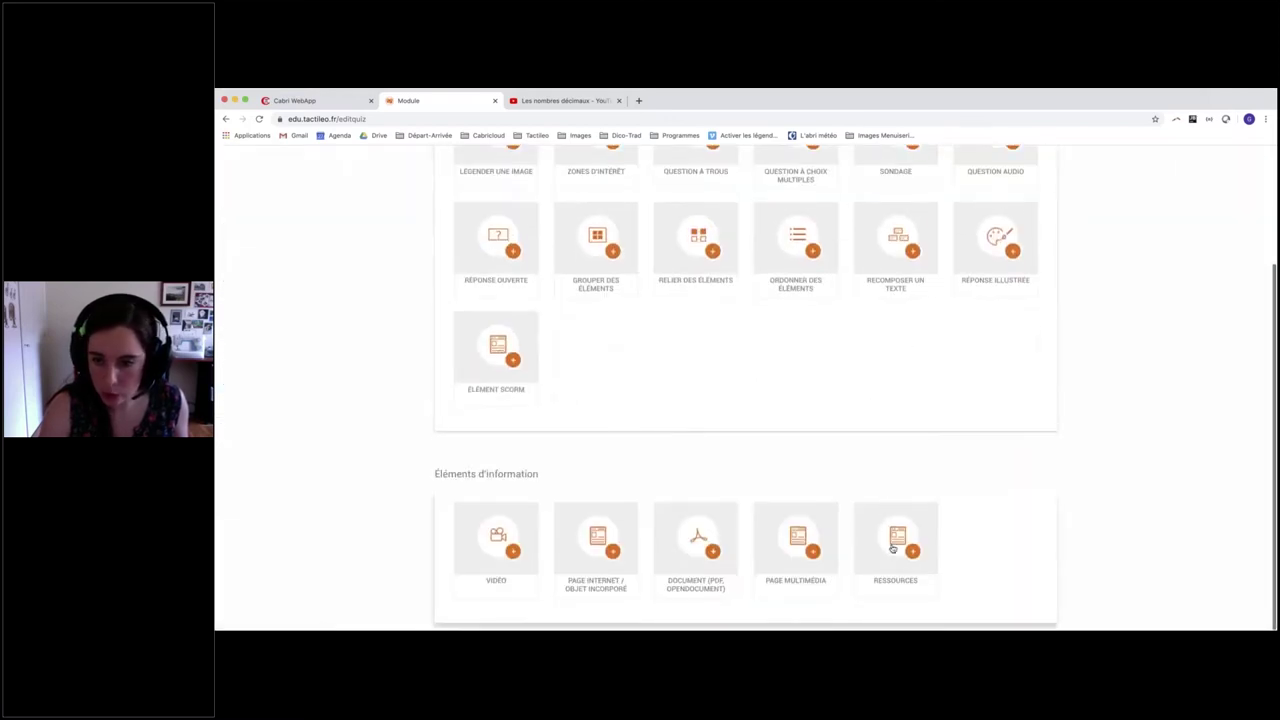
pyautogui.click(895, 545)
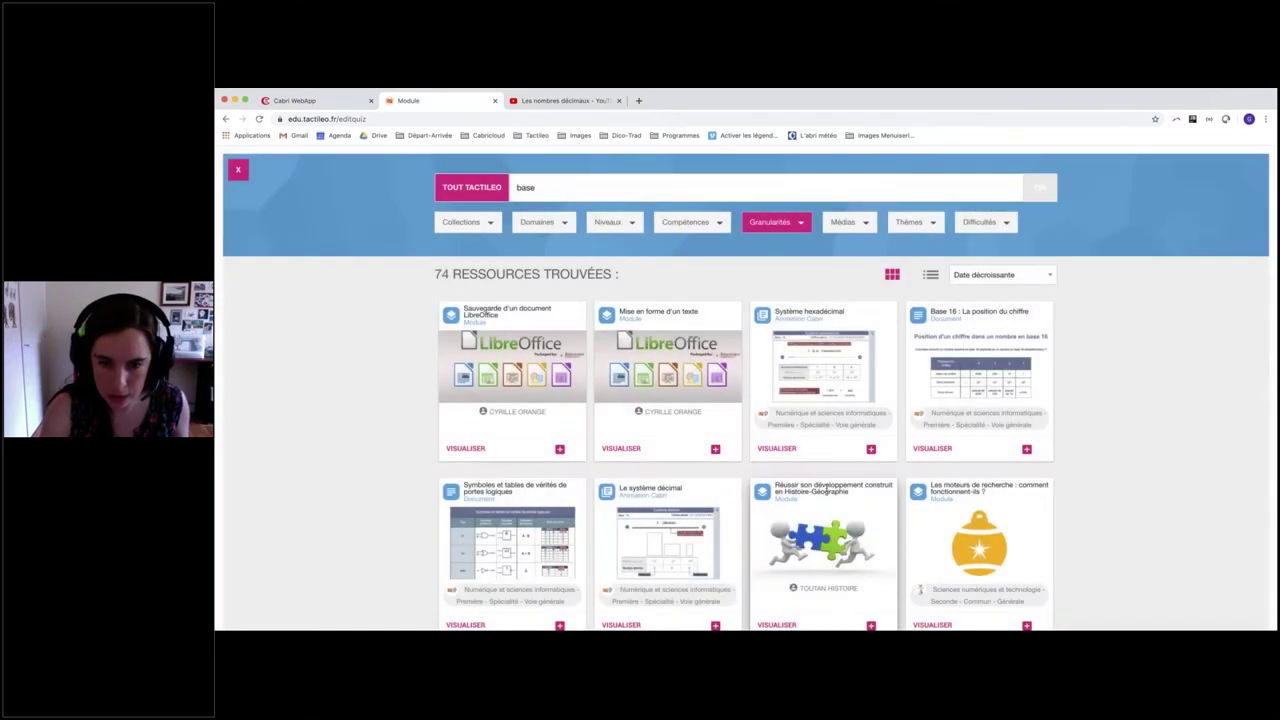
pyautogui.scroll(-5, 823, 490)
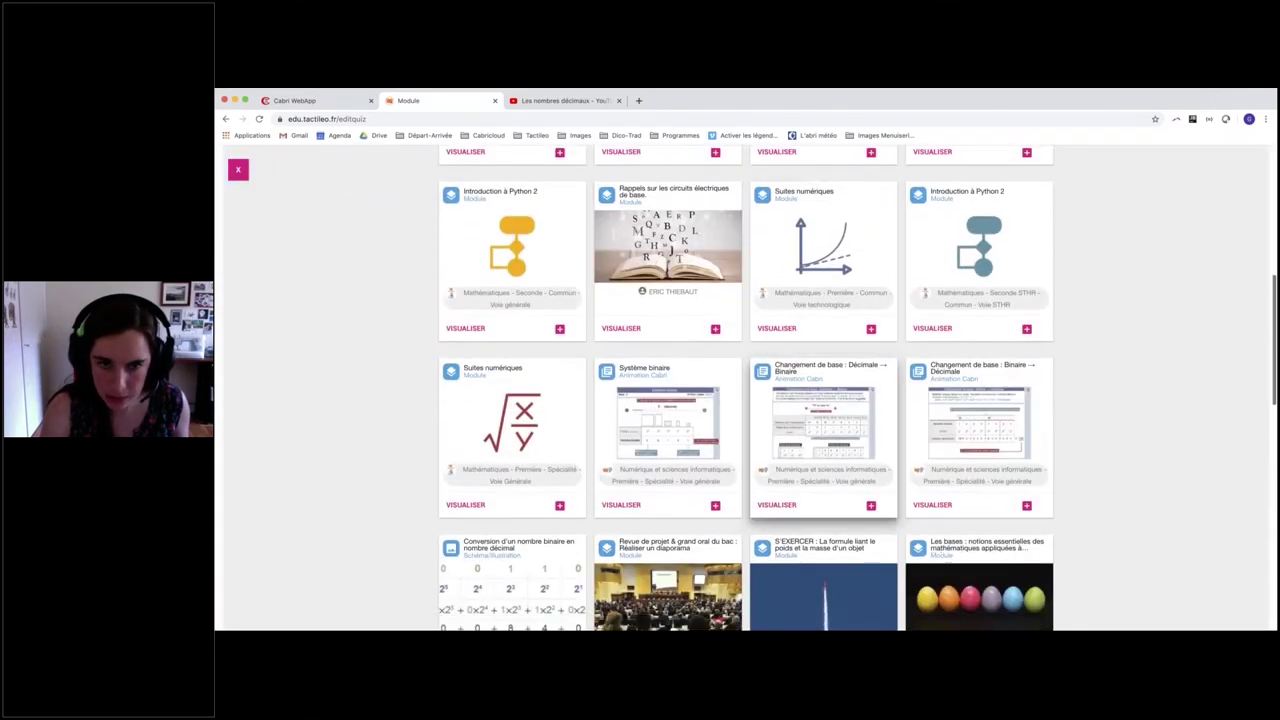
pyautogui.scroll(-1, 823, 470)
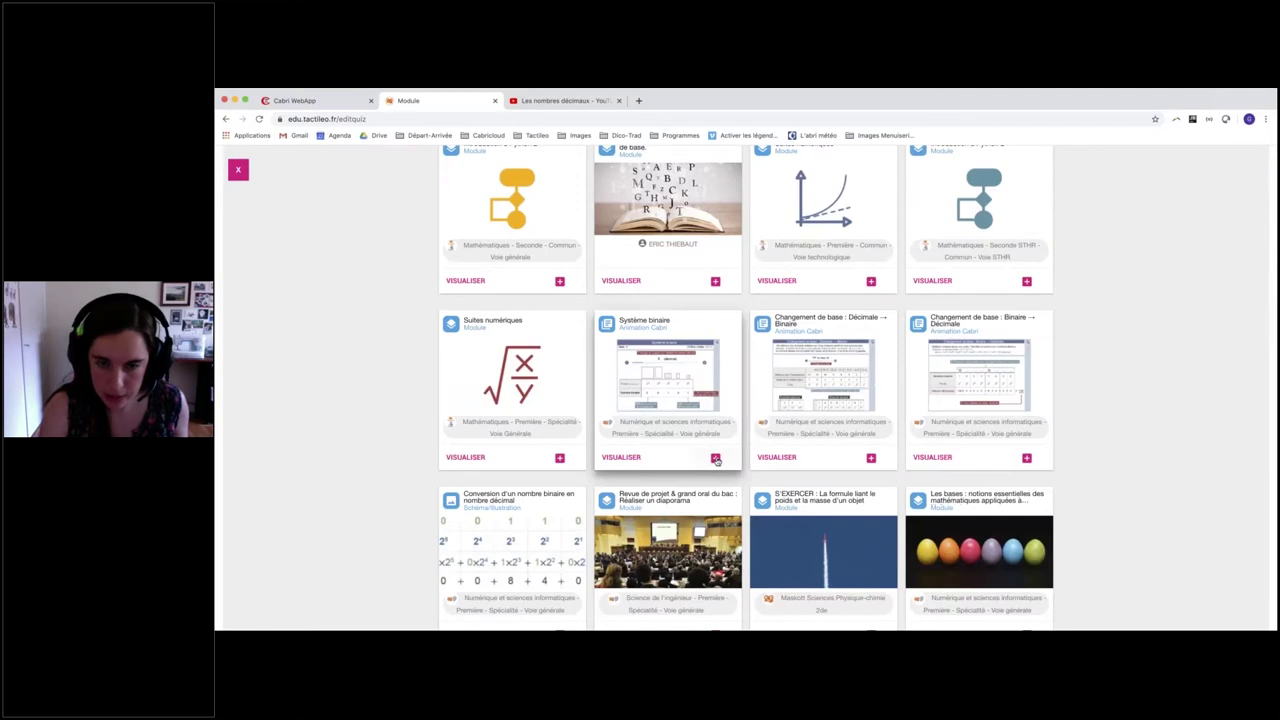
pyautogui.click(716, 459)
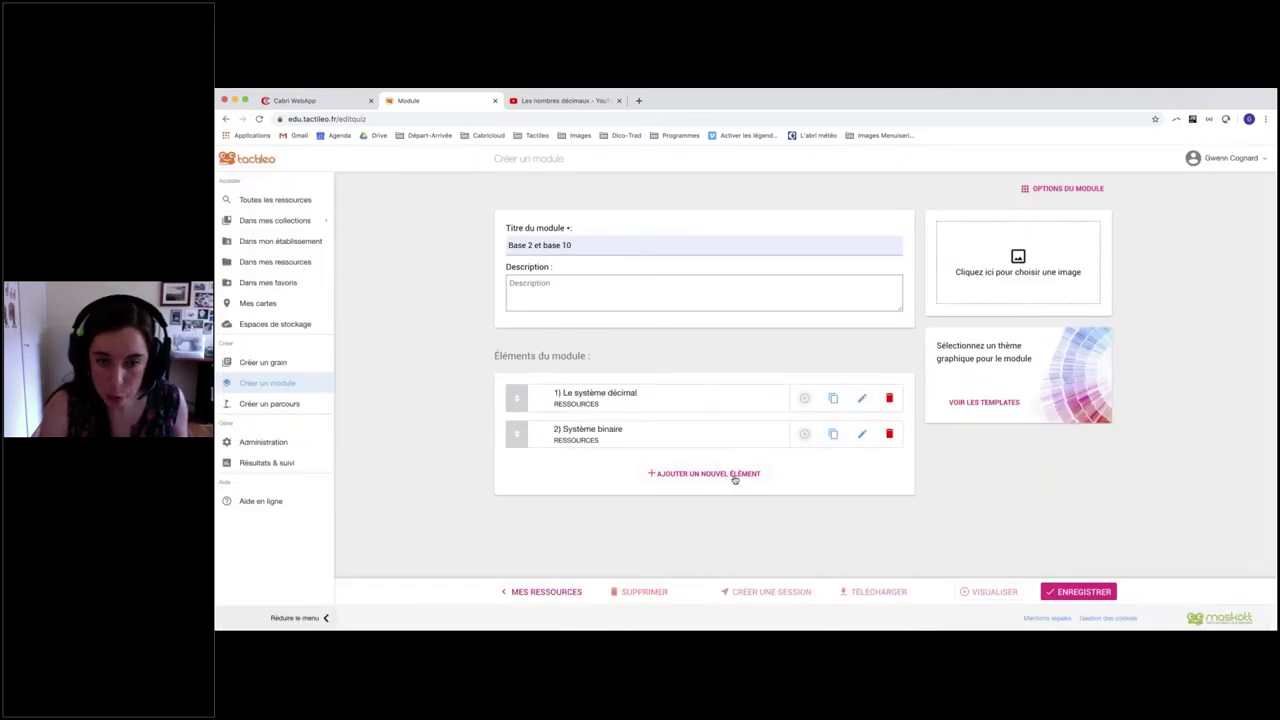
# Step: Start adding another resource element and restrict the library's granularity to Module by excluding grains
pyautogui.click(734, 474)
pyautogui.scroll(-3, 806, 503)
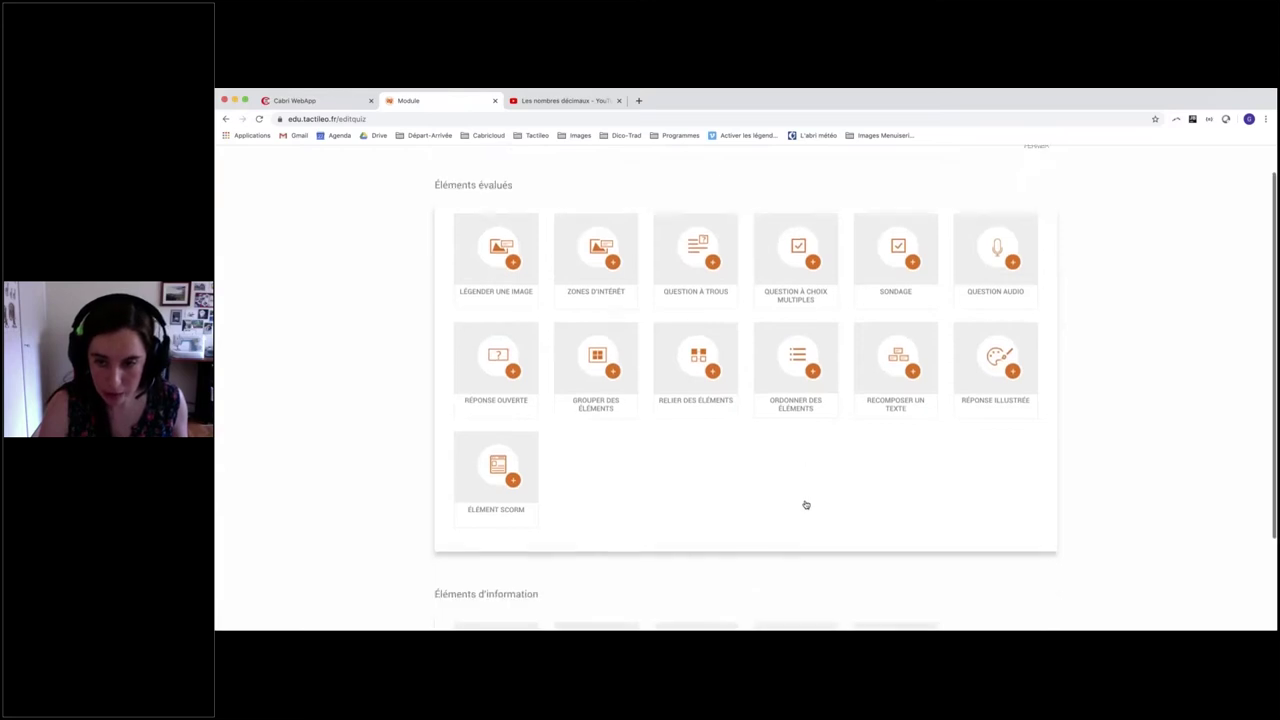
pyautogui.click(888, 543)
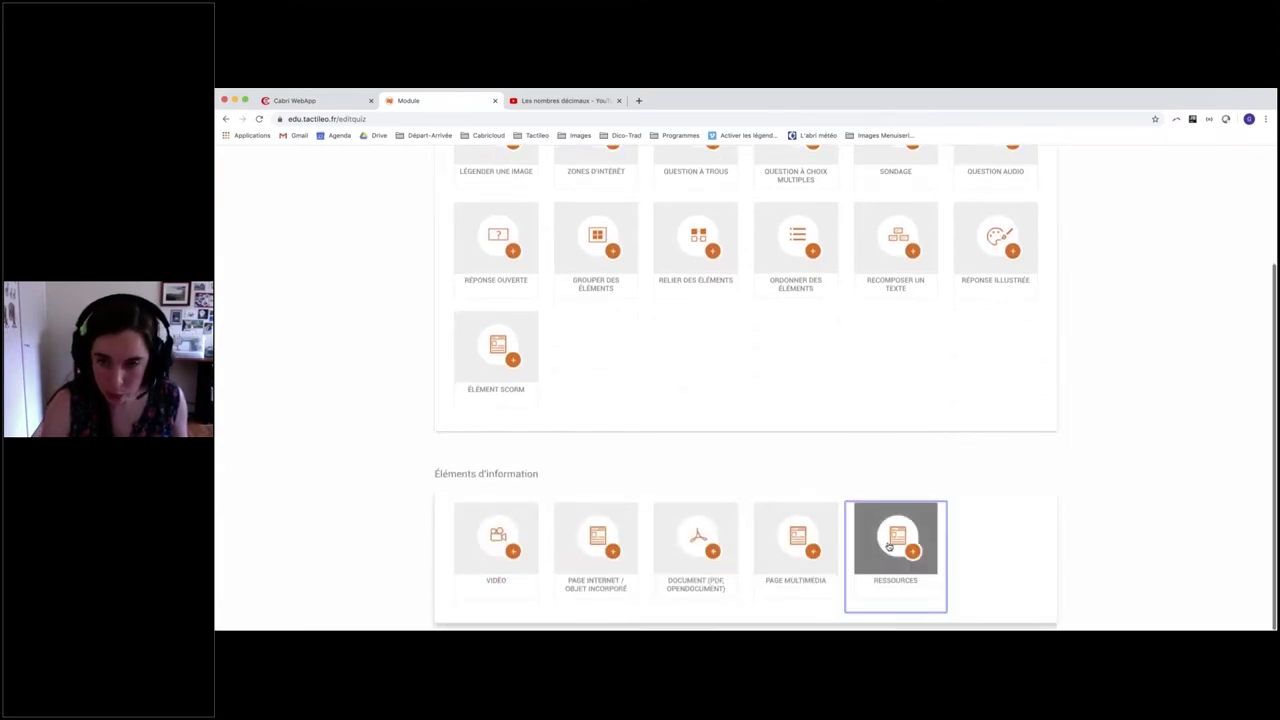
pyautogui.click(800, 222)
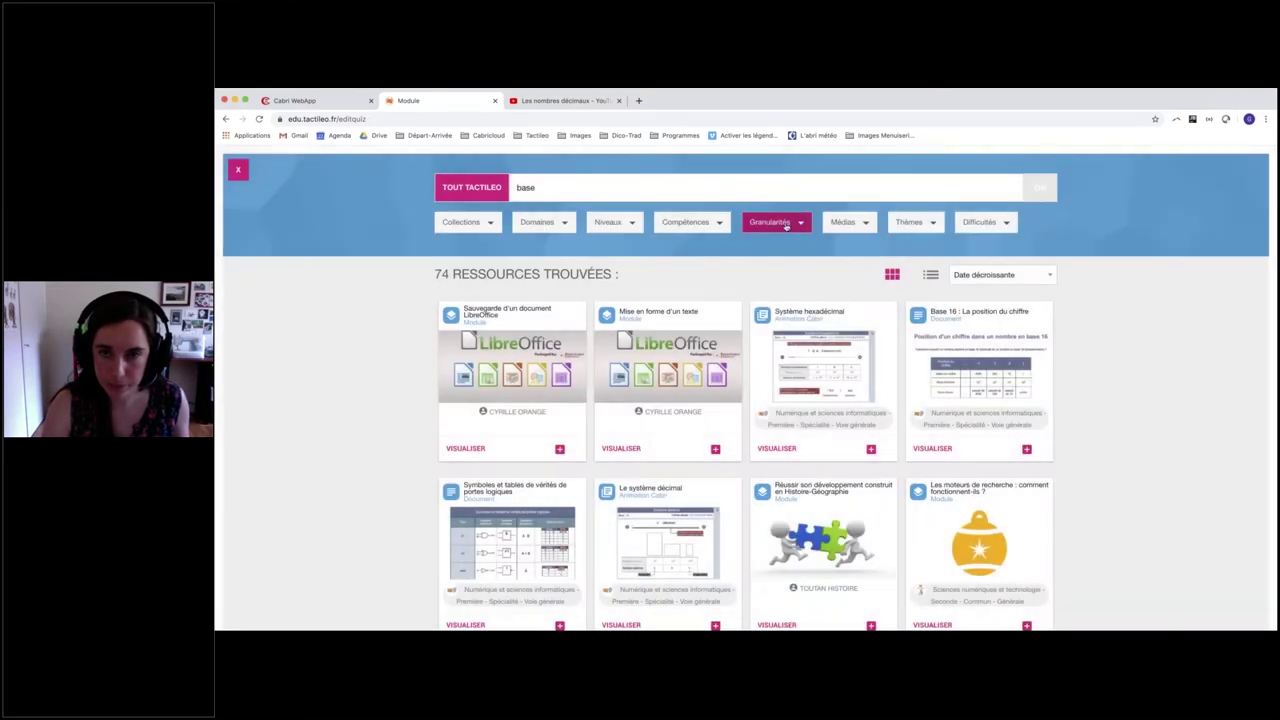
pyautogui.click(786, 224)
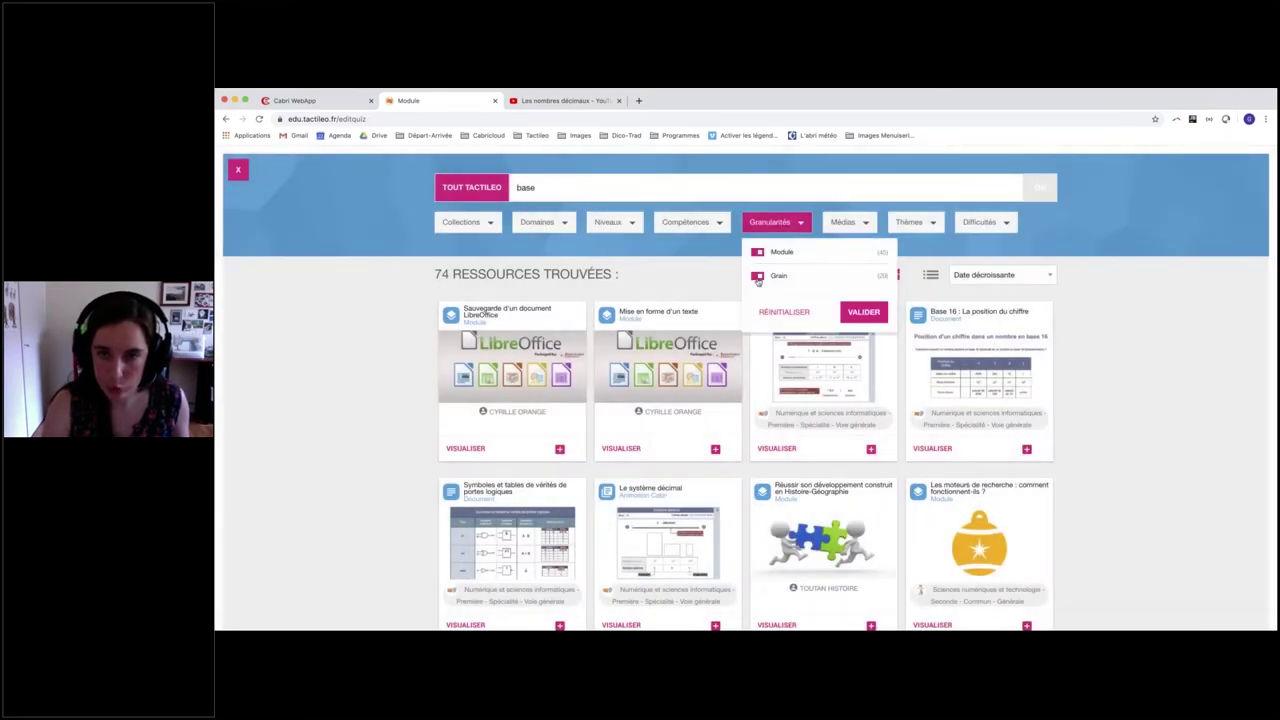
pyautogui.click(757, 278)
pyautogui.click(866, 316)
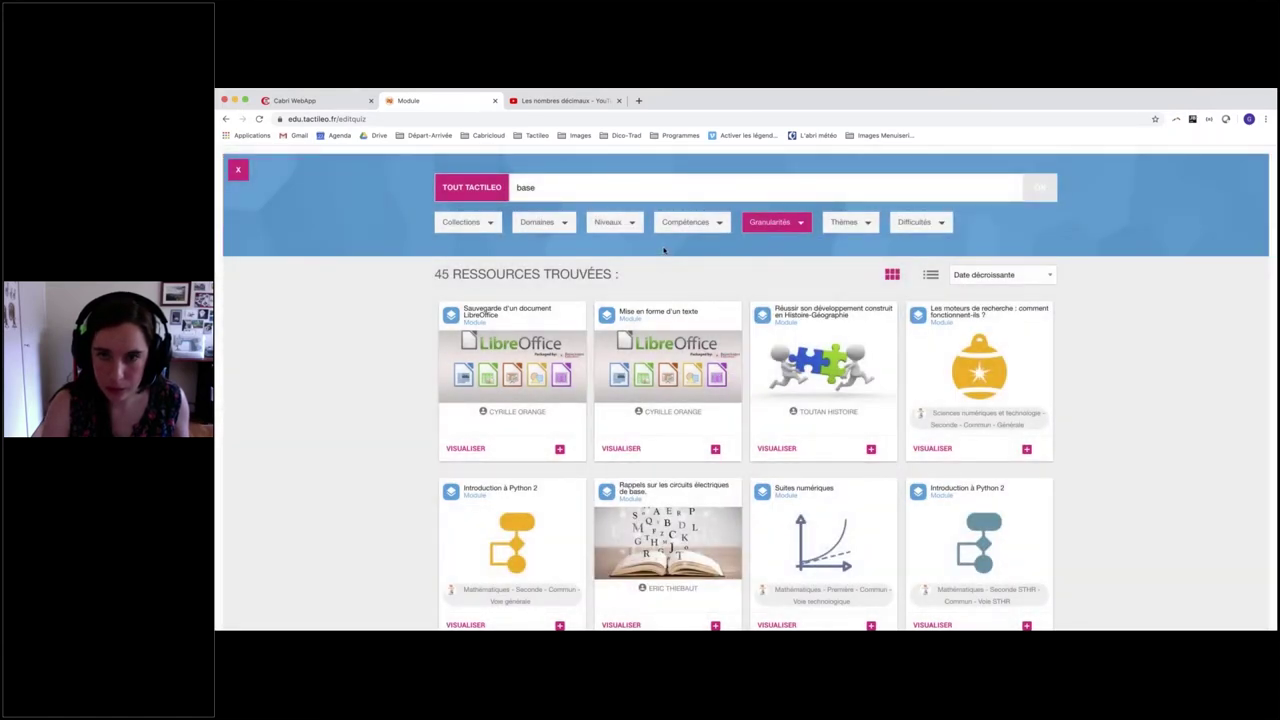
# Step: Filter the library modules to the domain "numérique et sciences informatiques"
pyautogui.click(534, 226)
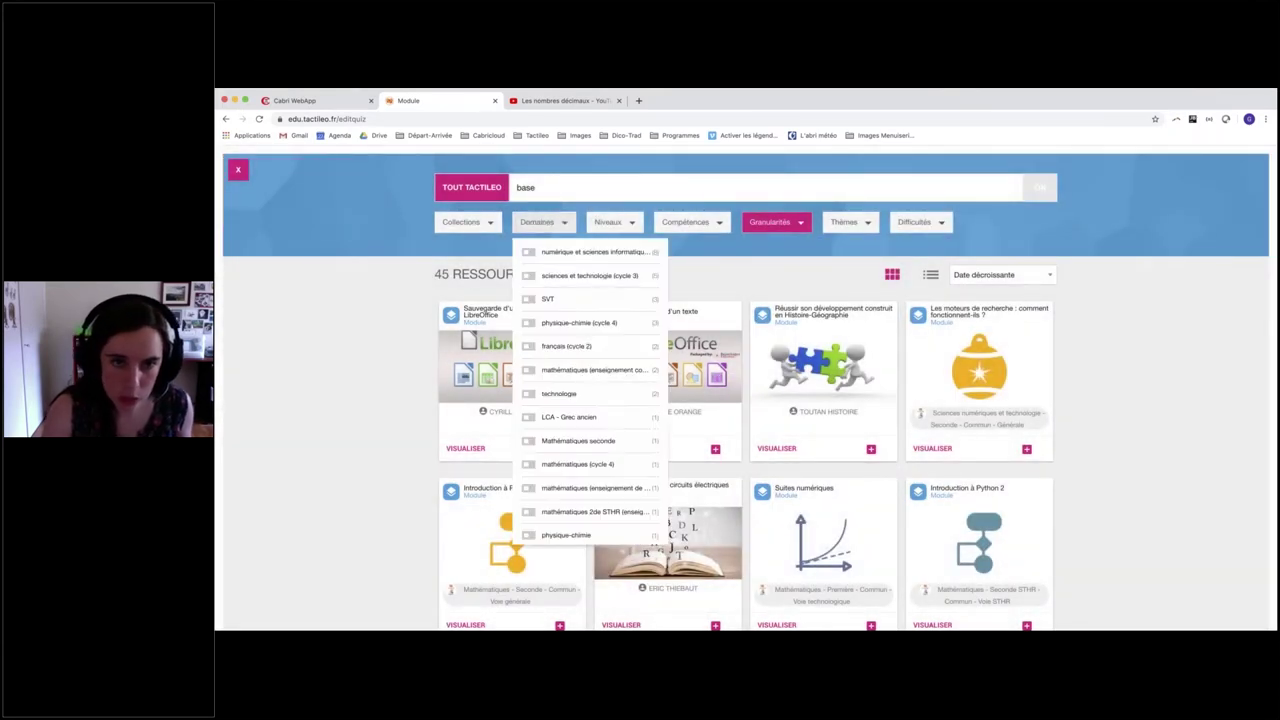
pyautogui.click(528, 253)
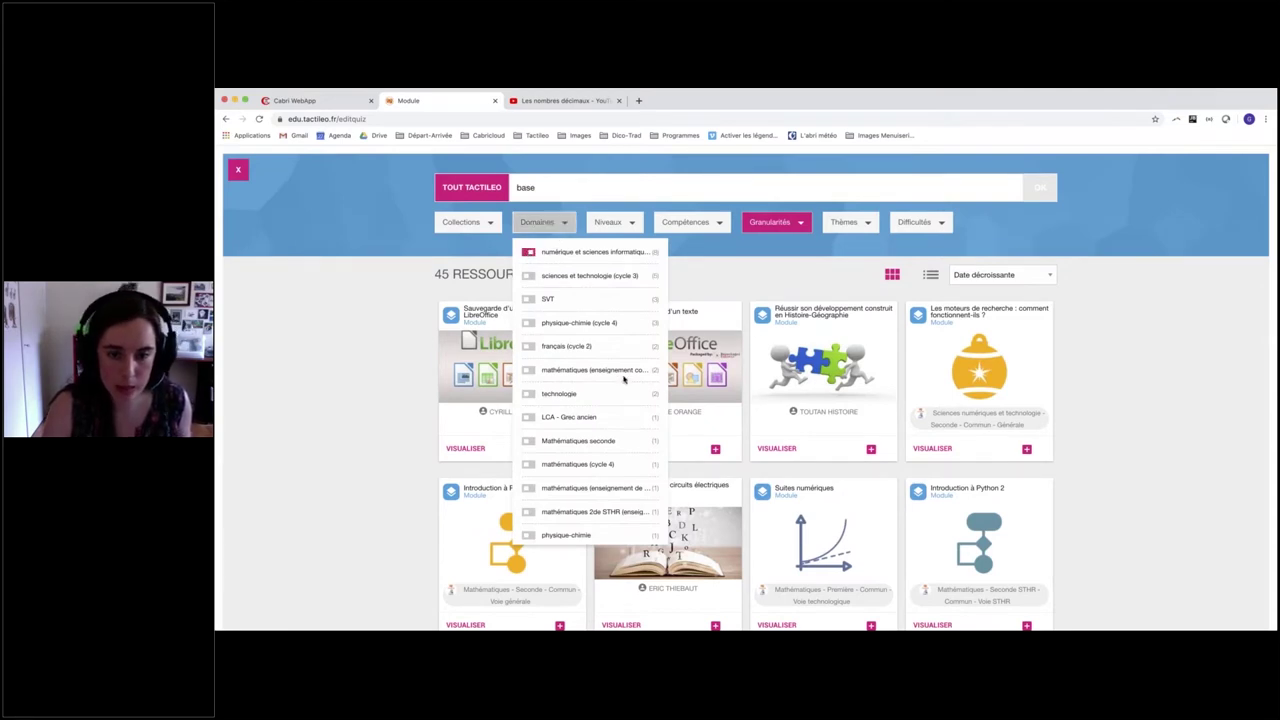
pyautogui.scroll(-3, 622, 400)
pyautogui.click(632, 525)
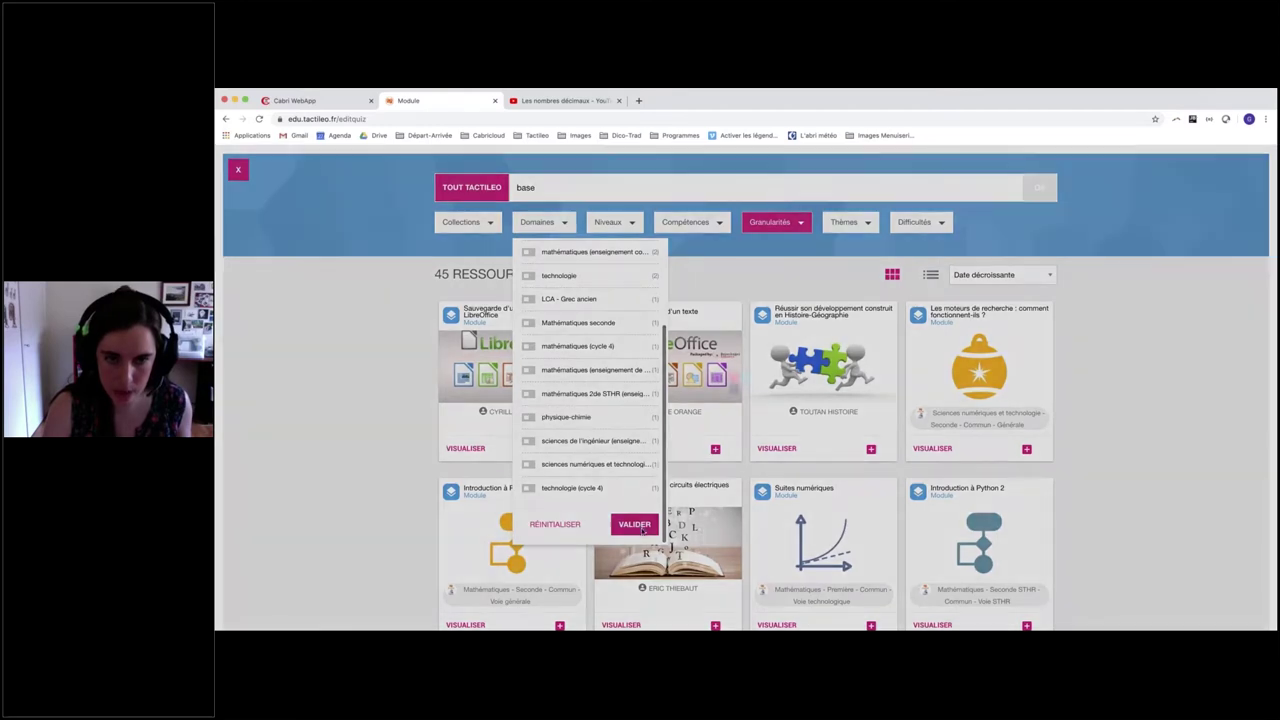
pyautogui.scroll(-1, 700, 525)
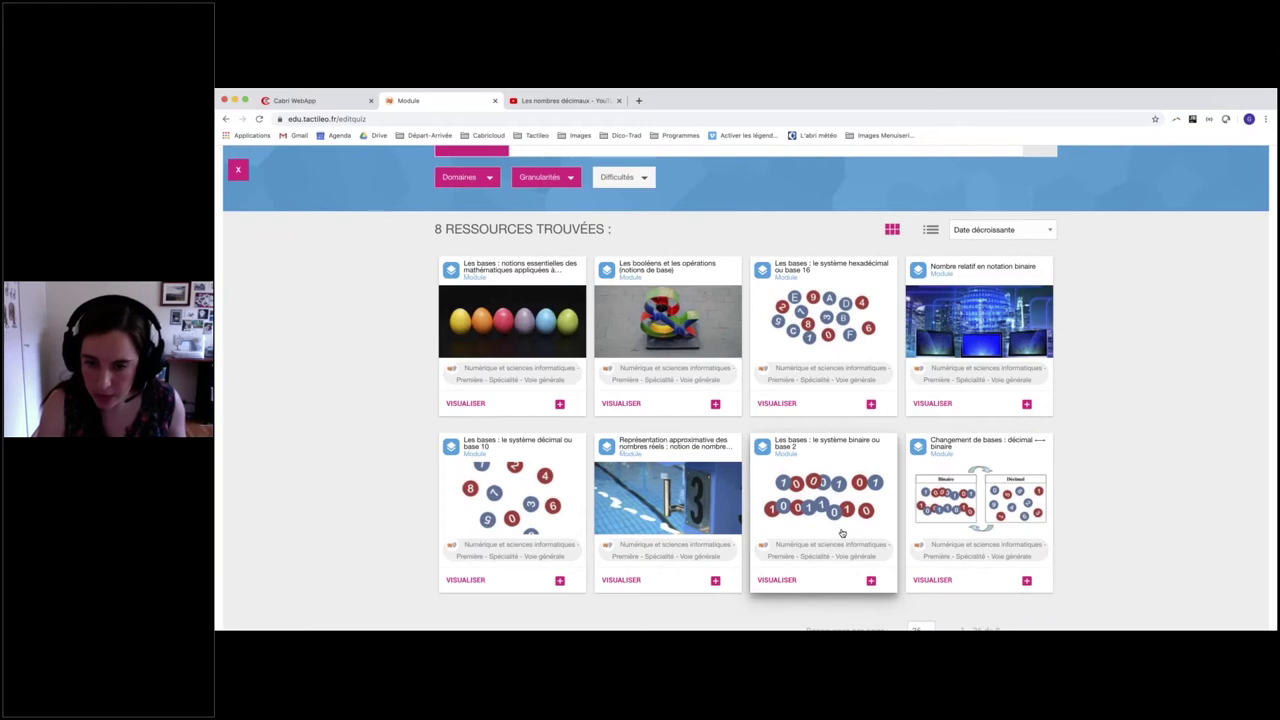
# Step: Import the definition, "Décortiquer un nombre en base 2" and the binary-to-decimal conversion exercise from the module "Les bases : le système binaire ou base 2"
pyautogui.click(871, 581)
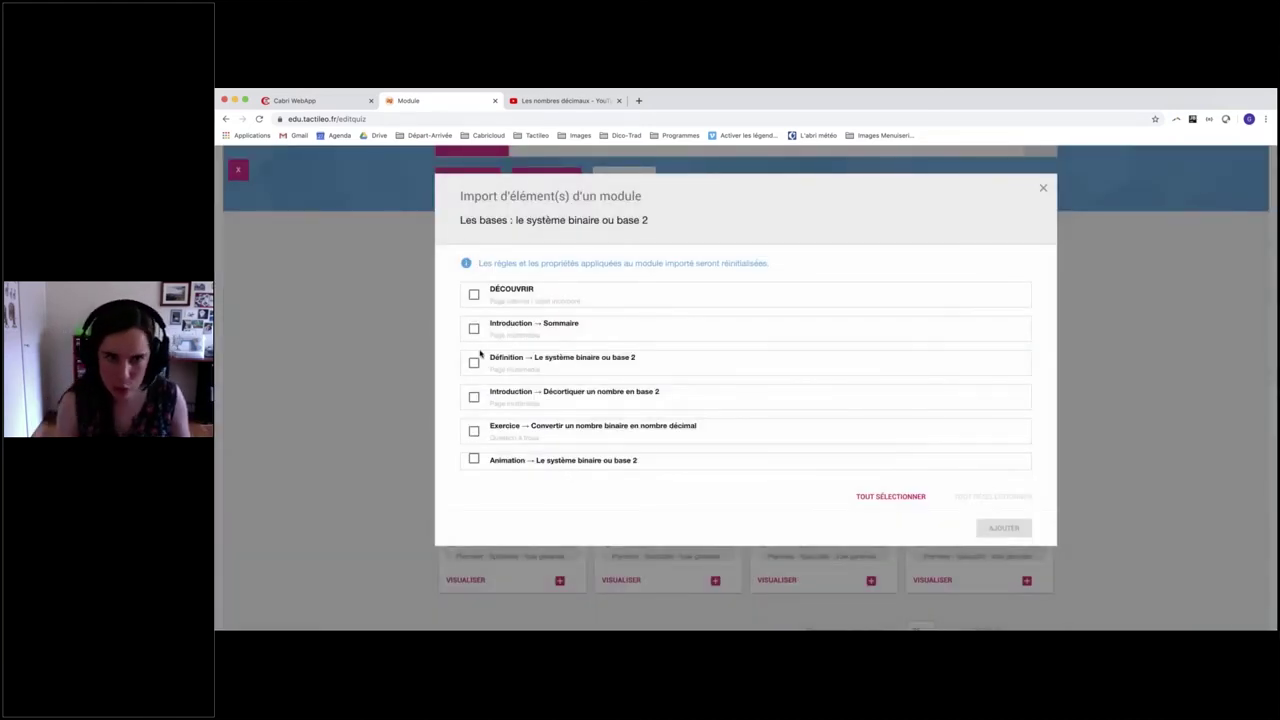
pyautogui.click(475, 364)
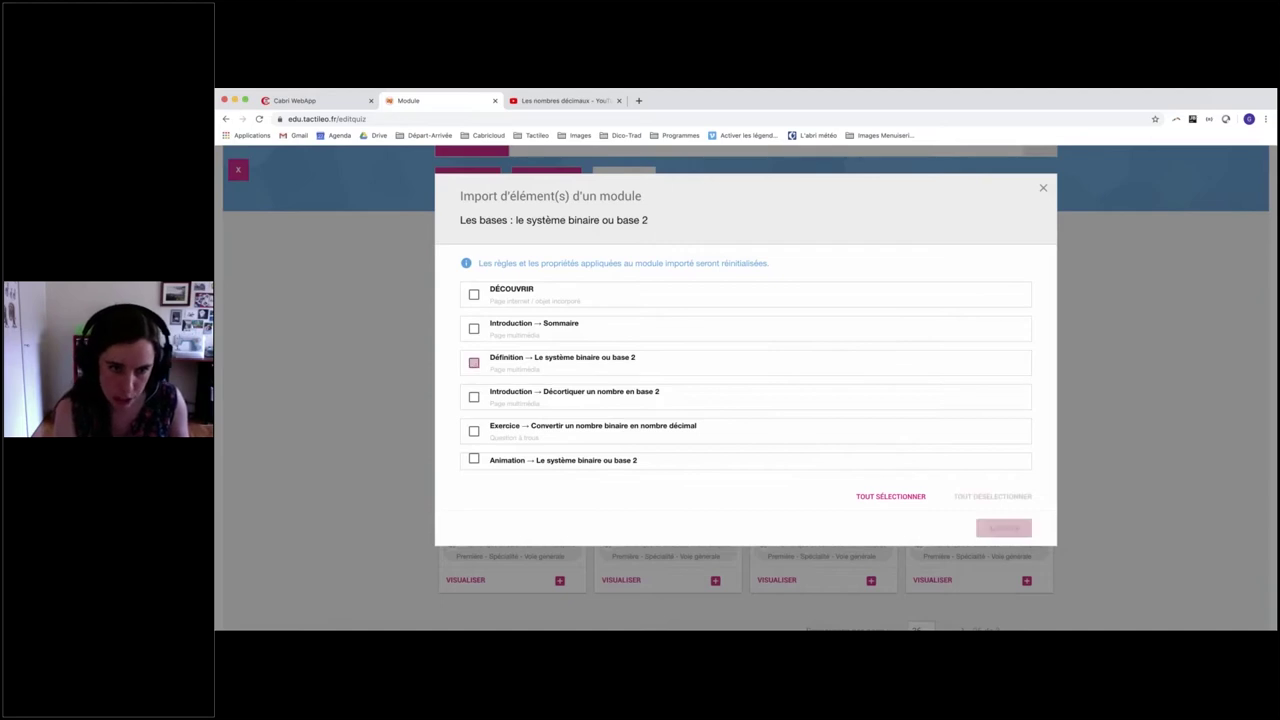
pyautogui.click(474, 397)
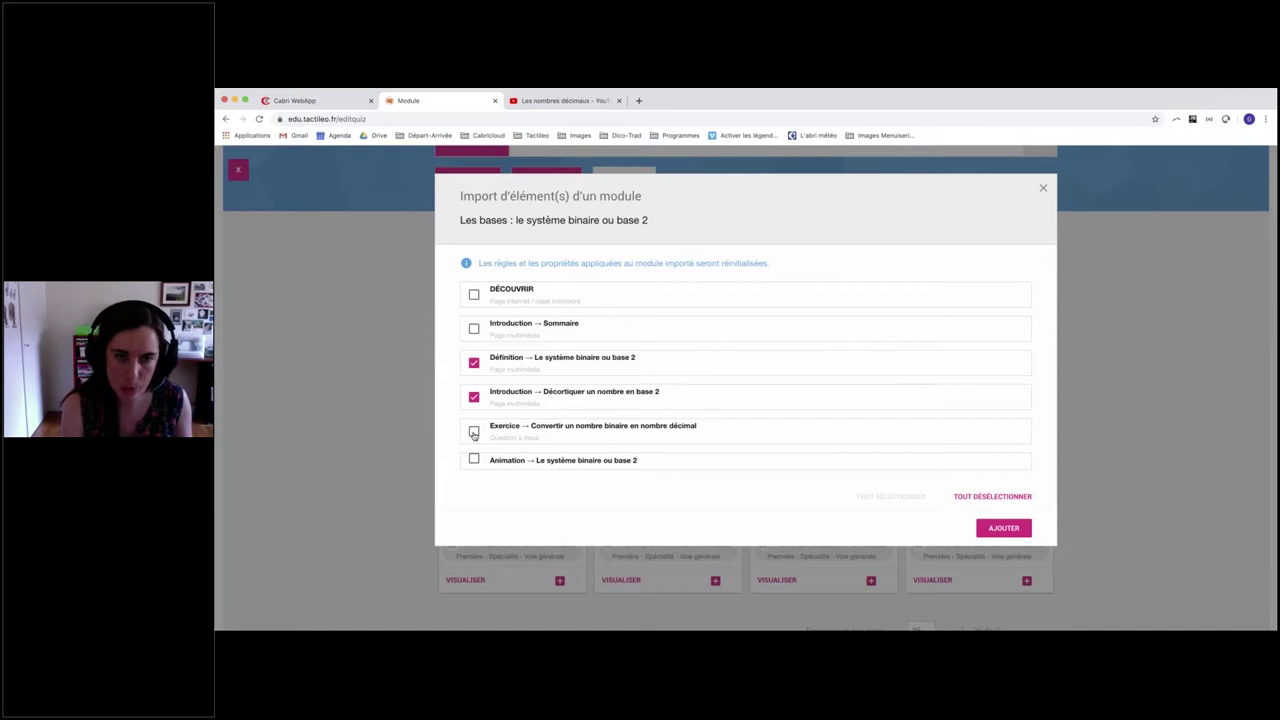
pyautogui.click(474, 433)
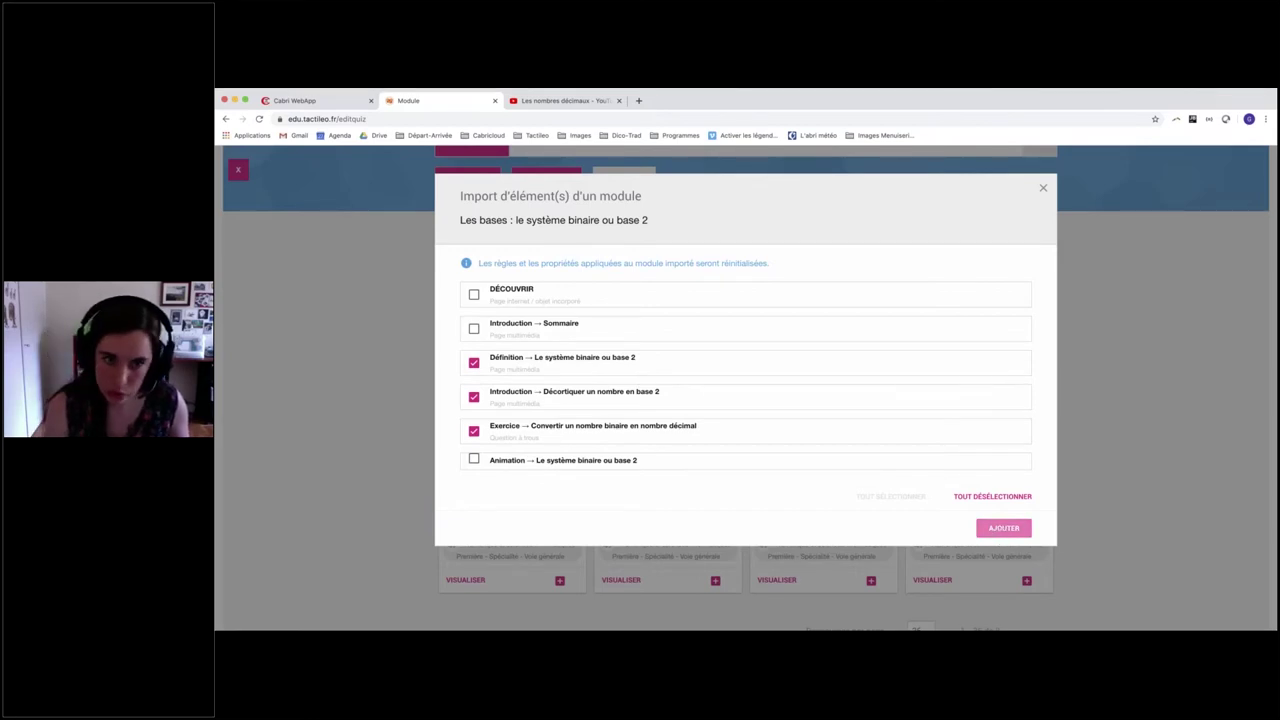
pyautogui.click(1003, 528)
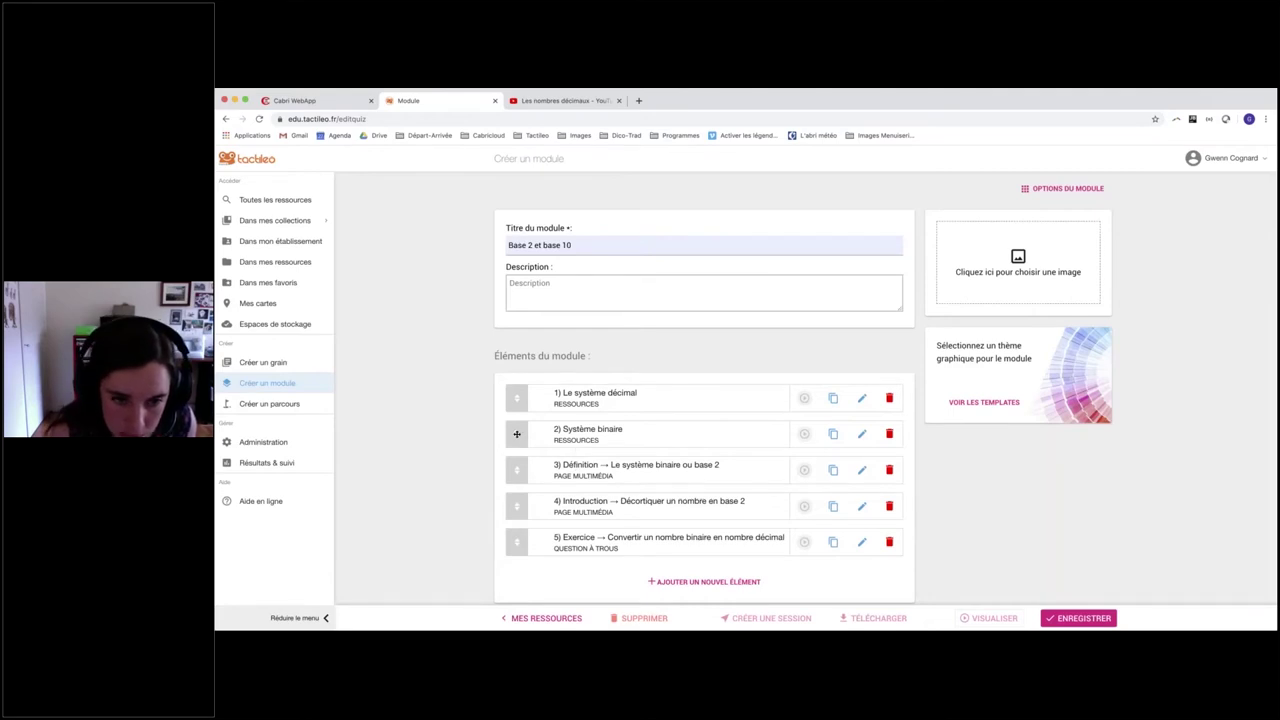
# Step: Move the "Système binaire" element to the end of the module's elements and start adding another resource element
pyautogui.moveTo(517, 433); pyautogui.dragTo(517, 543)
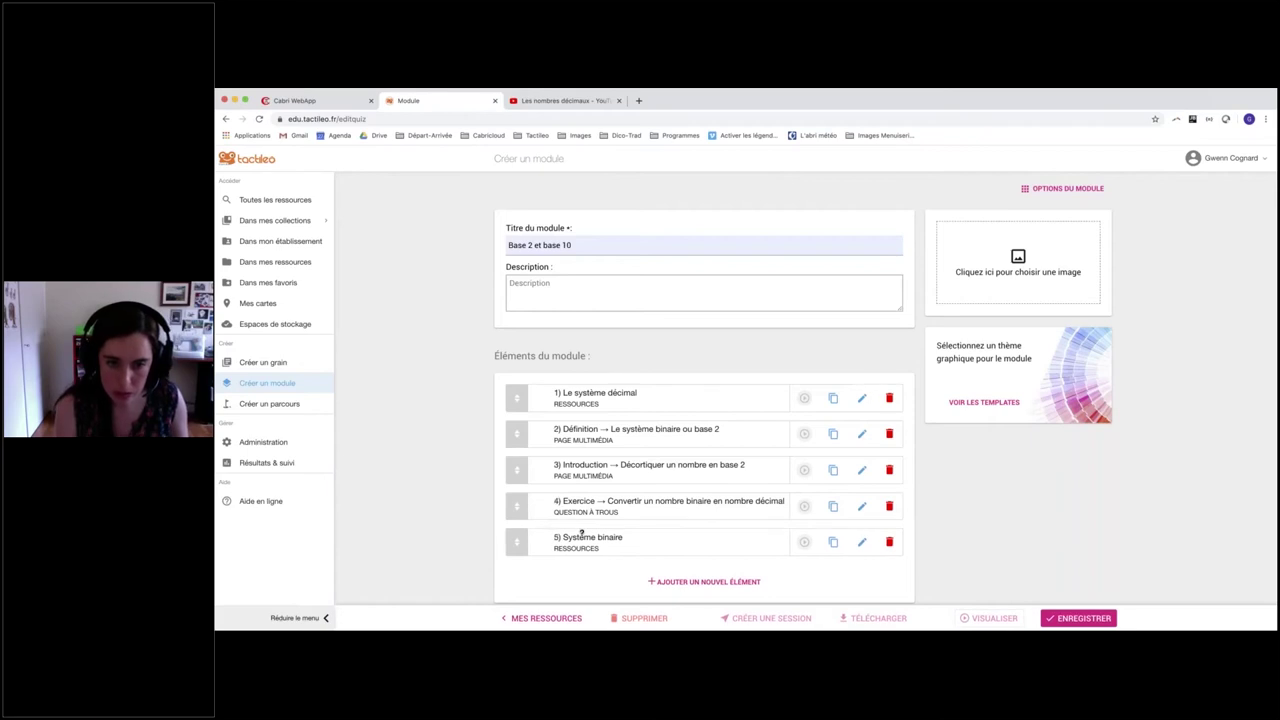
pyautogui.scroll(-2, 581, 533)
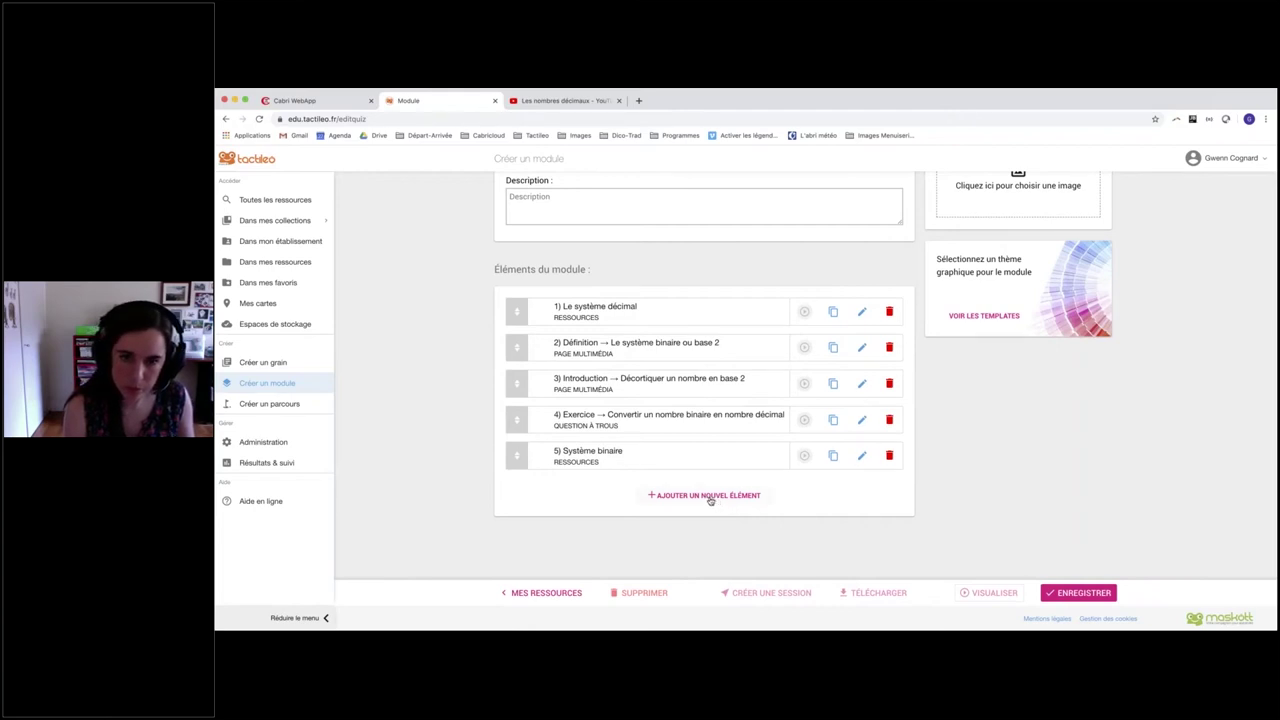
pyautogui.click(710, 497)
pyautogui.scroll(-3, 841, 514)
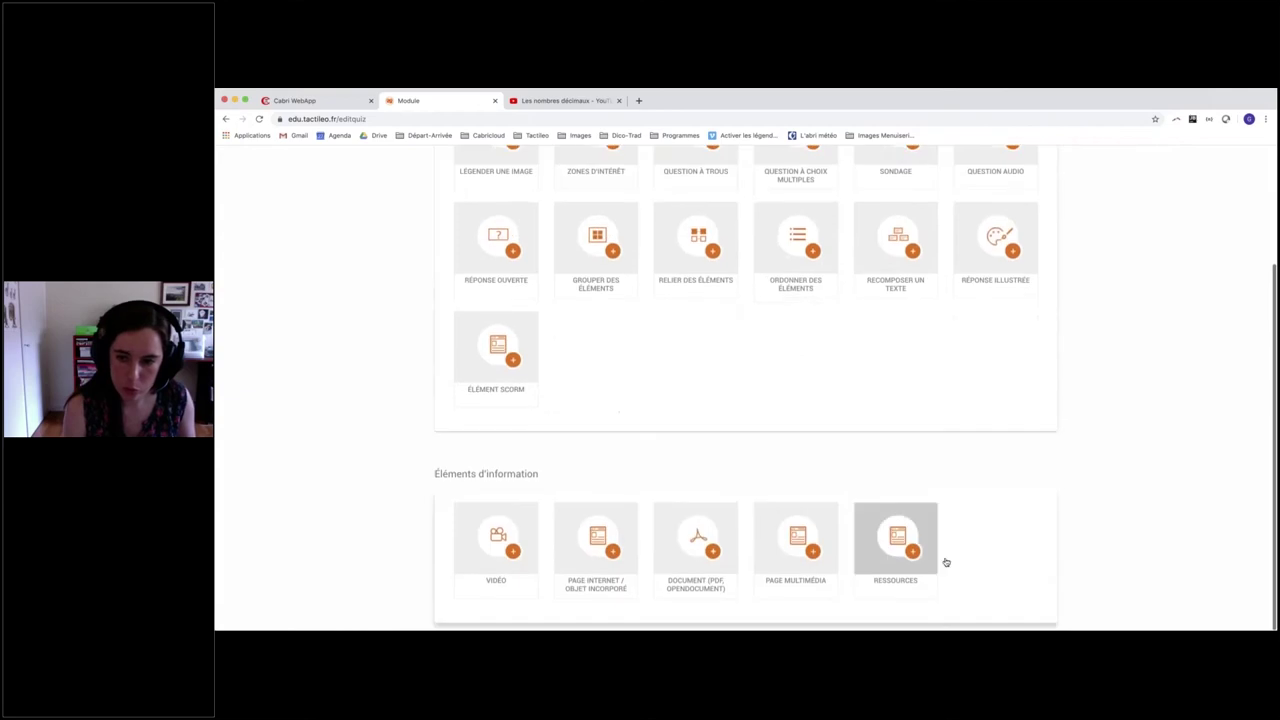
pyautogui.click(905, 557)
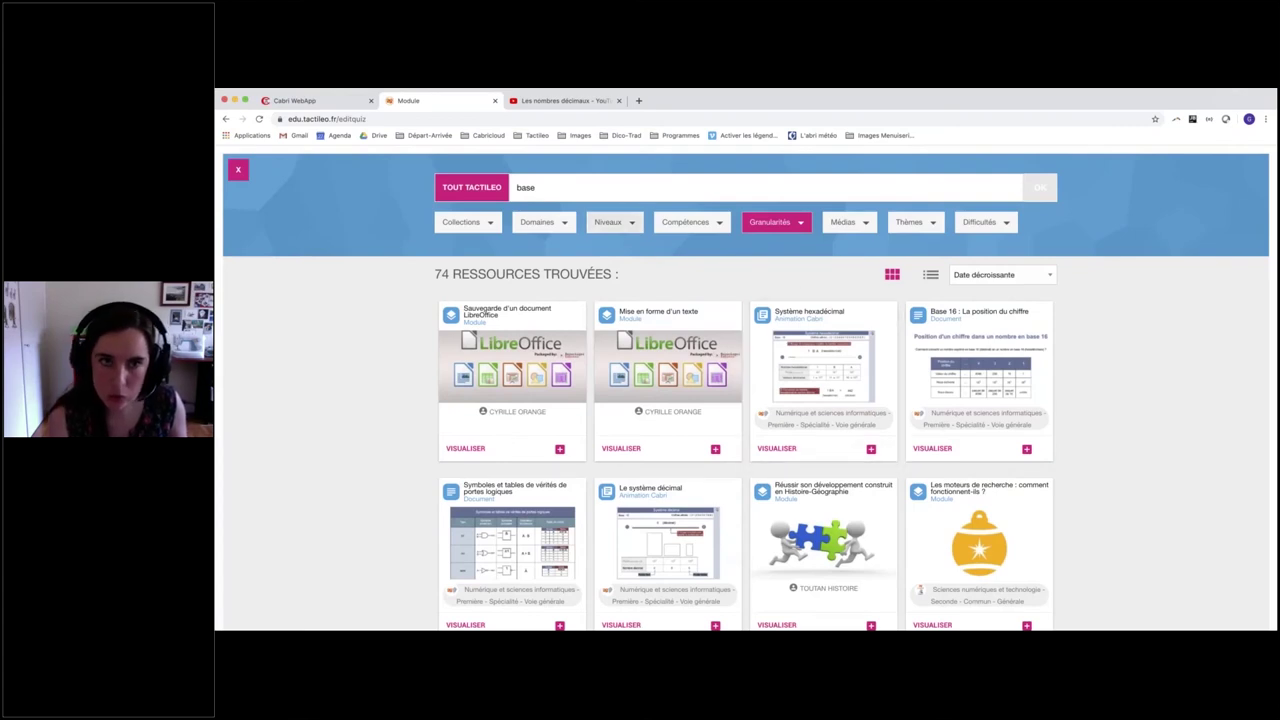
# Step: Clear the library's search term "base" so that resources on every subject are searched
pyautogui.doubleClick(563, 189)
pyautogui.press('BackSpace')
pyautogui.click(845, 222)
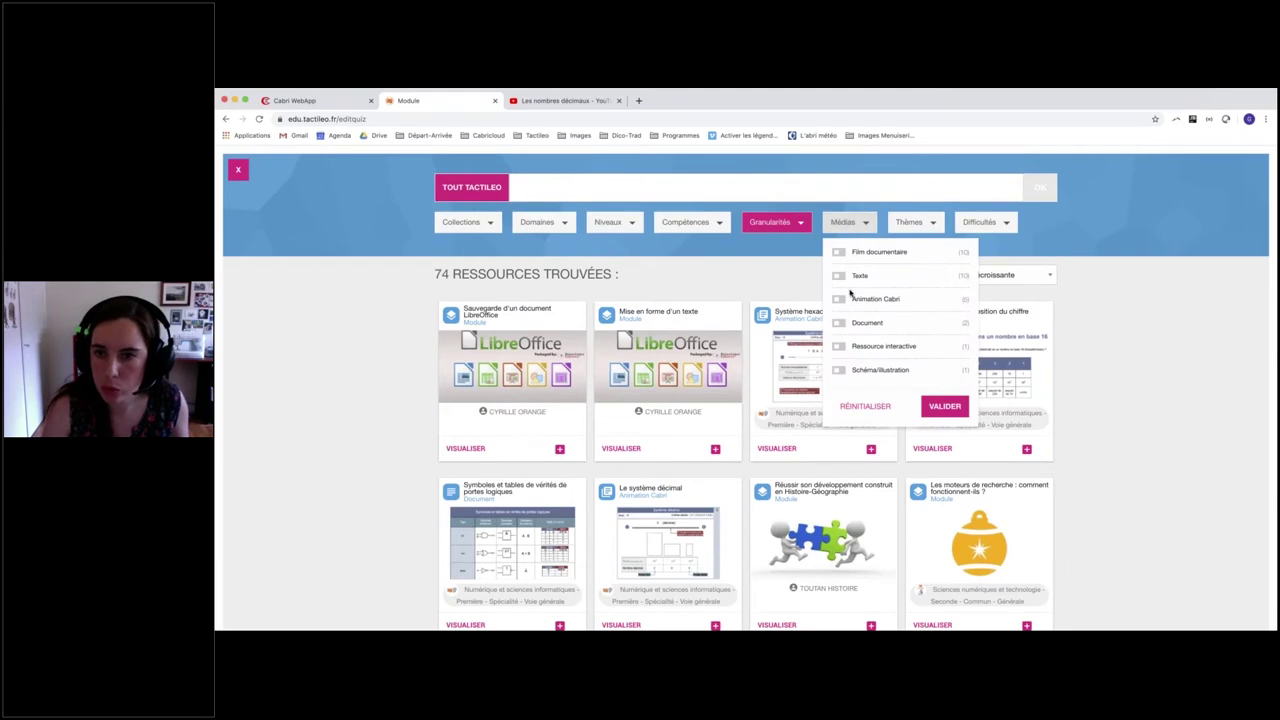
pyautogui.scroll(-2, 881, 279)
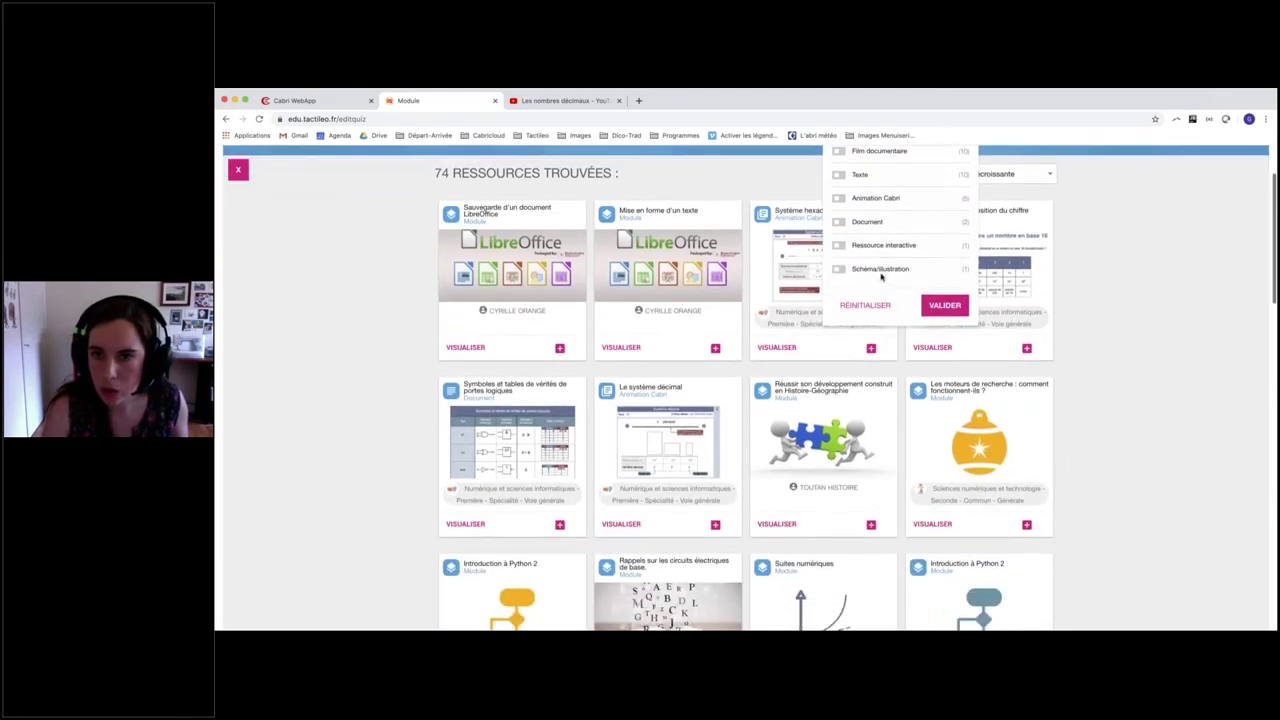
pyautogui.scroll(2, 881, 279)
pyautogui.click(772, 190)
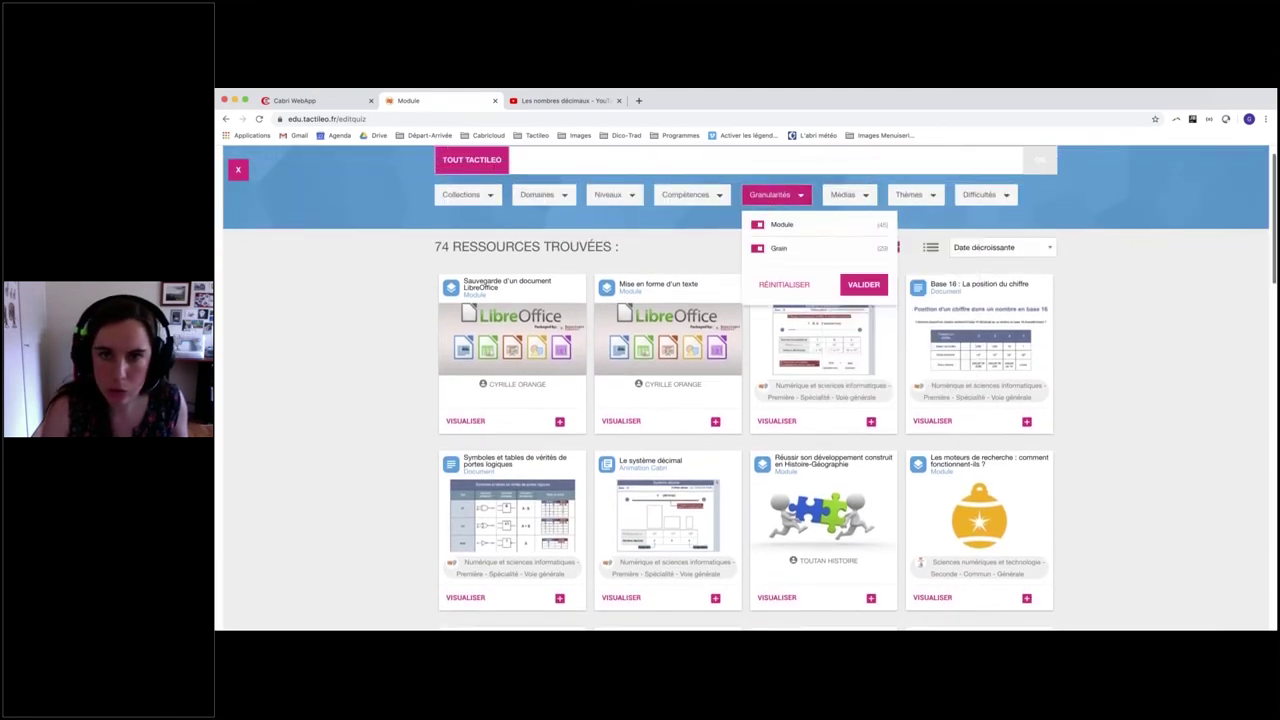
pyautogui.scroll(1, 680, 182)
pyautogui.click(691, 206)
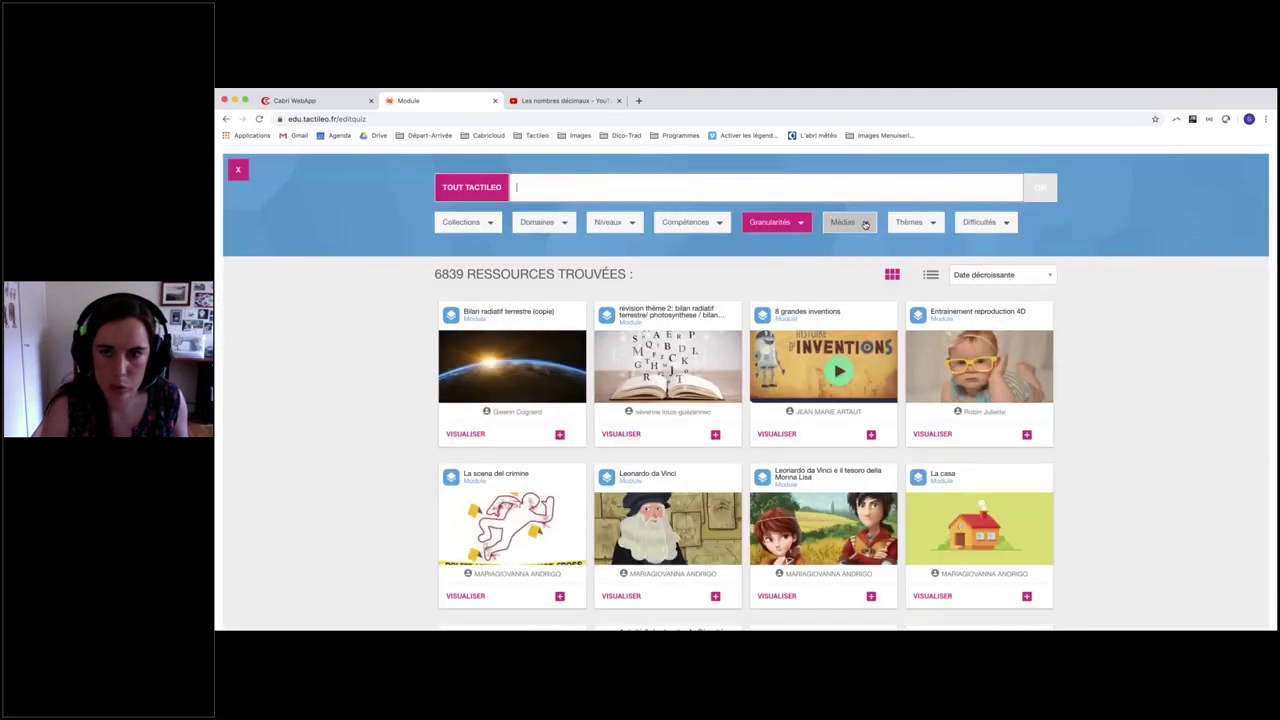
# Step: Filter the library's media to Vidéo and add "Principe de la recherche par dichotomie" to the module
pyautogui.click(865, 224)
pyautogui.click(839, 394)
pyautogui.scroll(-5, 900, 460)
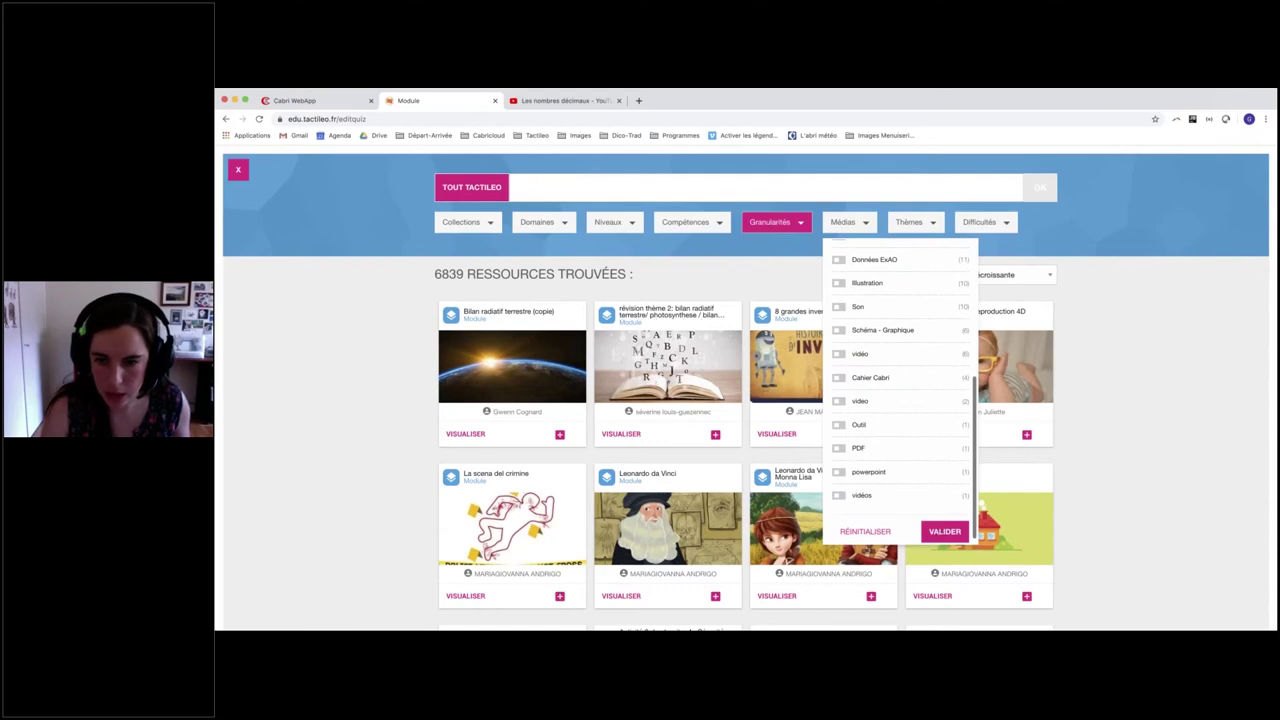
pyautogui.click(944, 531)
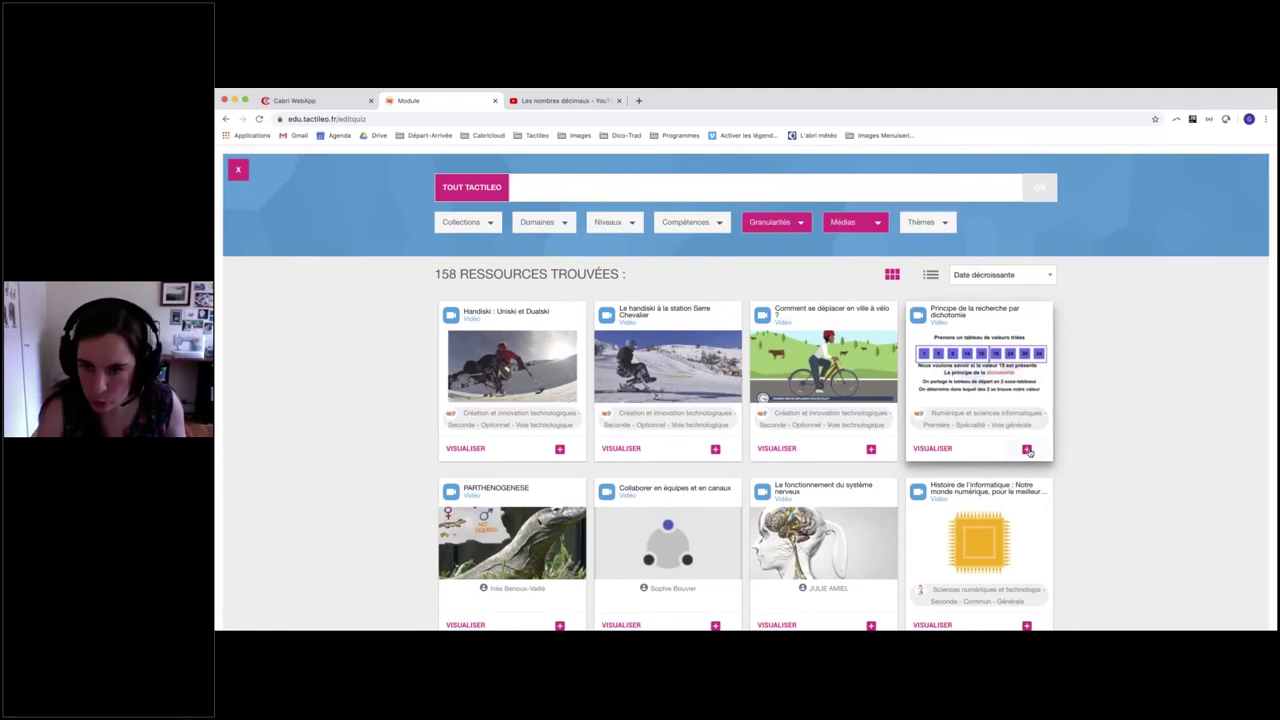
pyautogui.click(1027, 450)
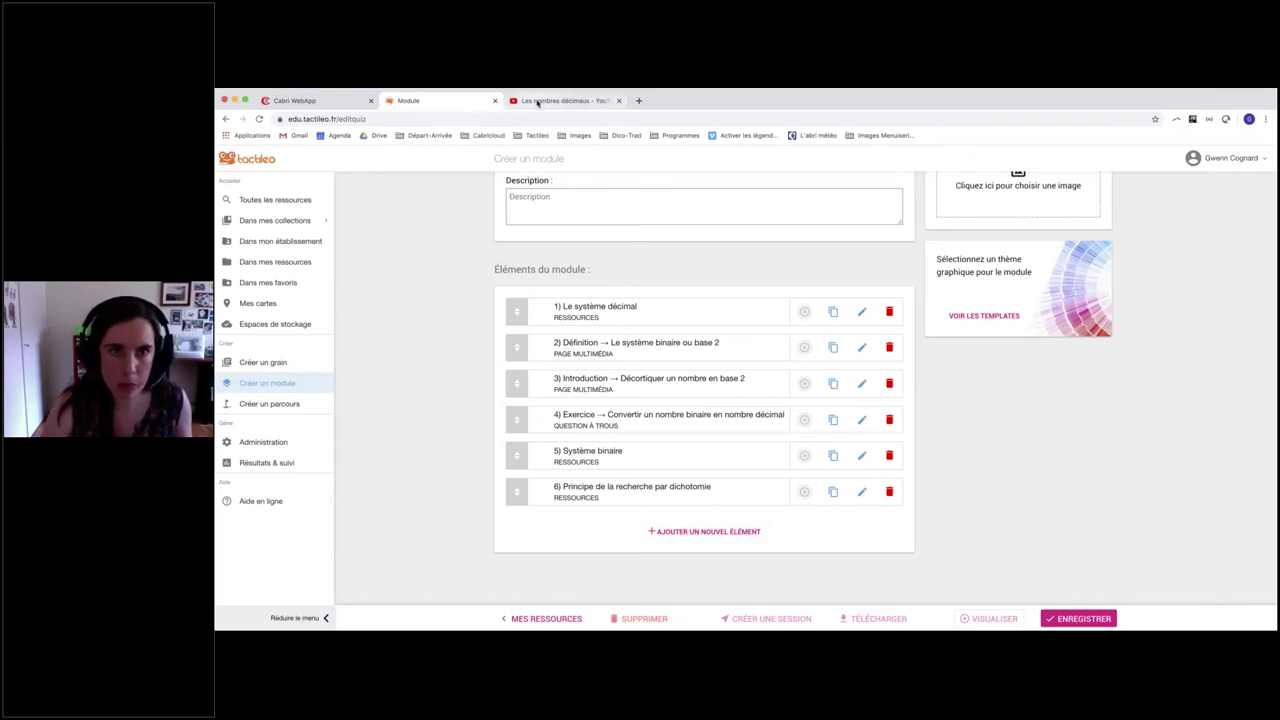
# Step: Switch to YouTube and copy the embed code of the video "Les nombres décimaux"
pyautogui.click(540, 101)
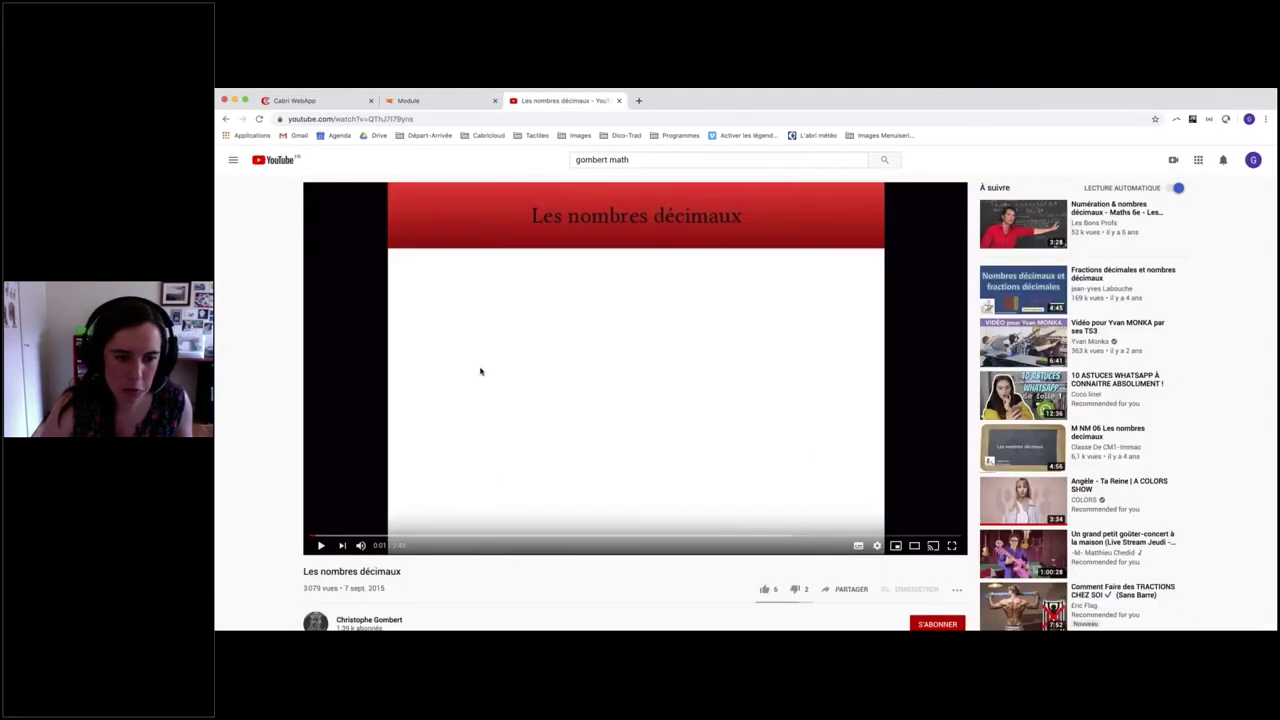
pyautogui.scroll(-1, 500, 400)
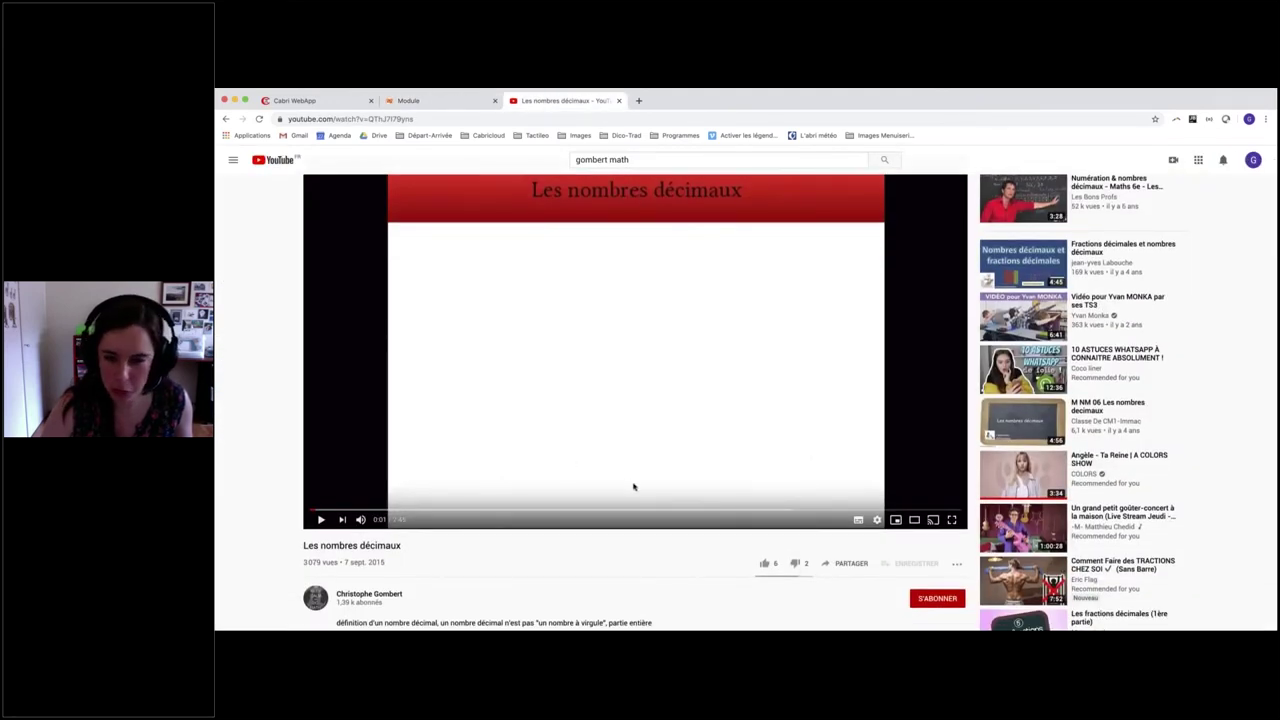
pyautogui.scroll(1, 806, 500)
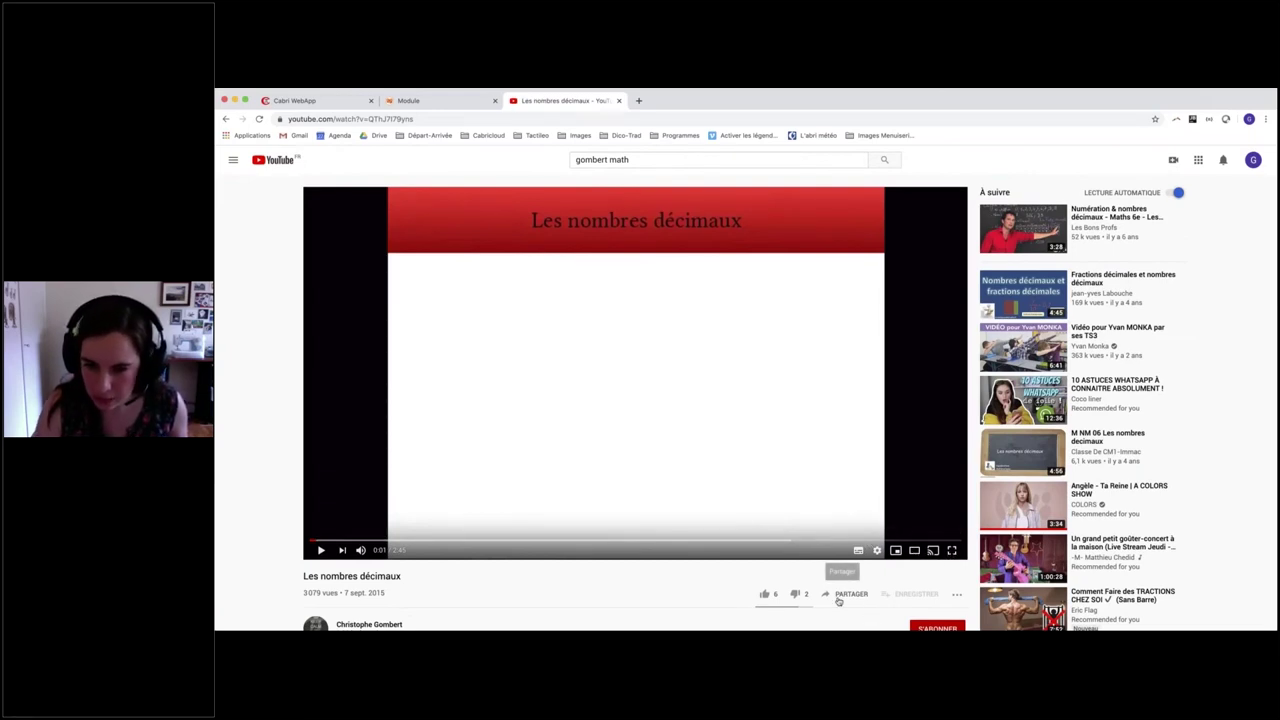
pyautogui.scroll(-2, 845, 592)
pyautogui.click(848, 539)
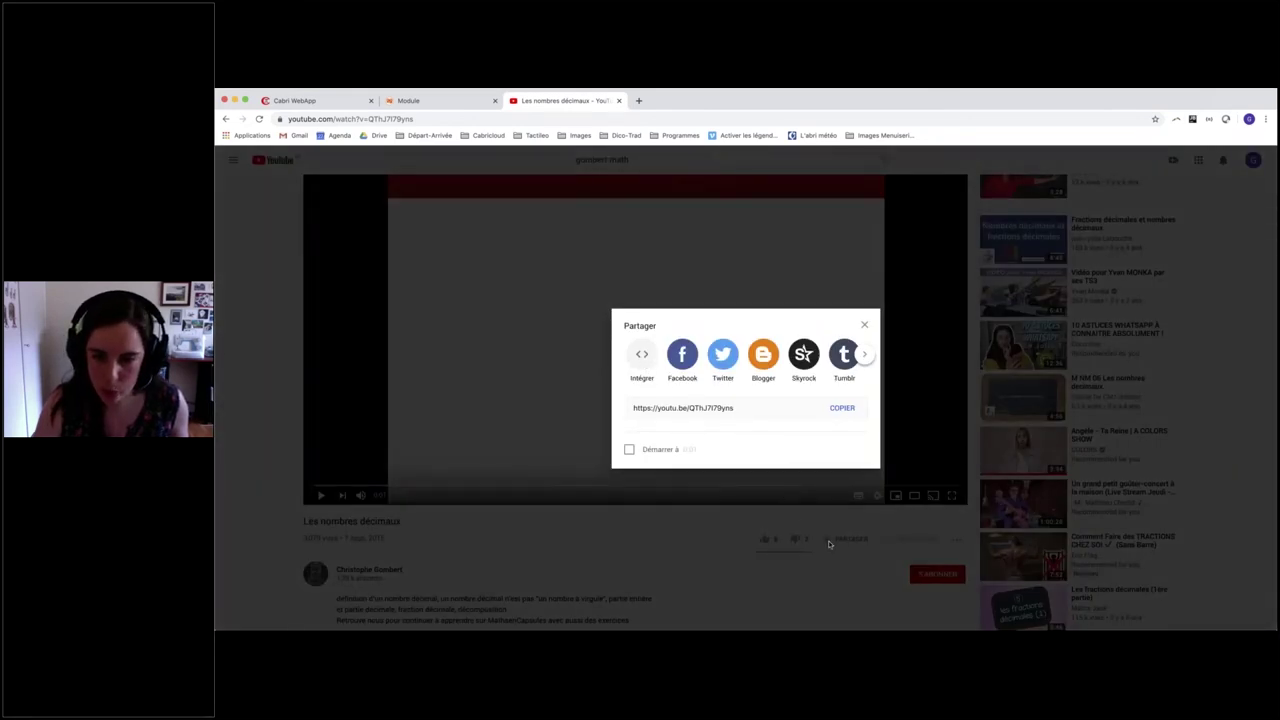
pyautogui.click(707, 408)
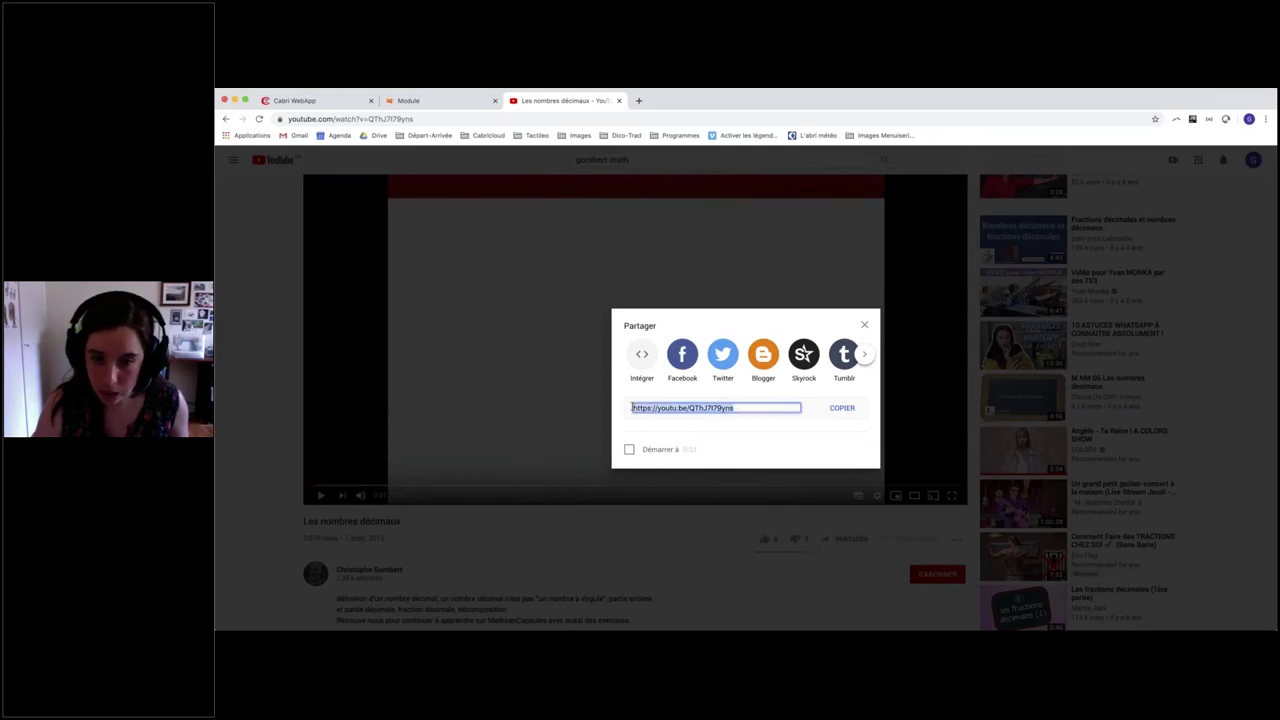
pyautogui.click(642, 355)
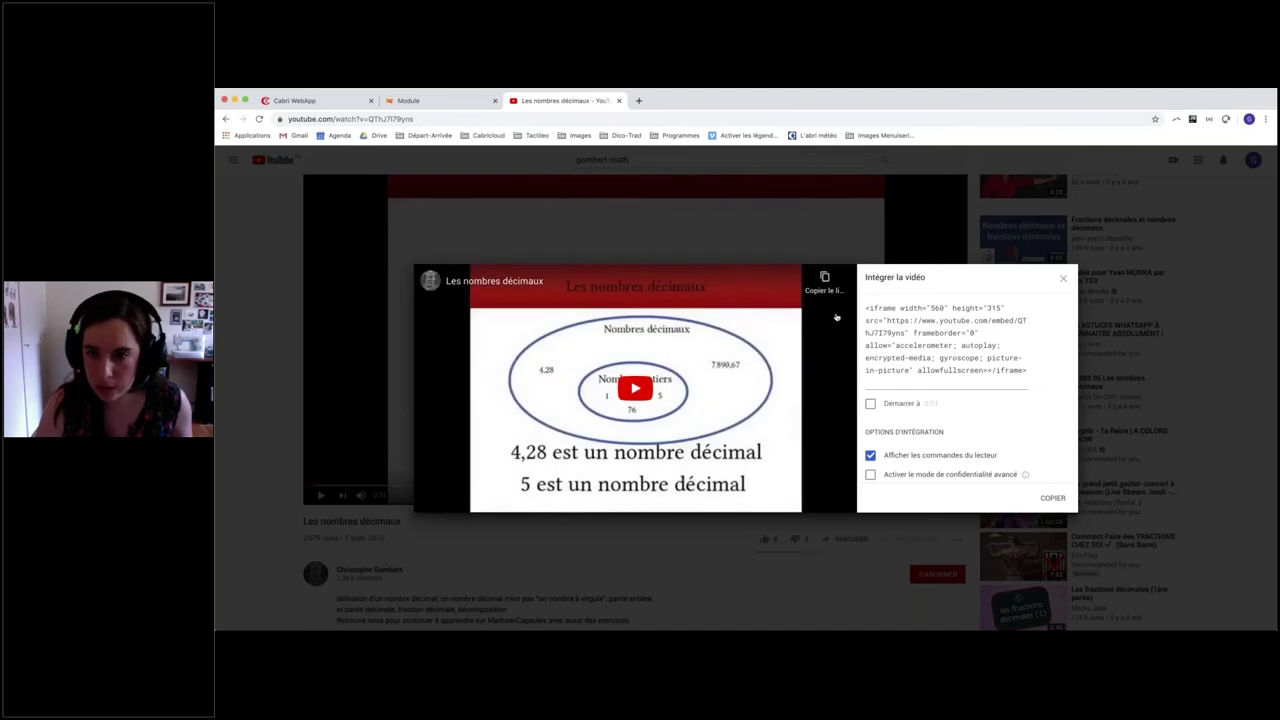
pyautogui.click(1050, 496)
pyautogui.press('super+c')
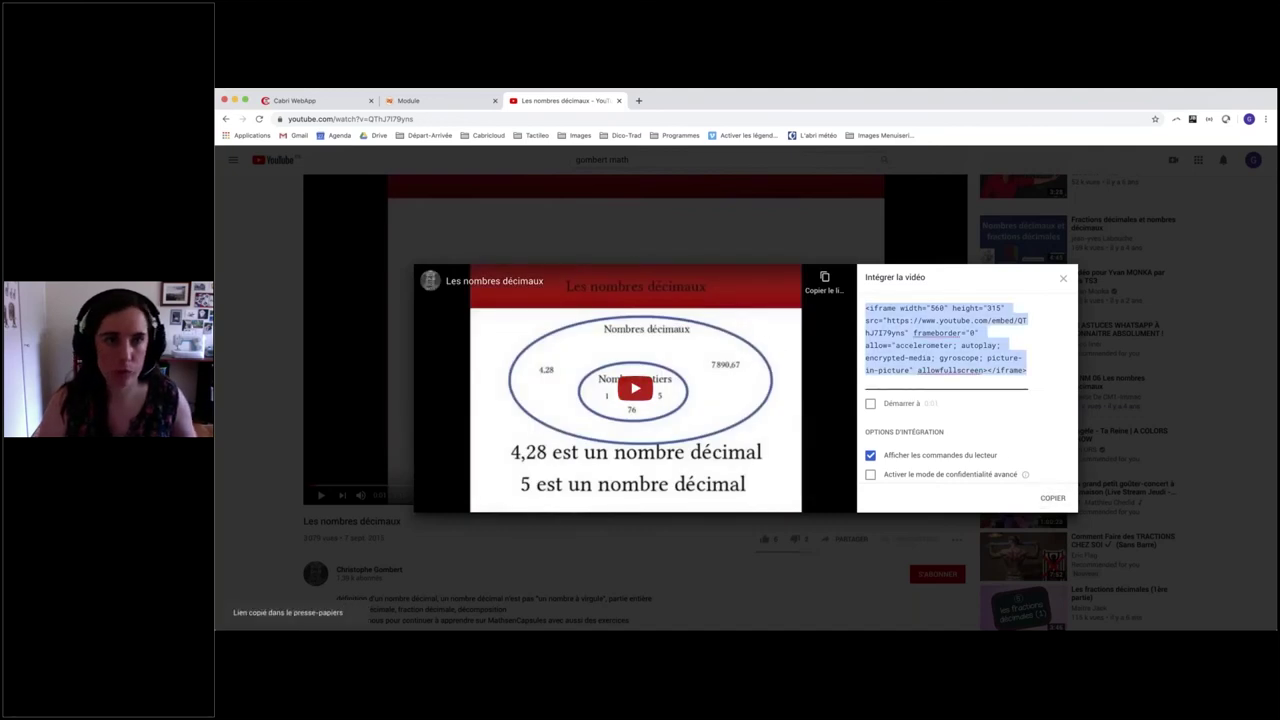
# Step: Return to Tactileo, add a video element containing the copied embed code to the module, and save the module
pyautogui.click(445, 103)
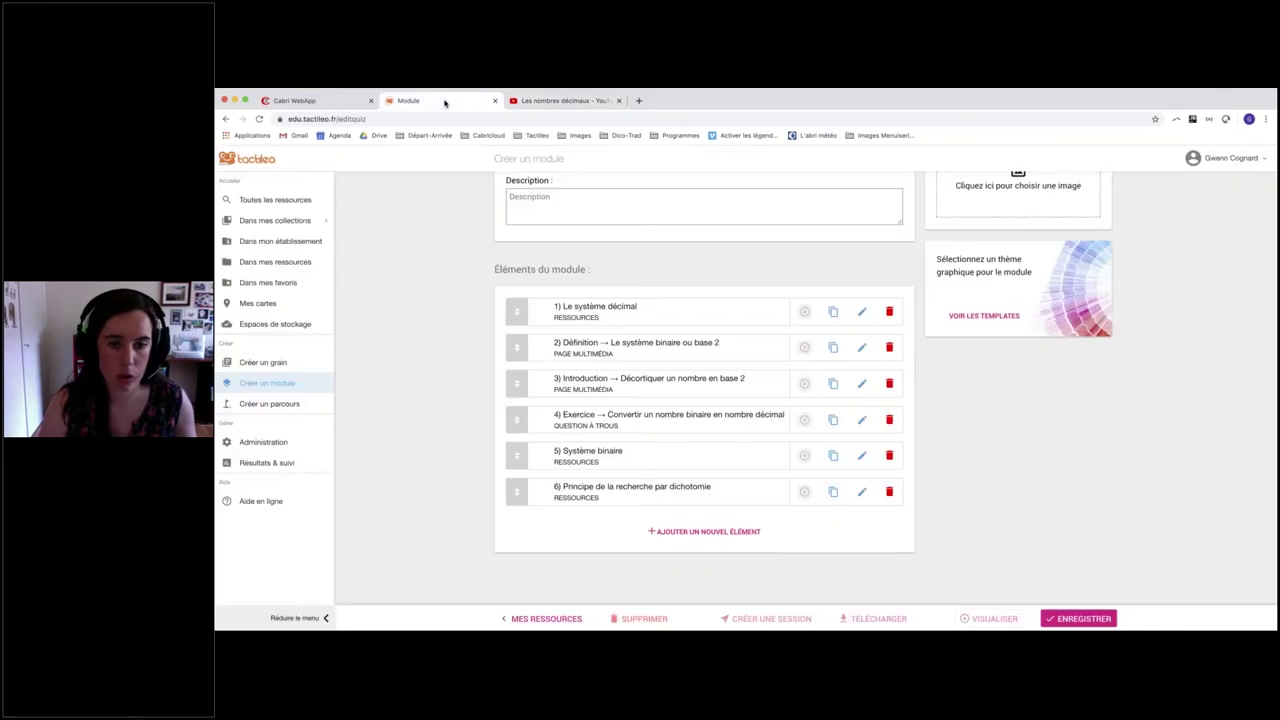
pyautogui.click(692, 533)
pyautogui.scroll(-3, 686, 536)
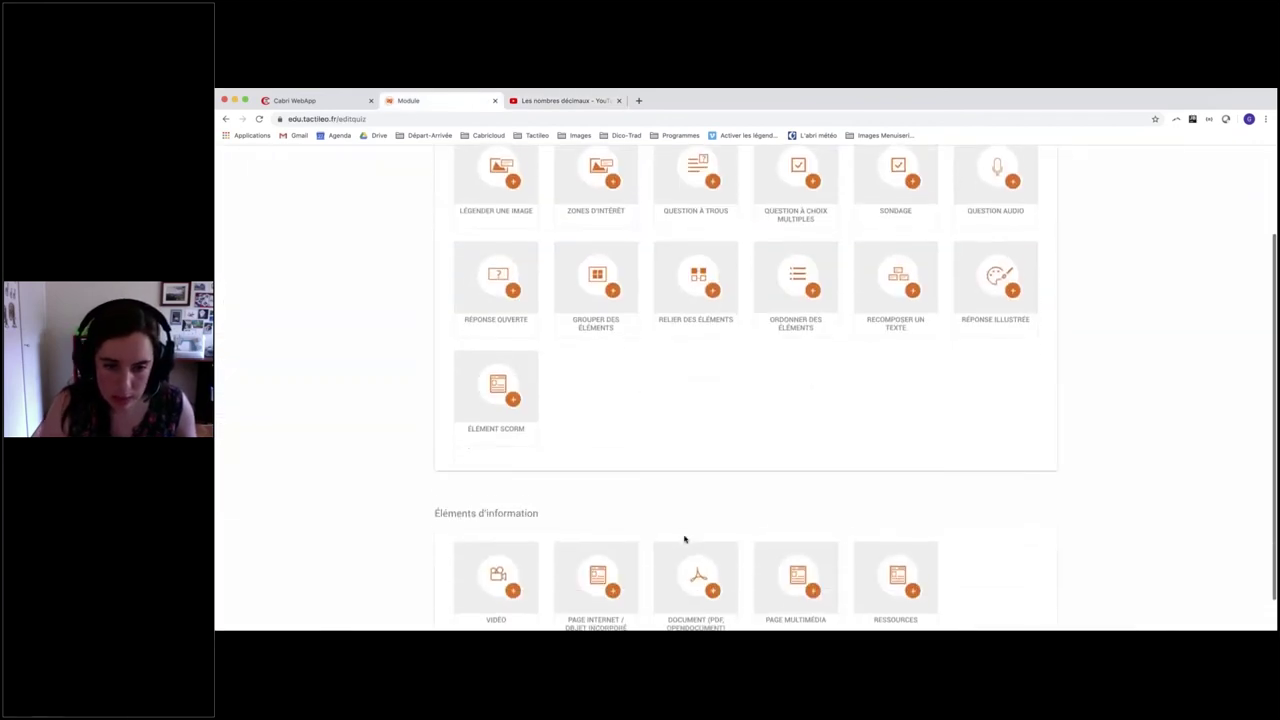
pyautogui.click(497, 575)
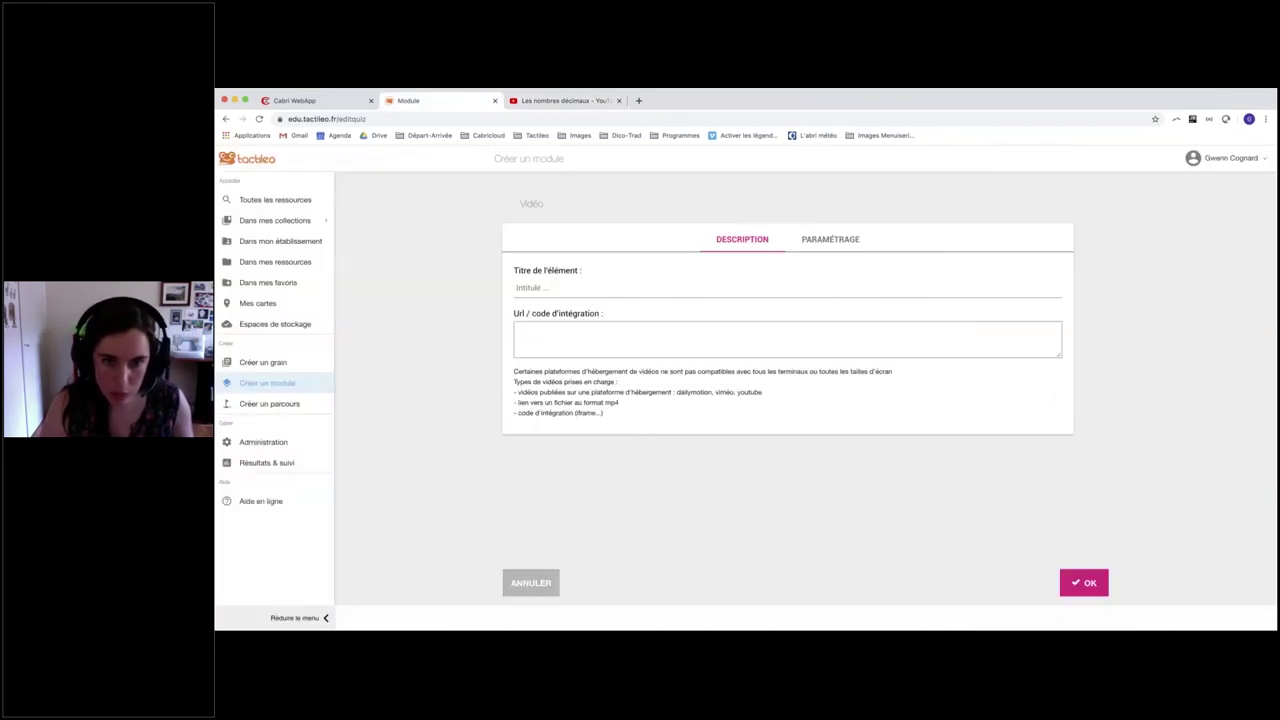
pyautogui.click(557, 335)
pyautogui.press('super+v')
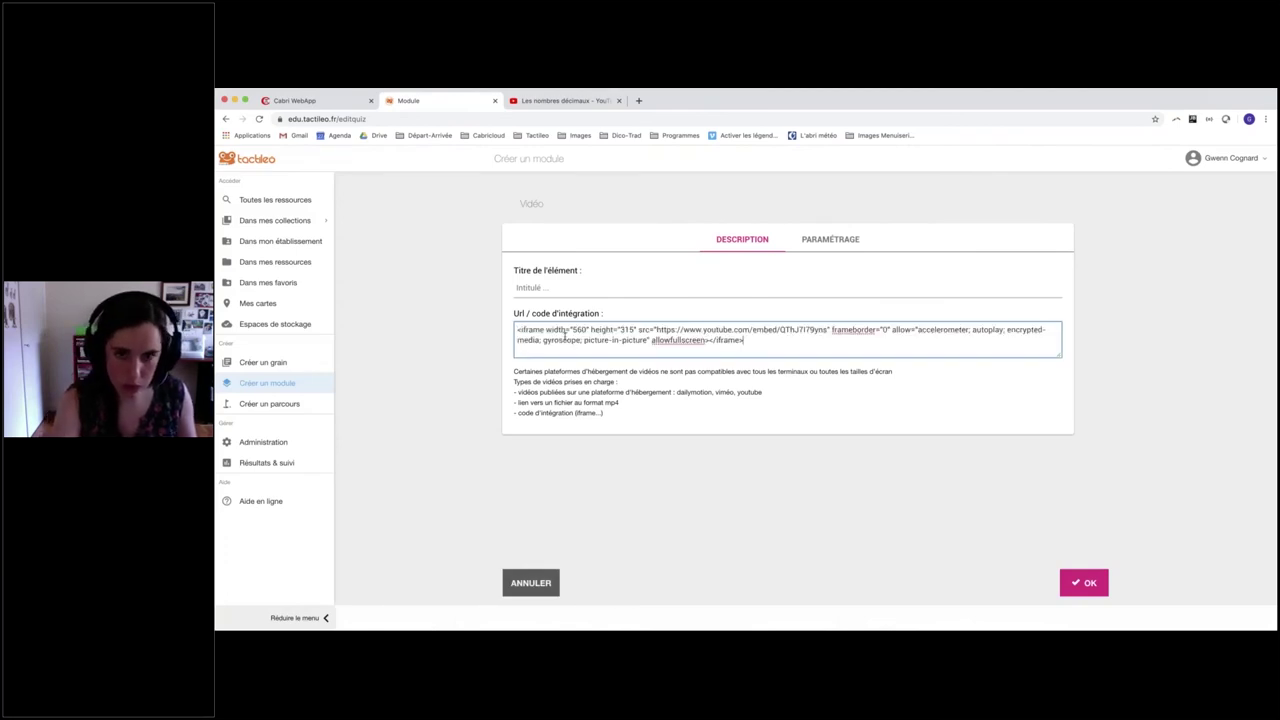
pyautogui.click(1088, 583)
pyautogui.click(1072, 616)
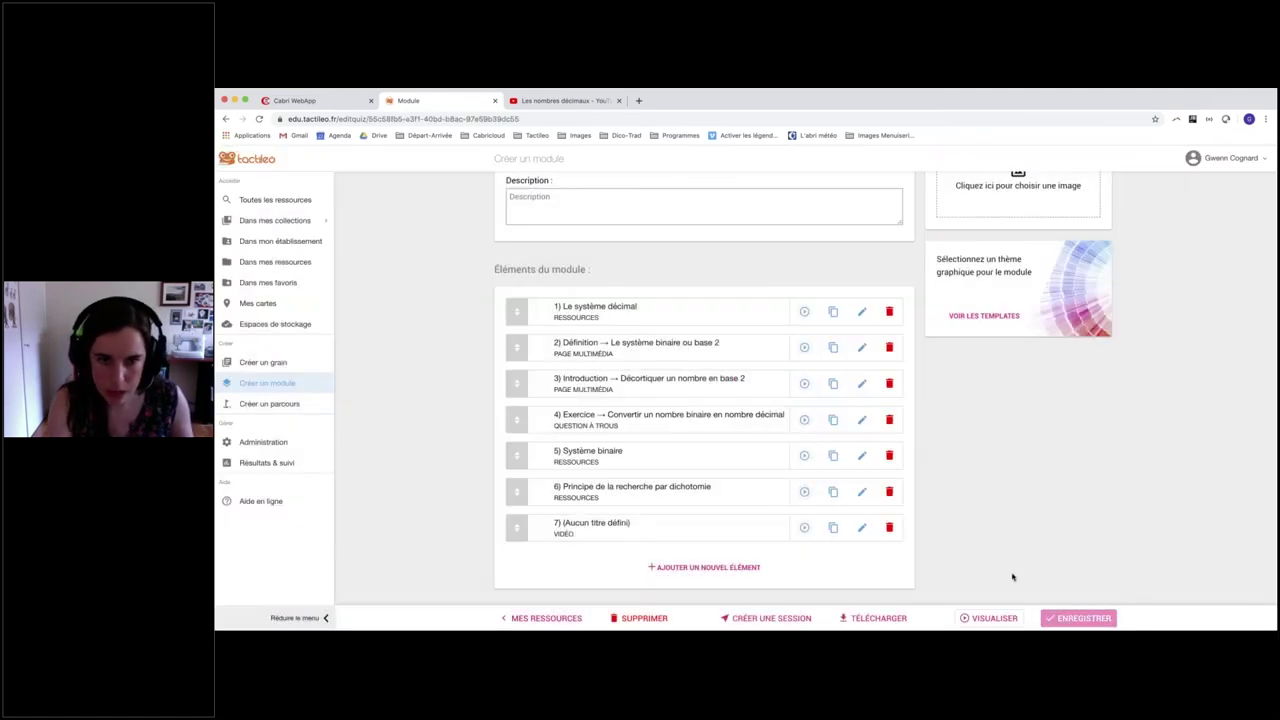
# Step: Preview the module and set the decimal number to about 598 on the "Système décimal" slider
pyautogui.scroll(3, 1012, 577)
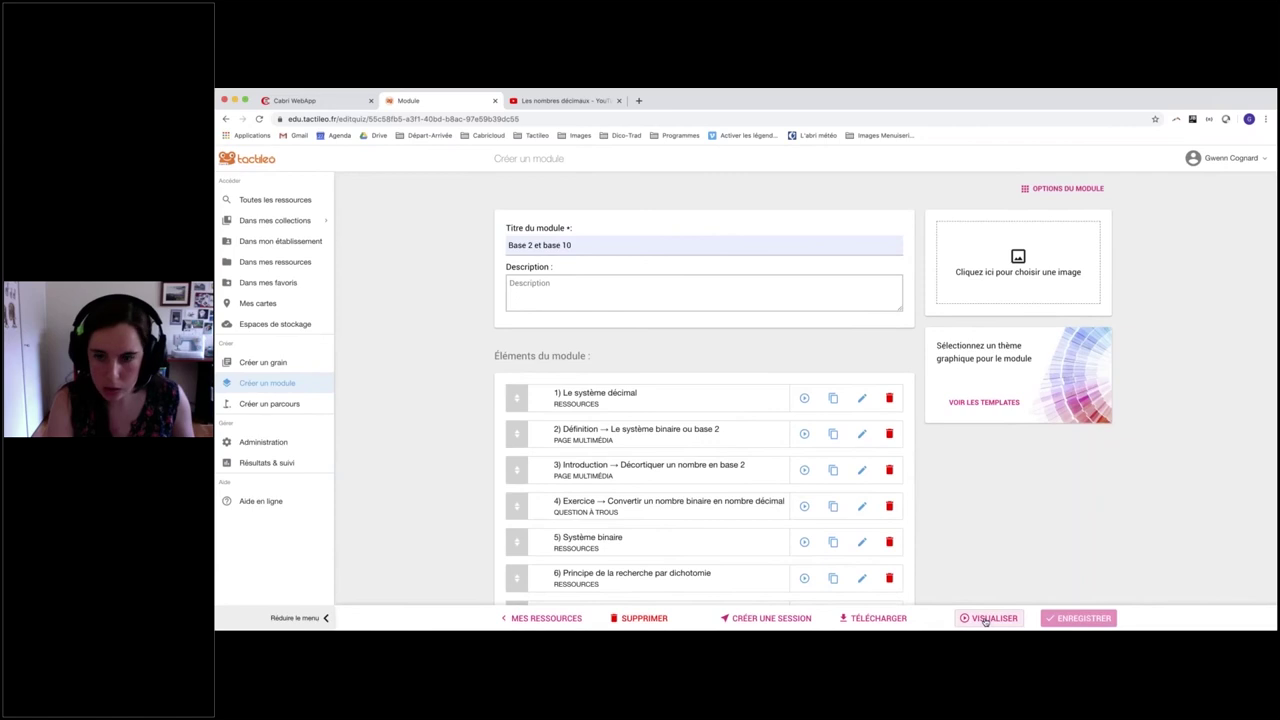
pyautogui.click(986, 618)
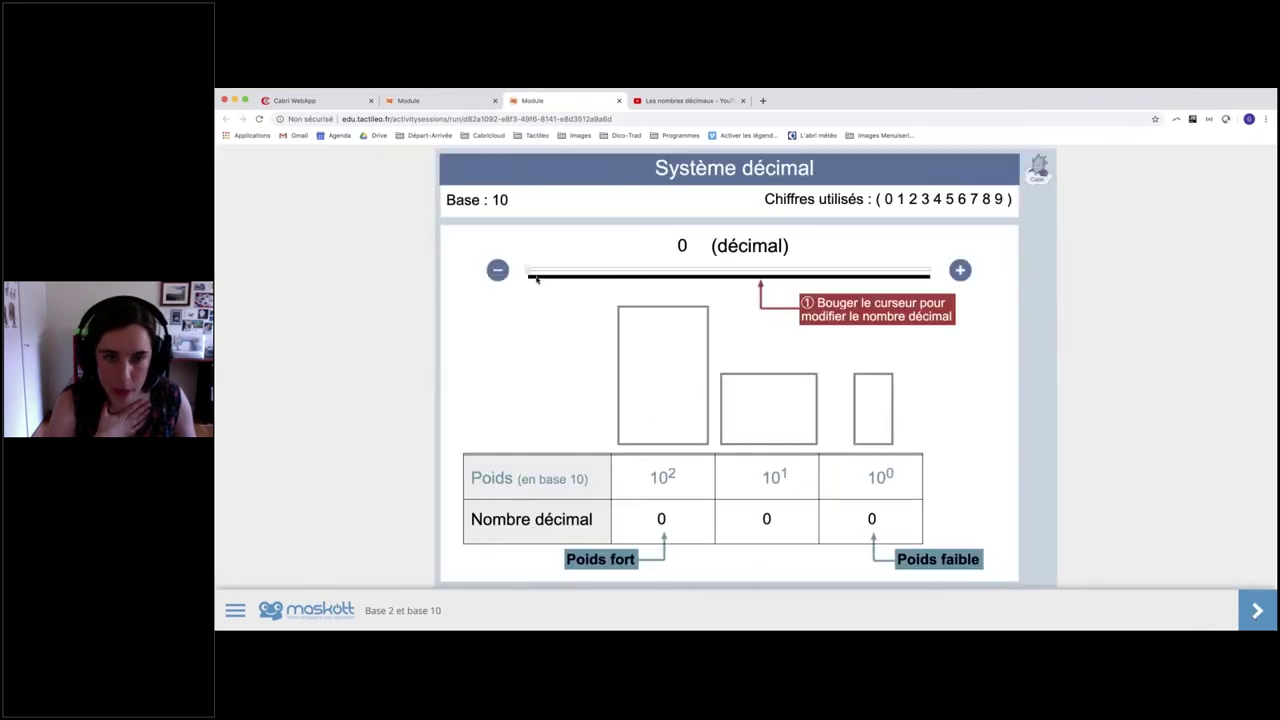
pyautogui.moveTo(531, 271); pyautogui.dragTo(771, 284)
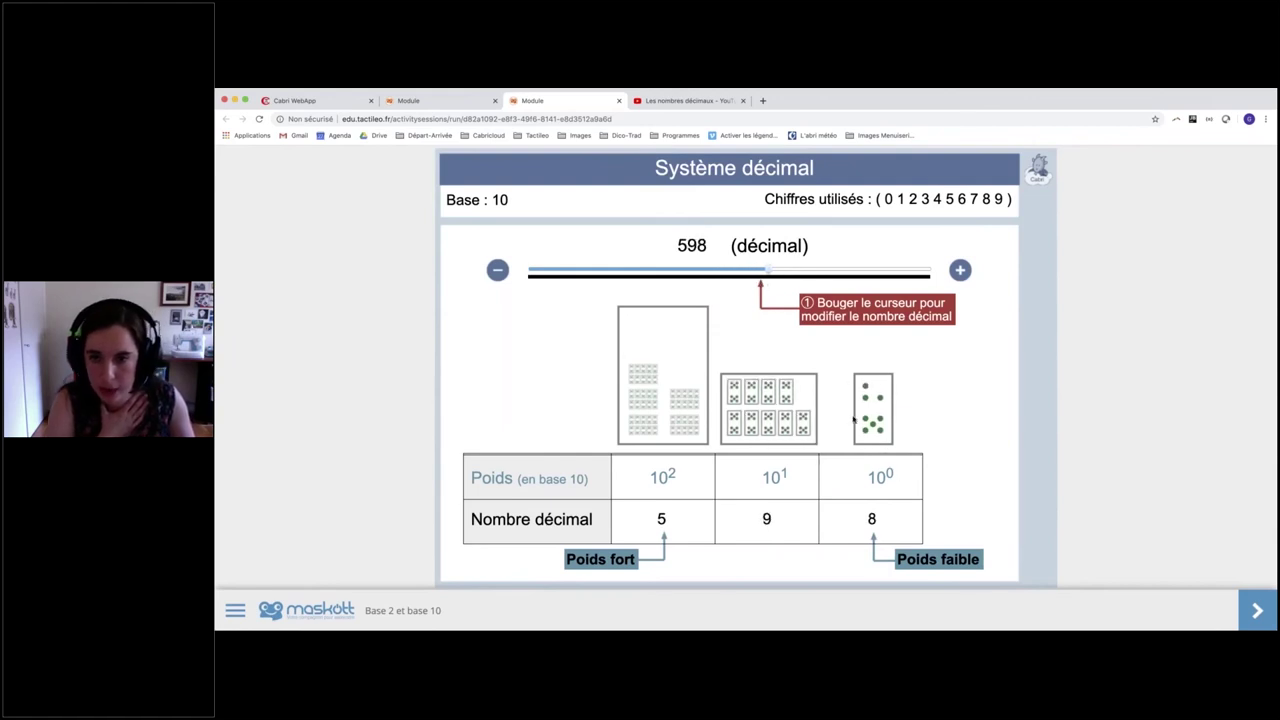
# Step: Page through the binary system definition and digit position pages to reach the "Nombre binaire" exercise
pyautogui.click(1258, 621)
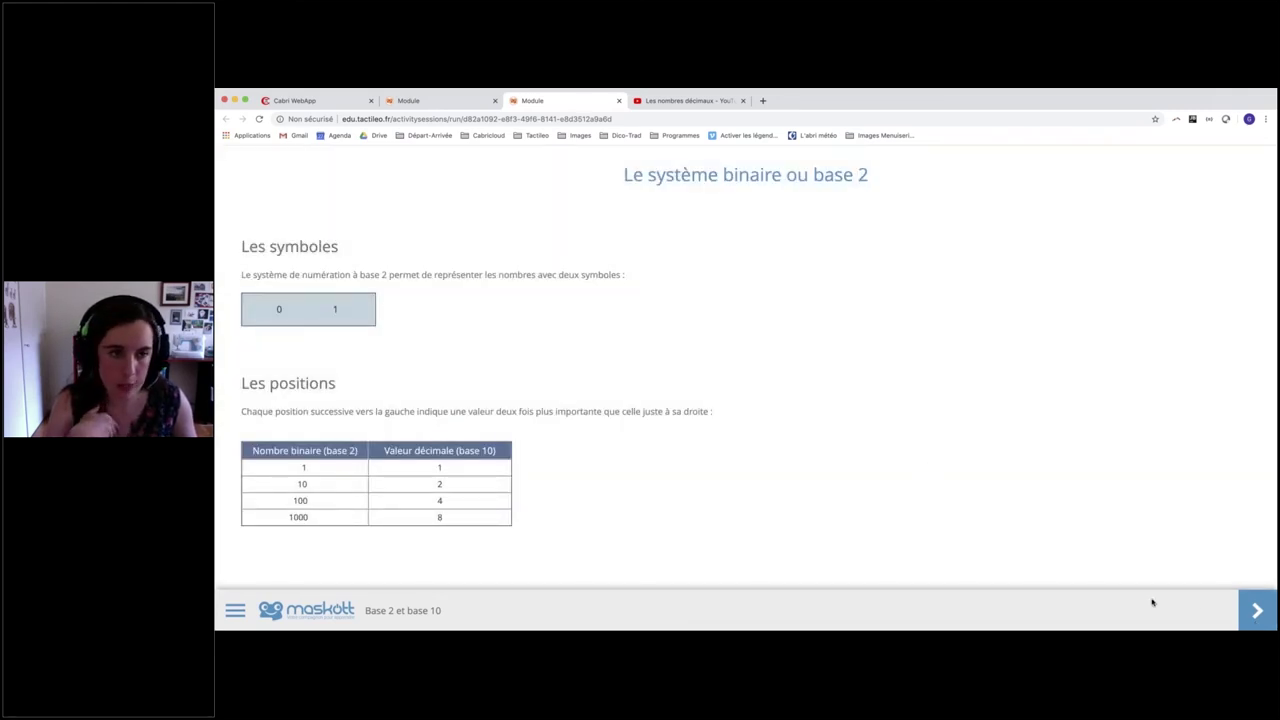
pyautogui.click(1256, 617)
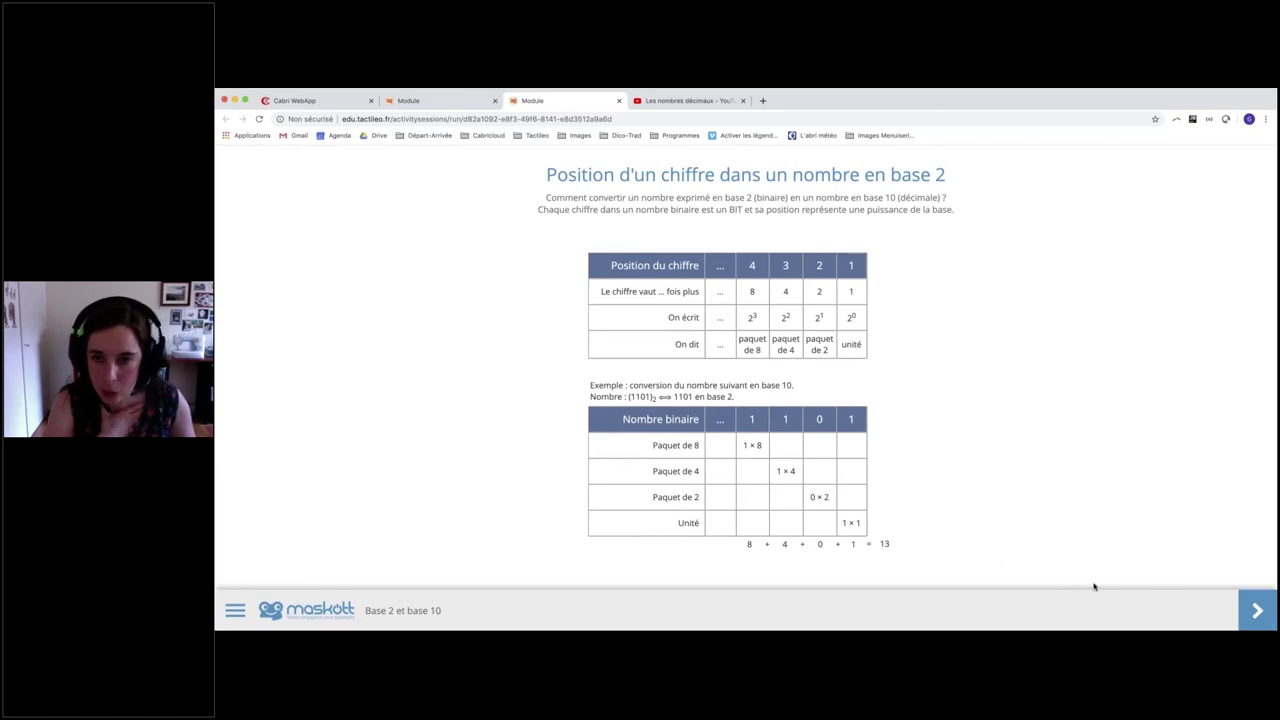
pyautogui.click(1258, 612)
# Step: Answer the "Nombre binaire" exercise with 2 and 4 for the lowest two packets and 1*16 in the first row, and submit it incomplete
pyautogui.click(656, 413)
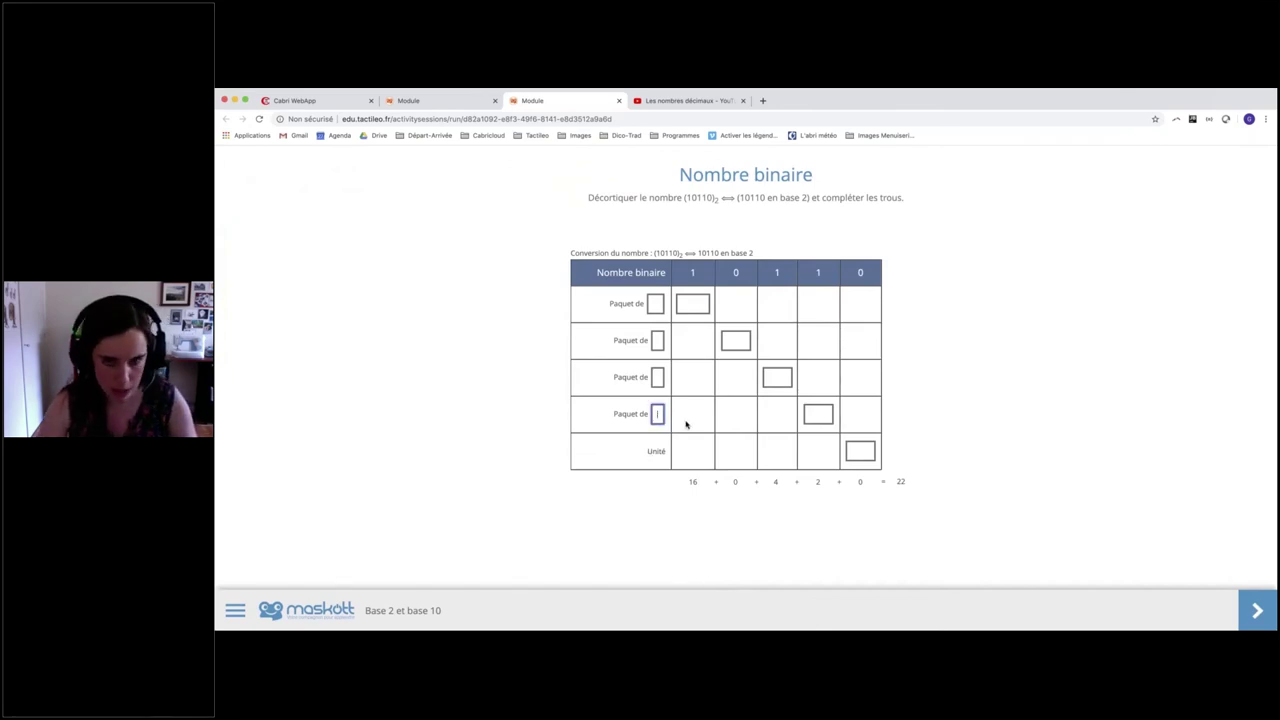
pyautogui.write('2')
pyautogui.click(657, 377)
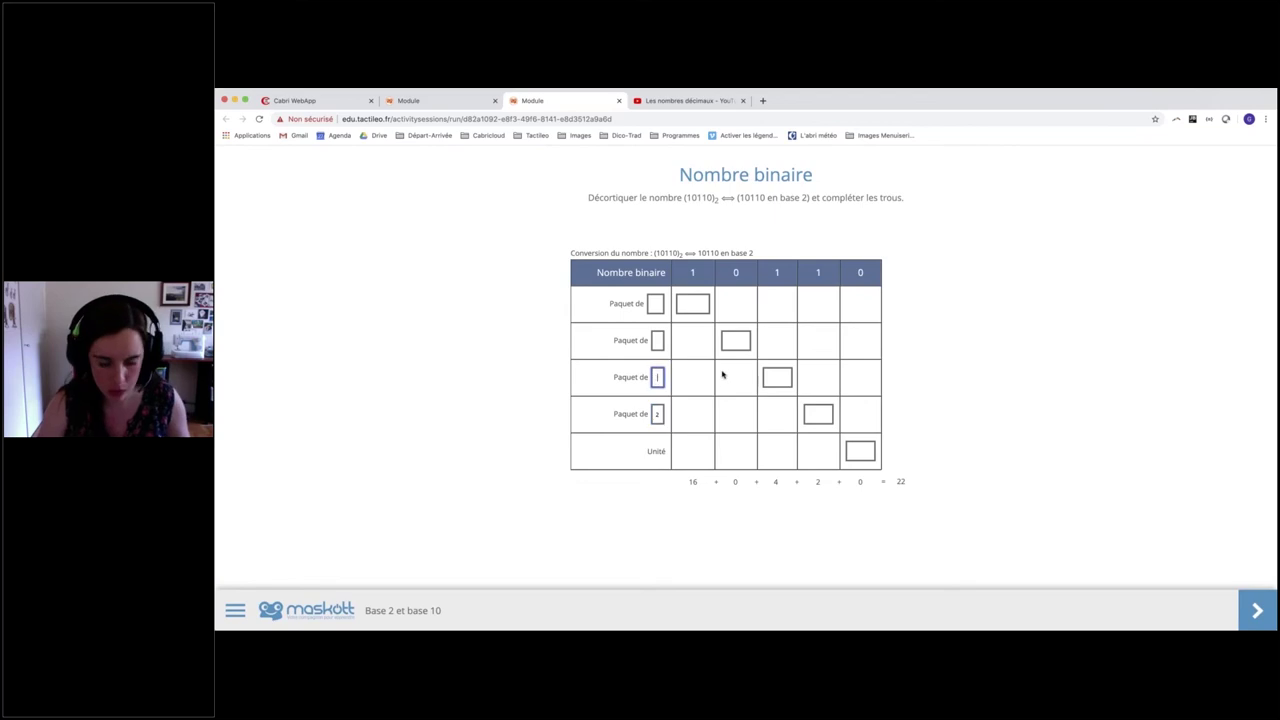
pyautogui.click(690, 304)
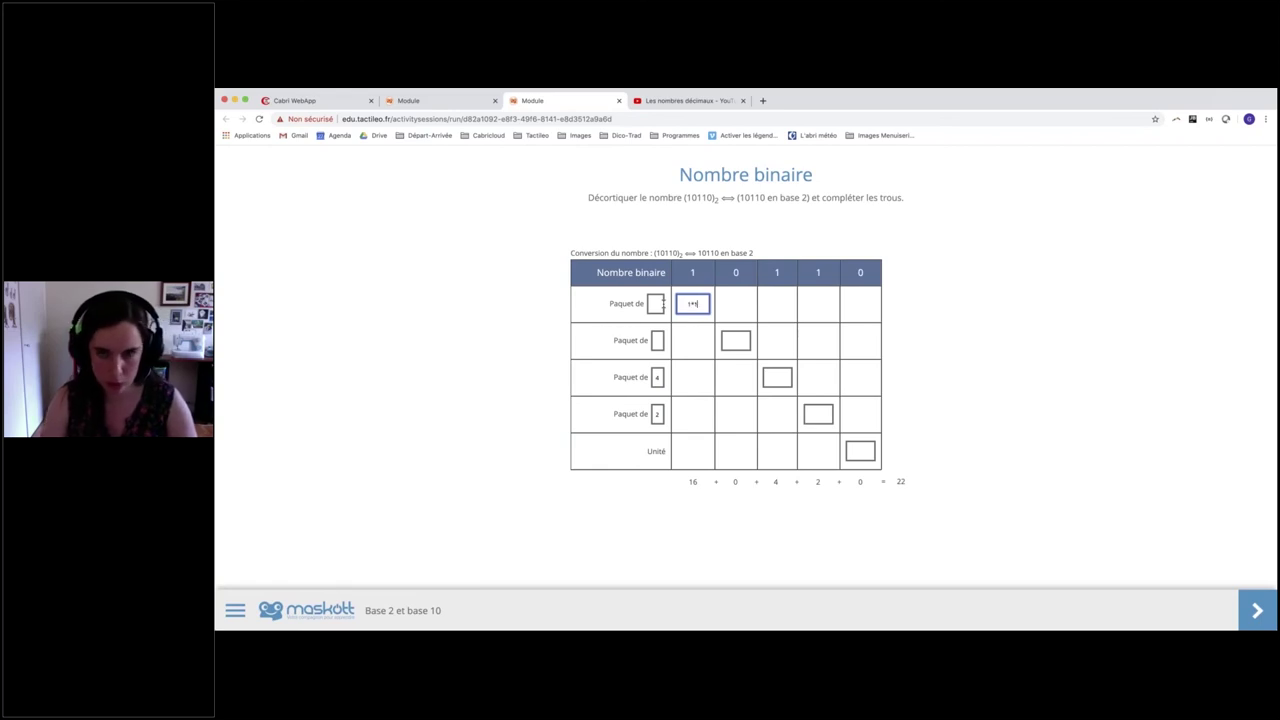
pyautogui.click(1040, 435)
pyautogui.click(1266, 613)
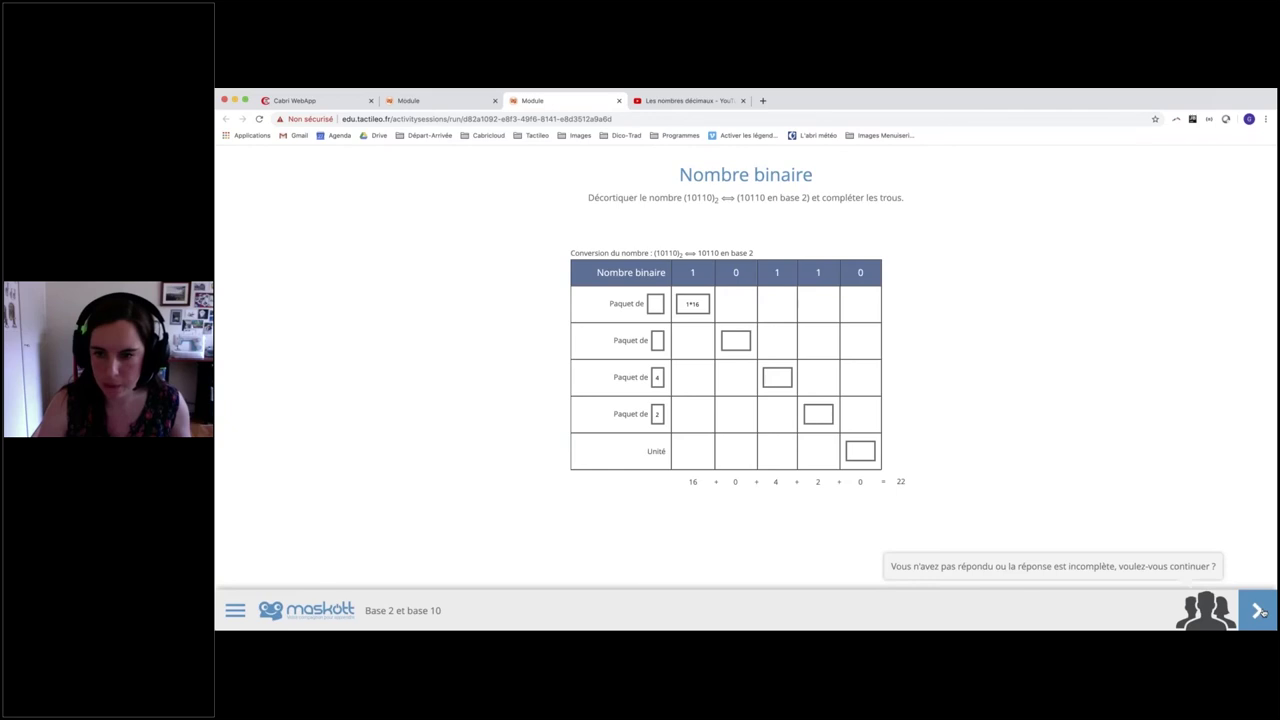
pyautogui.click(1264, 613)
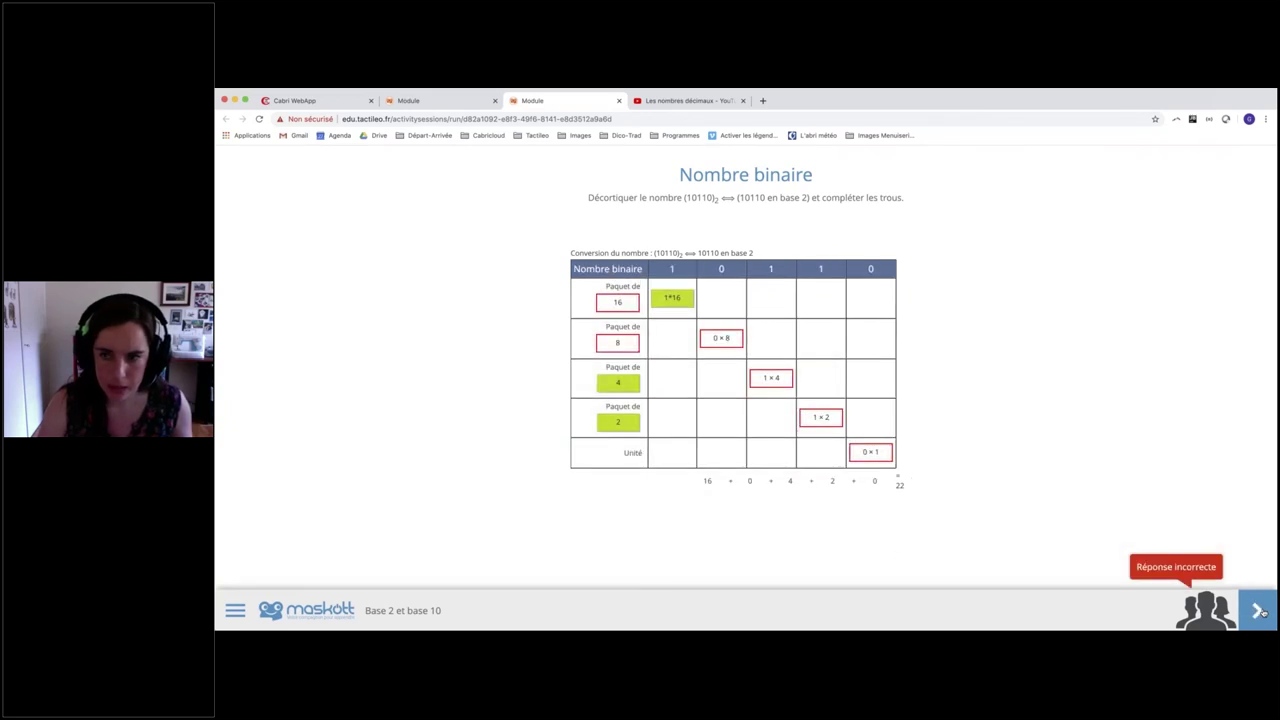